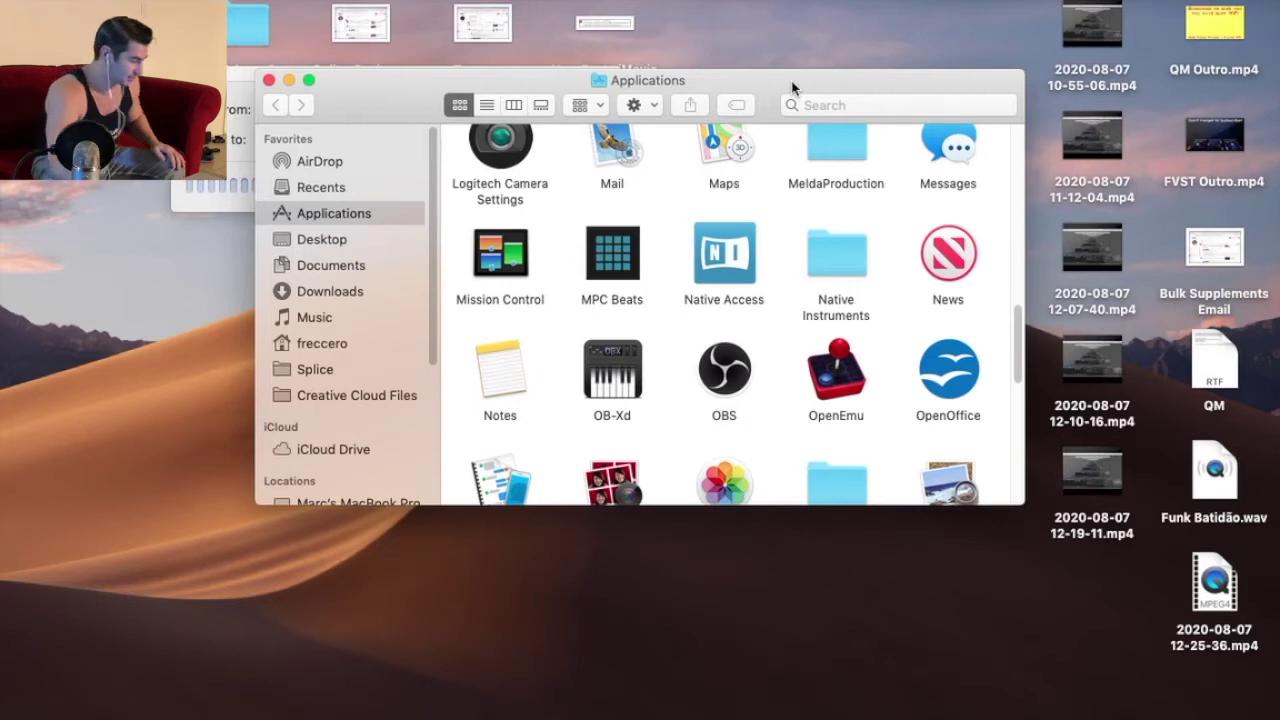
Launch MPC Beats from the Applications folder and allow it to access the microphone.
double_click(623, 257)
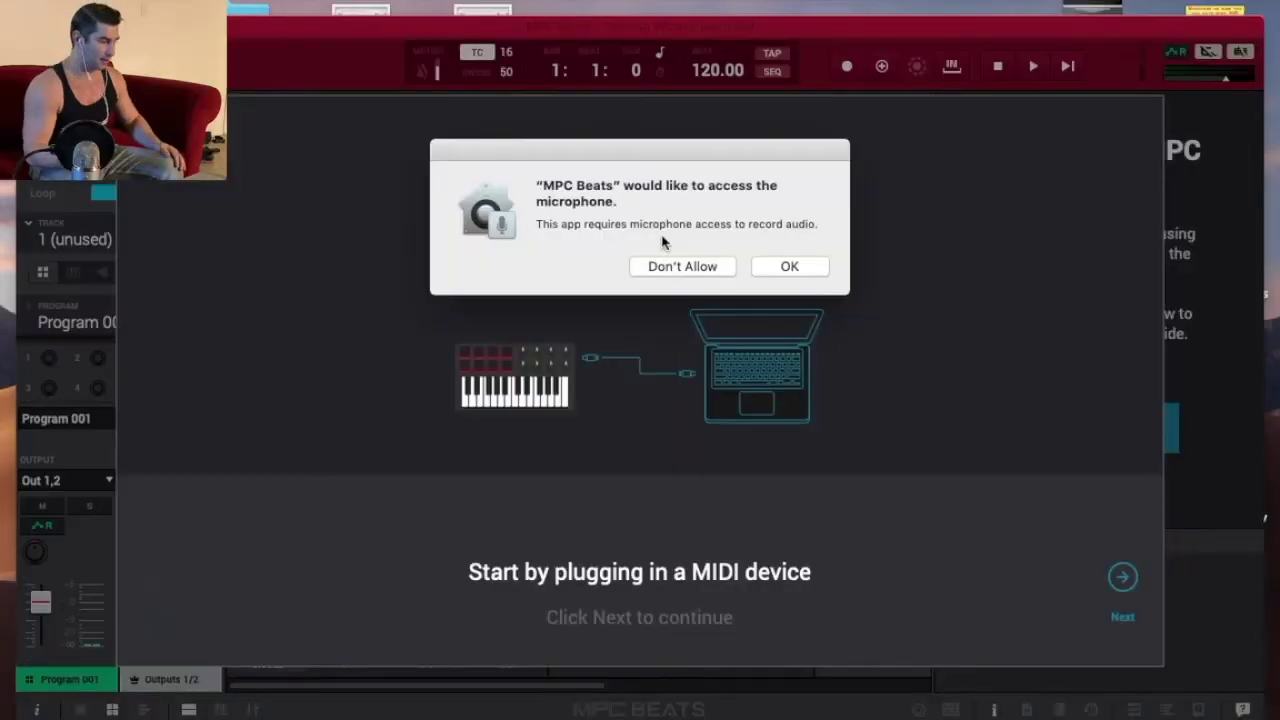
click(784, 268)
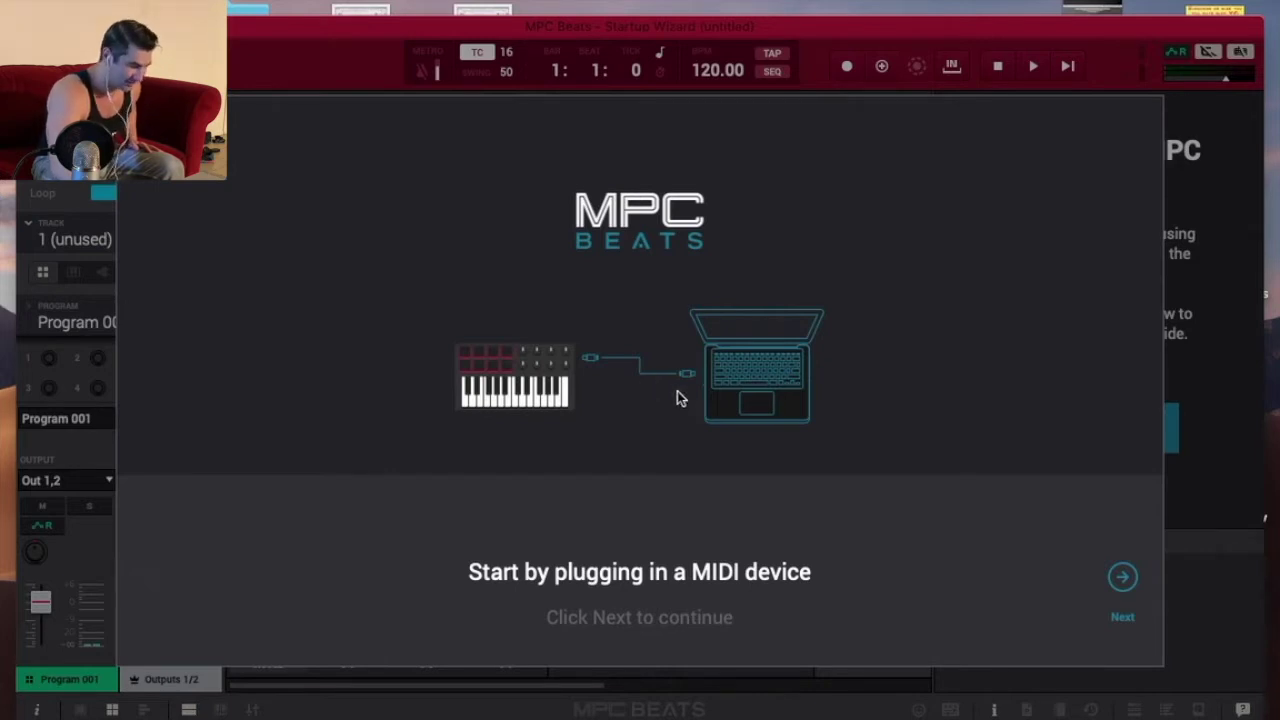
Complete the startup wizard, keeping New MIDI Mapping and choosing the Simple workspace.
click(1122, 576)
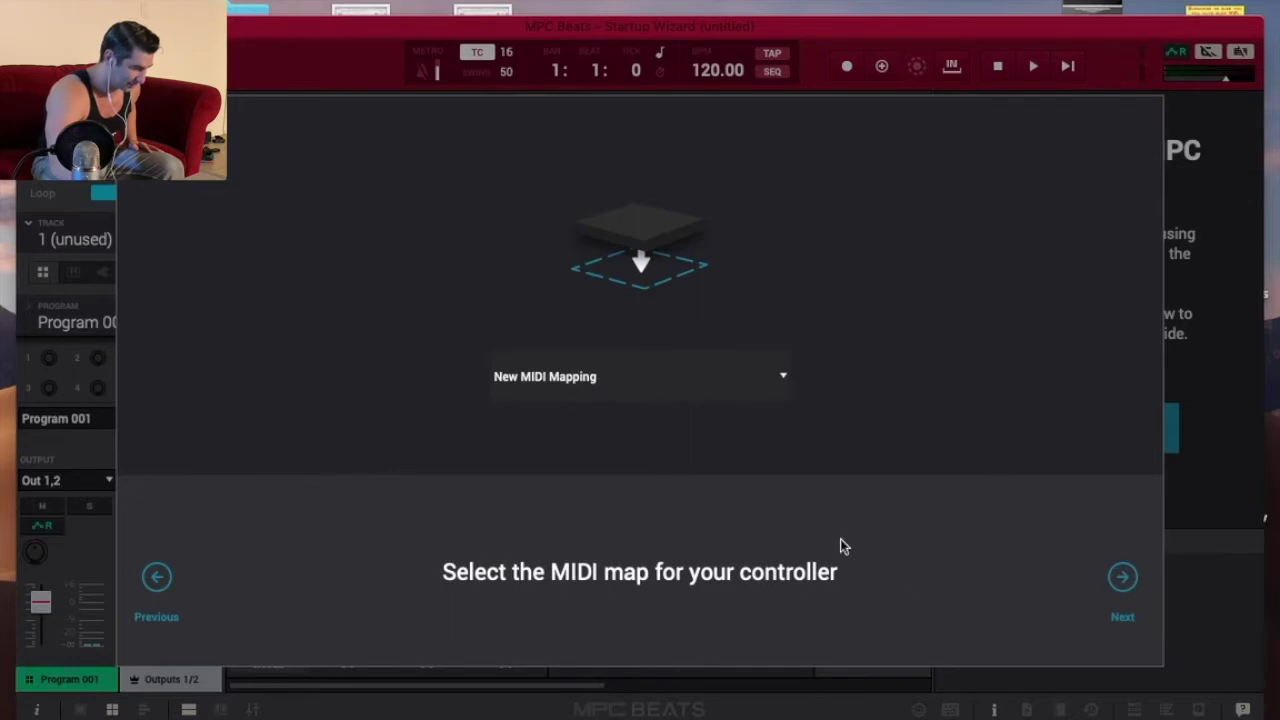
click(727, 380)
click(724, 372)
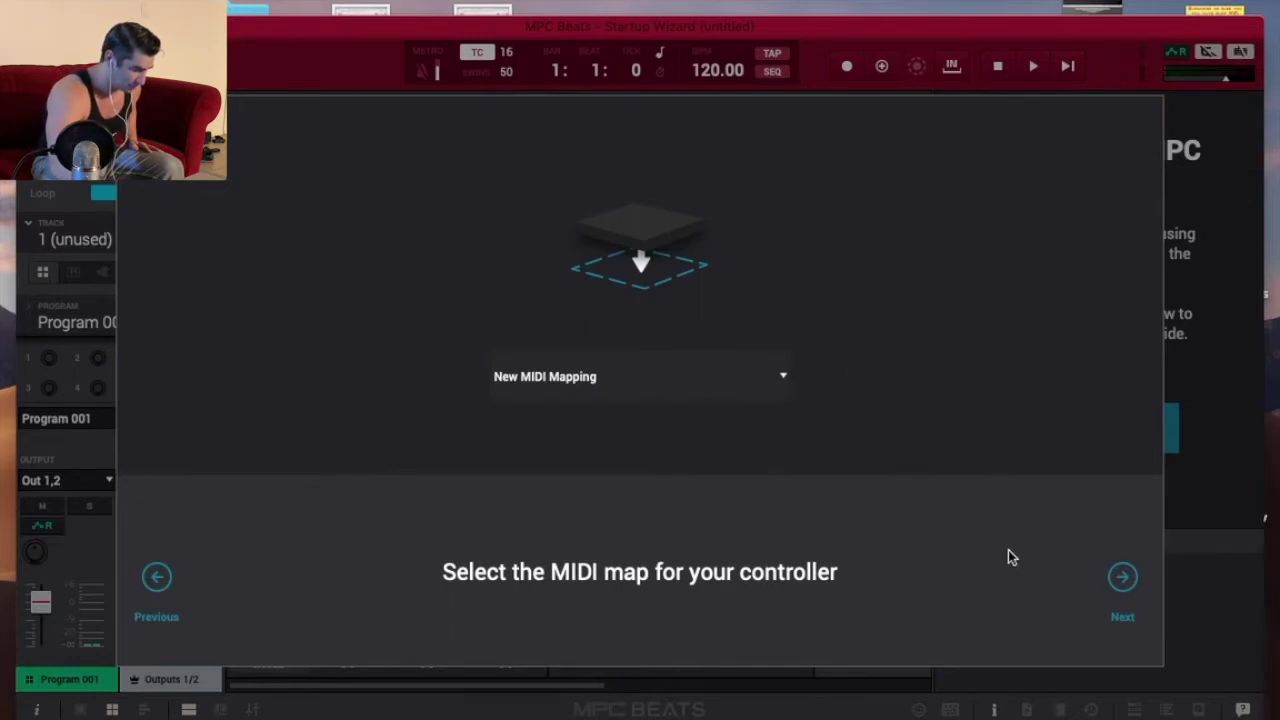
click(1120, 580)
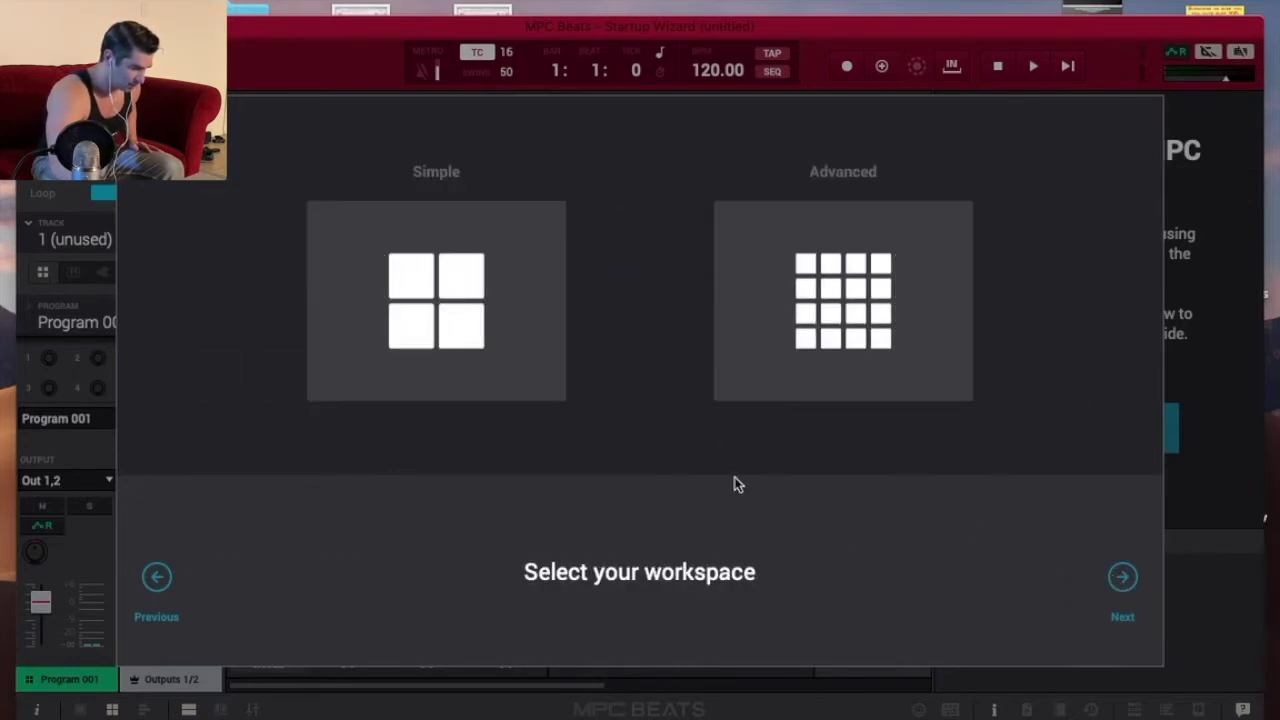
click(456, 305)
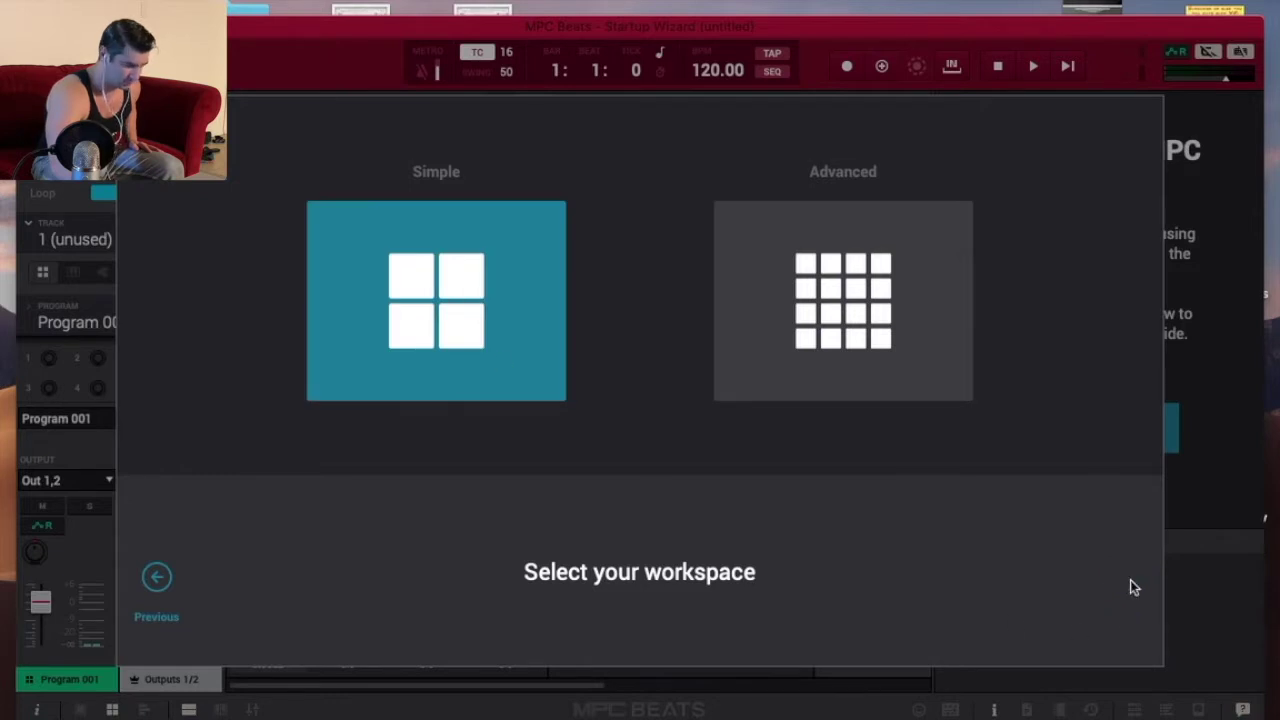
click(1133, 587)
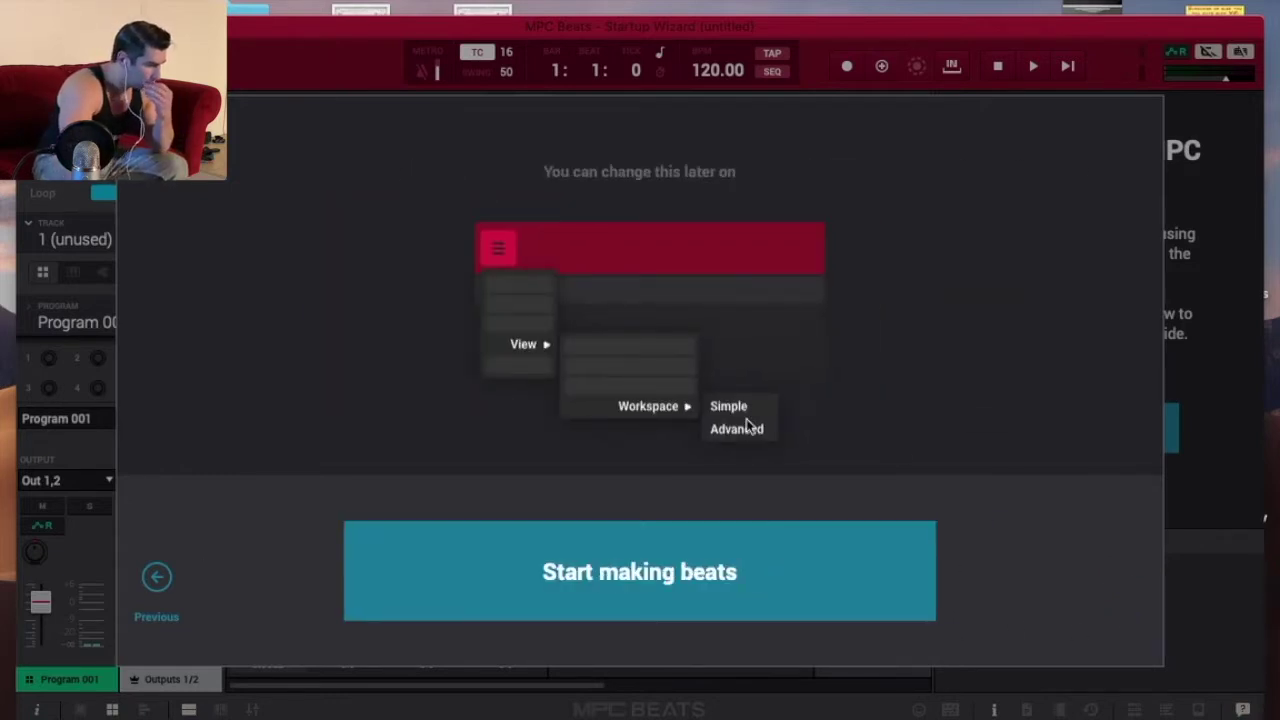
click(687, 575)
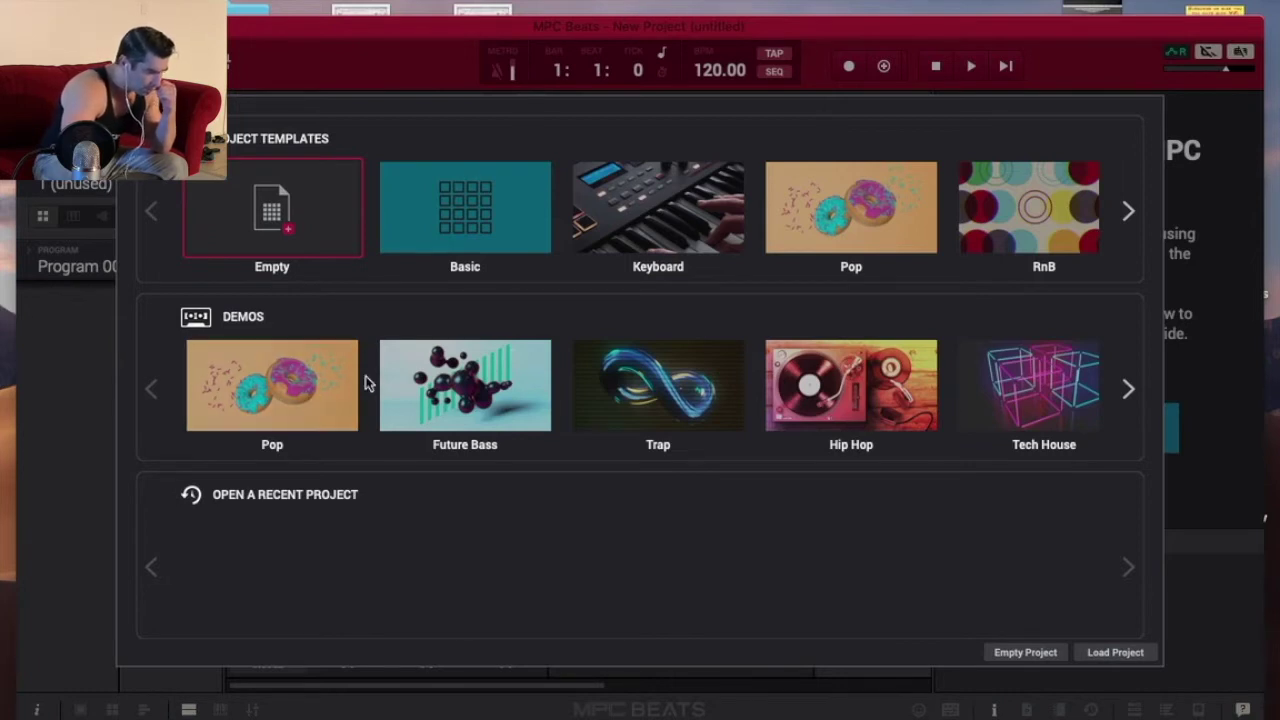
Load the Future Bass demo project and accept the audio preferences as they are.
click(460, 392)
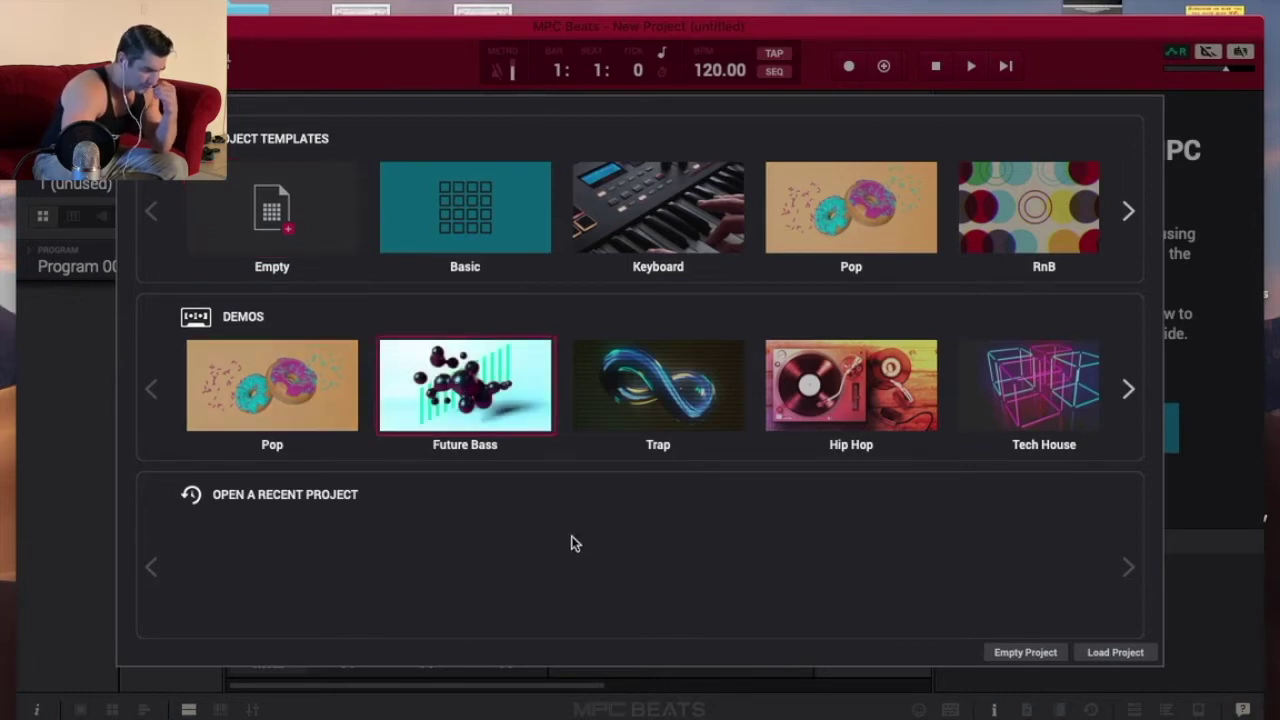
click(1105, 654)
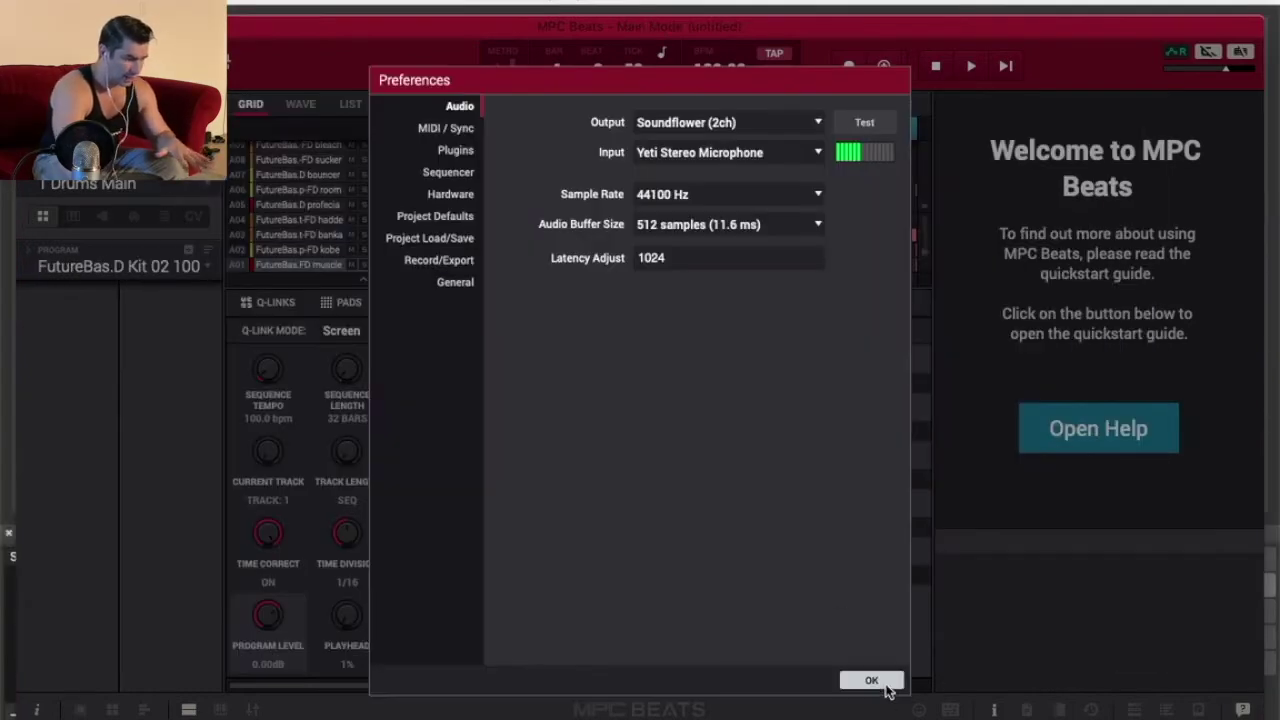
click(882, 684)
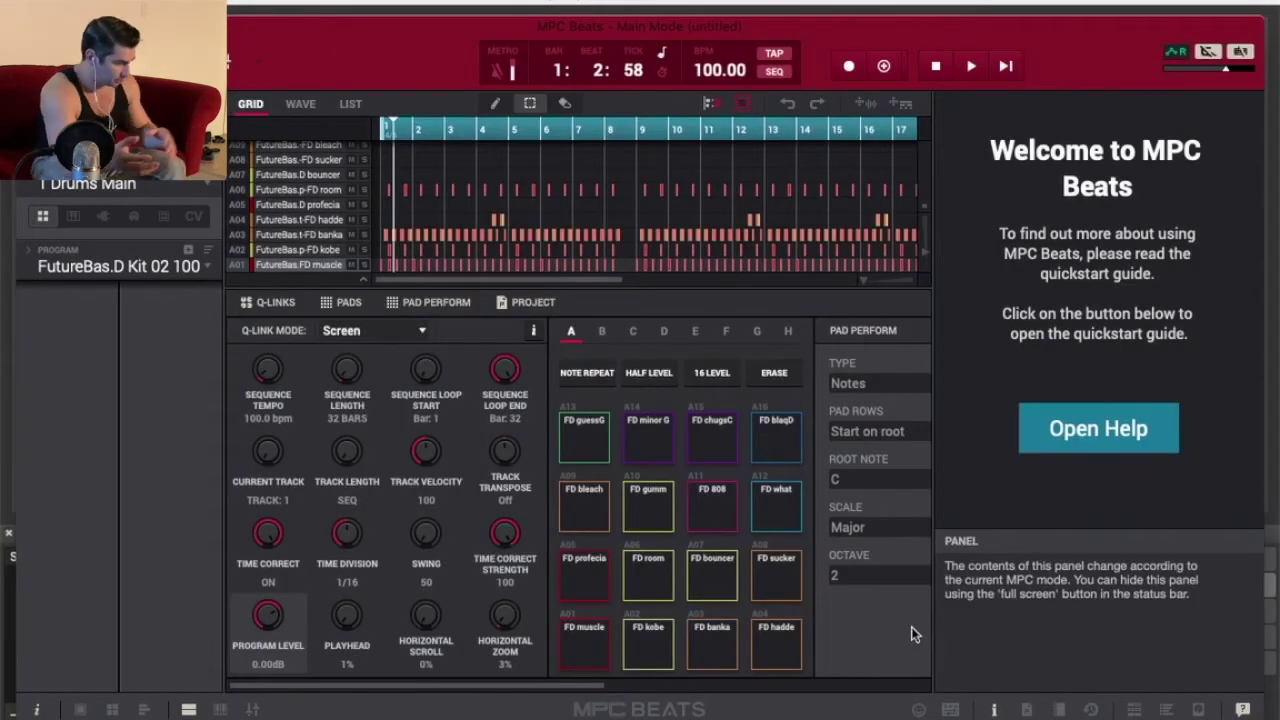
Look over the rows of the Drums Main grid and start playback of the demo sequence.
scroll(611, 246, up, 5)
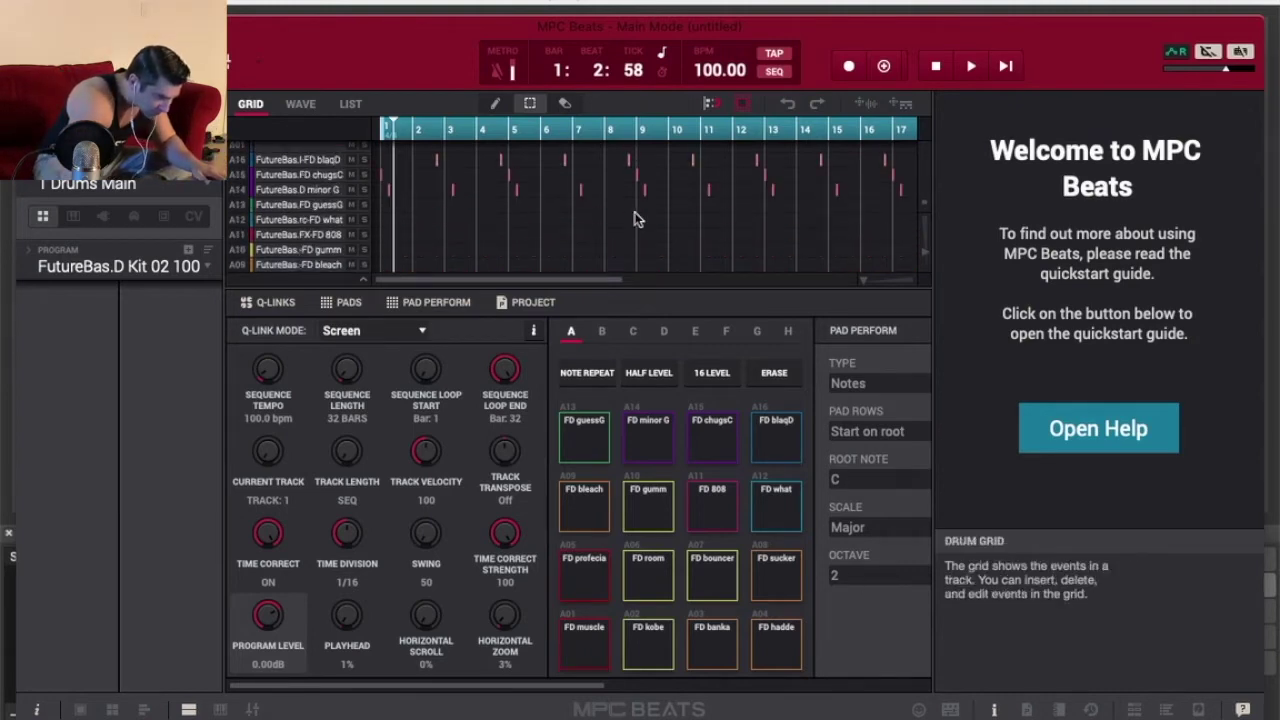
scroll(634, 219, up, 4)
scroll(637, 219, down, 6)
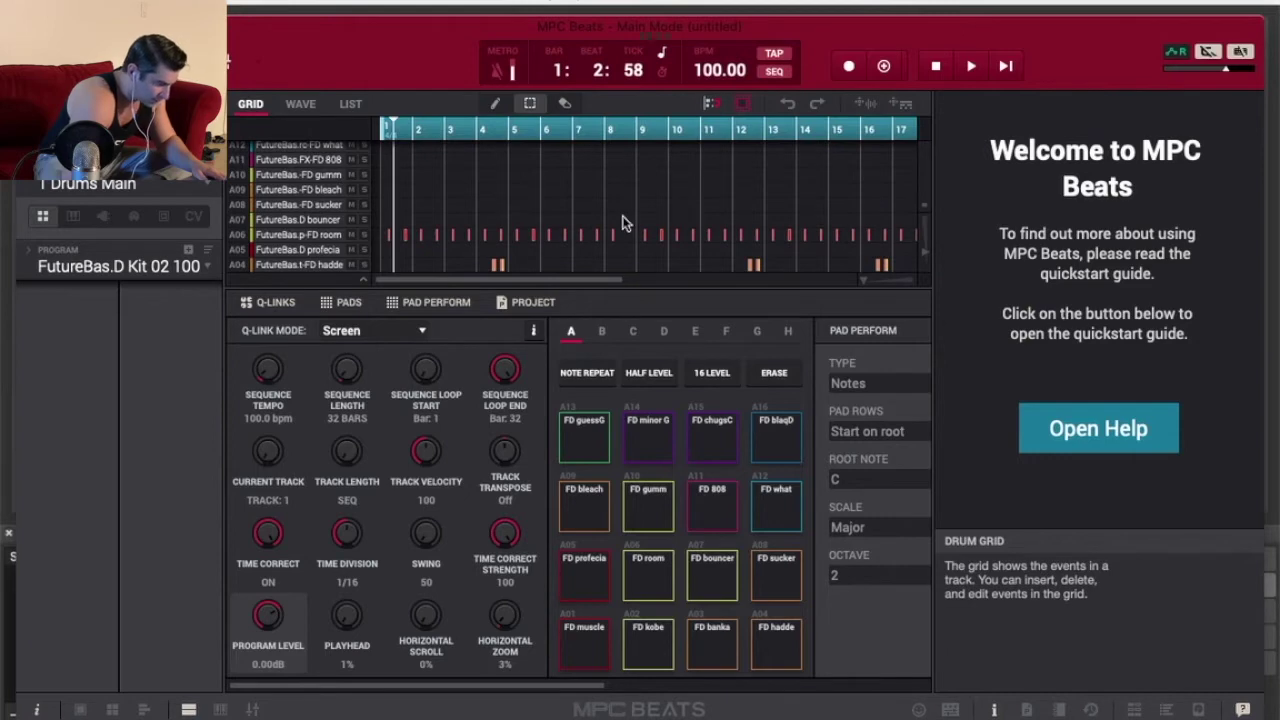
click(971, 67)
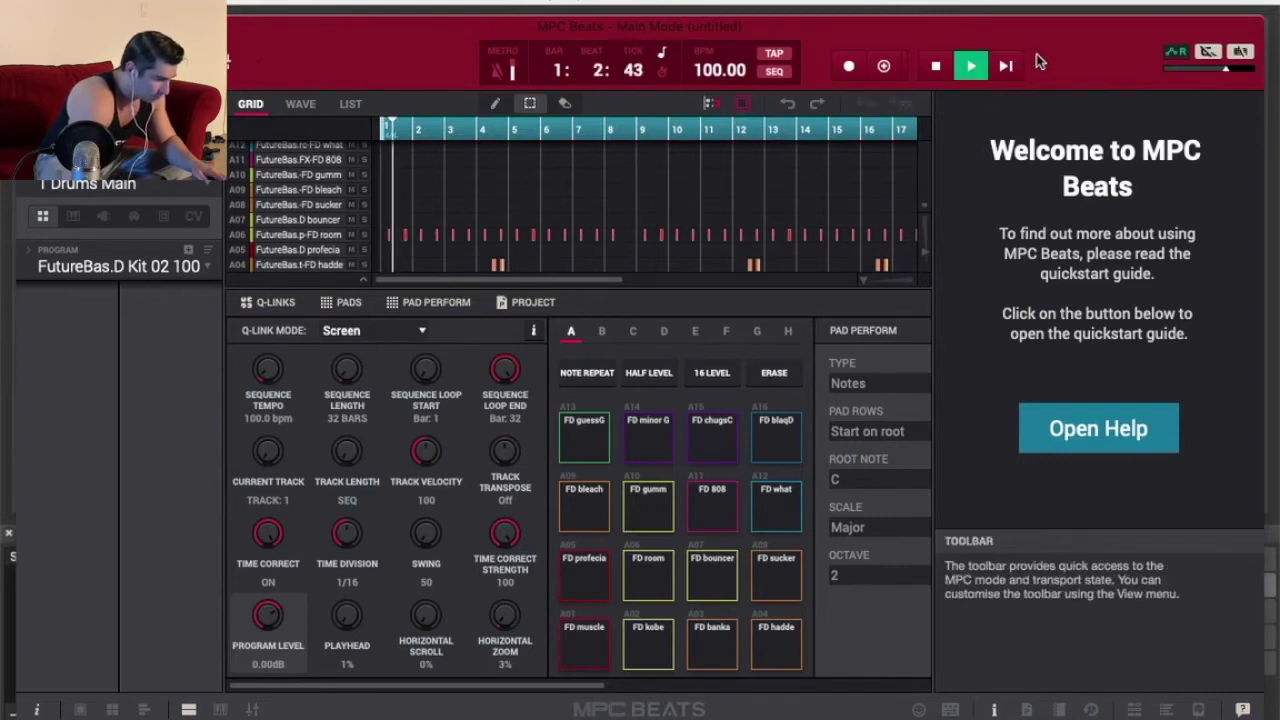
scroll(616, 184, down, 3)
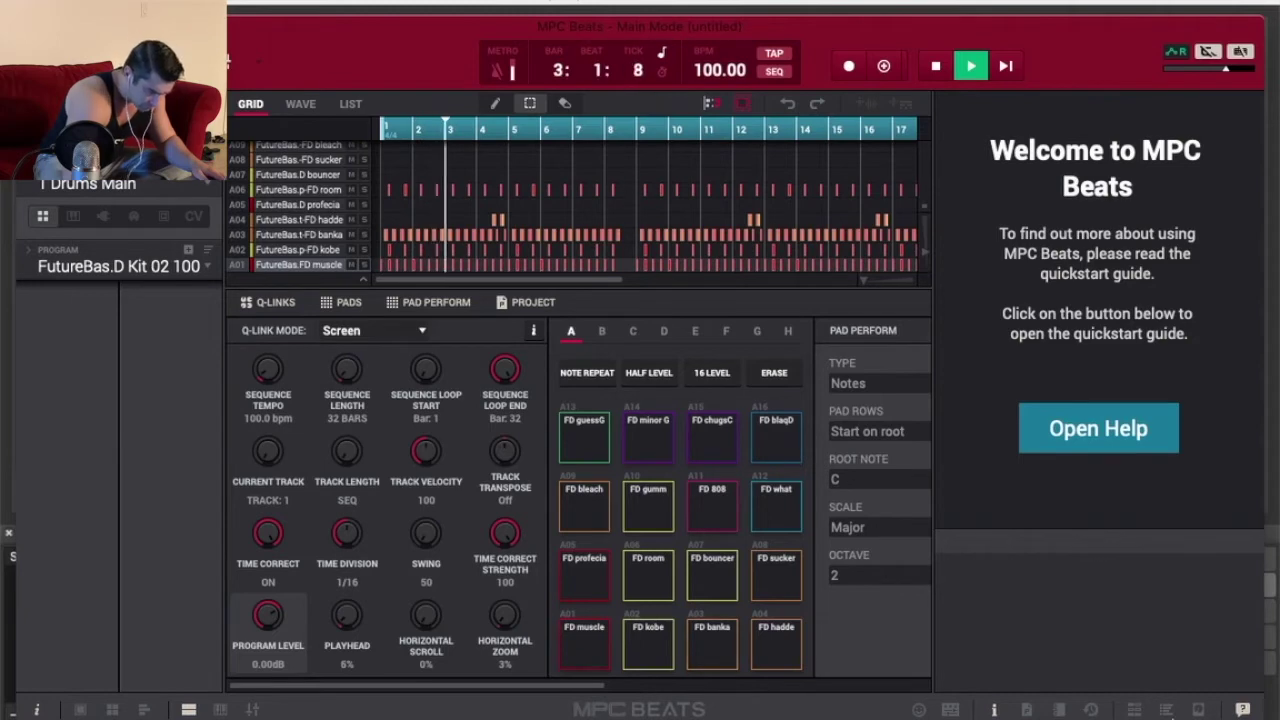
Hide the info panel to widen the workspace, and stop the playback.
click(994, 710)
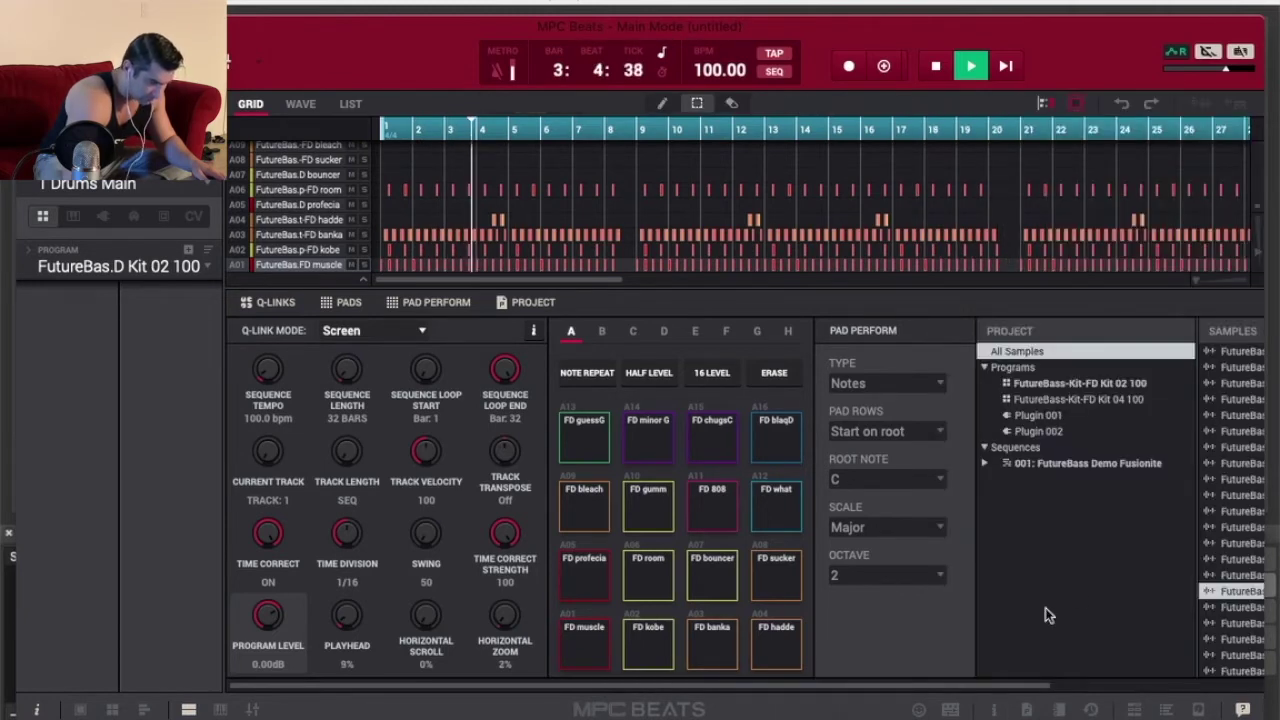
drag(1016, 690, 897, 686)
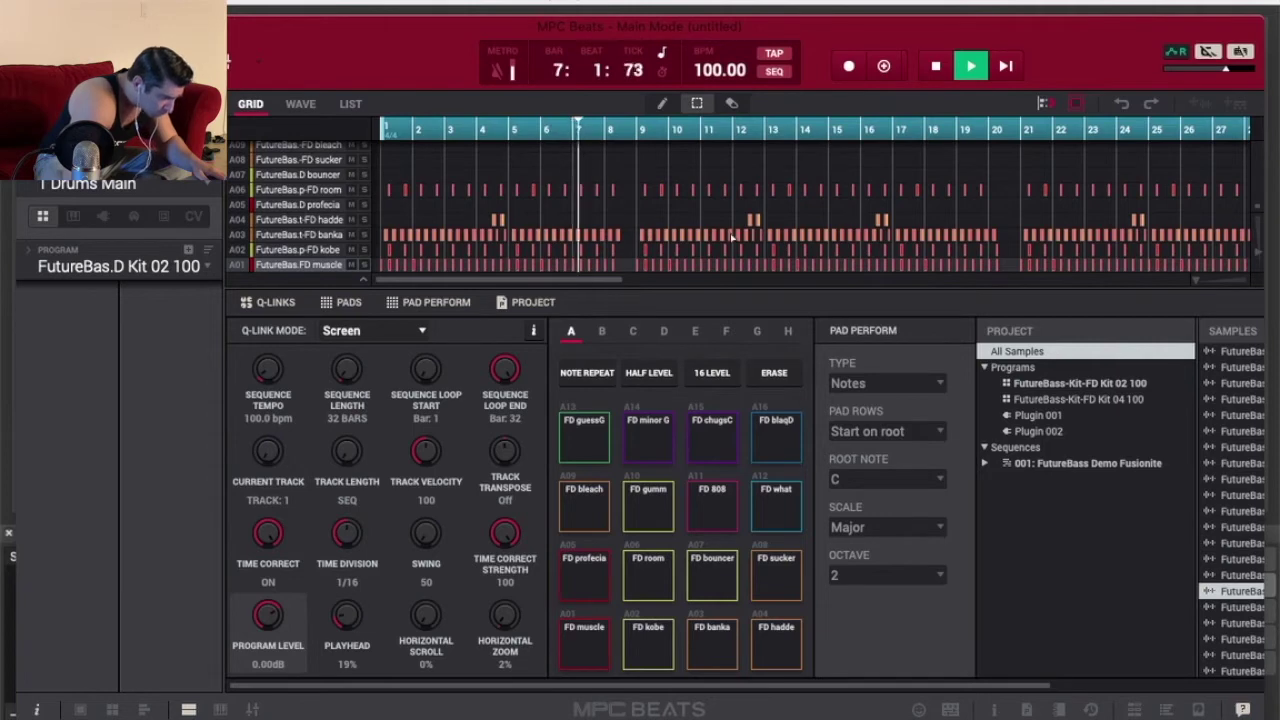
click(936, 66)
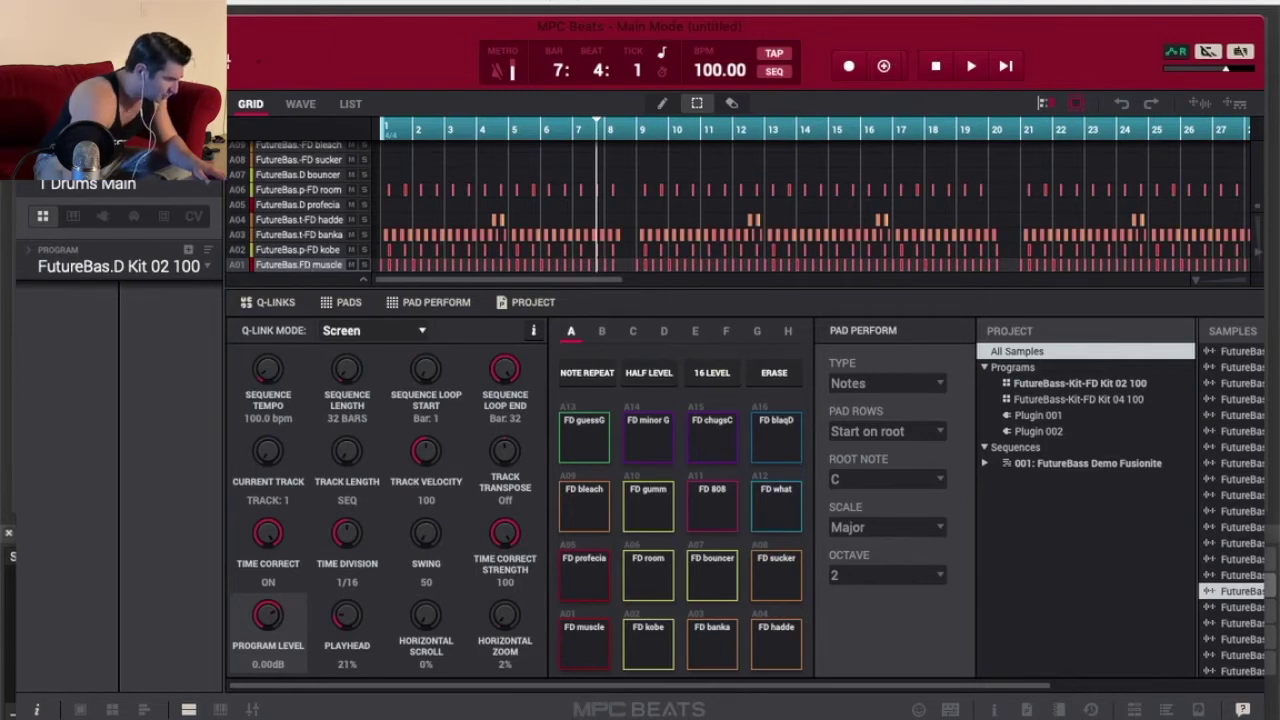
scroll(120, 260, up, 1)
click(37, 231)
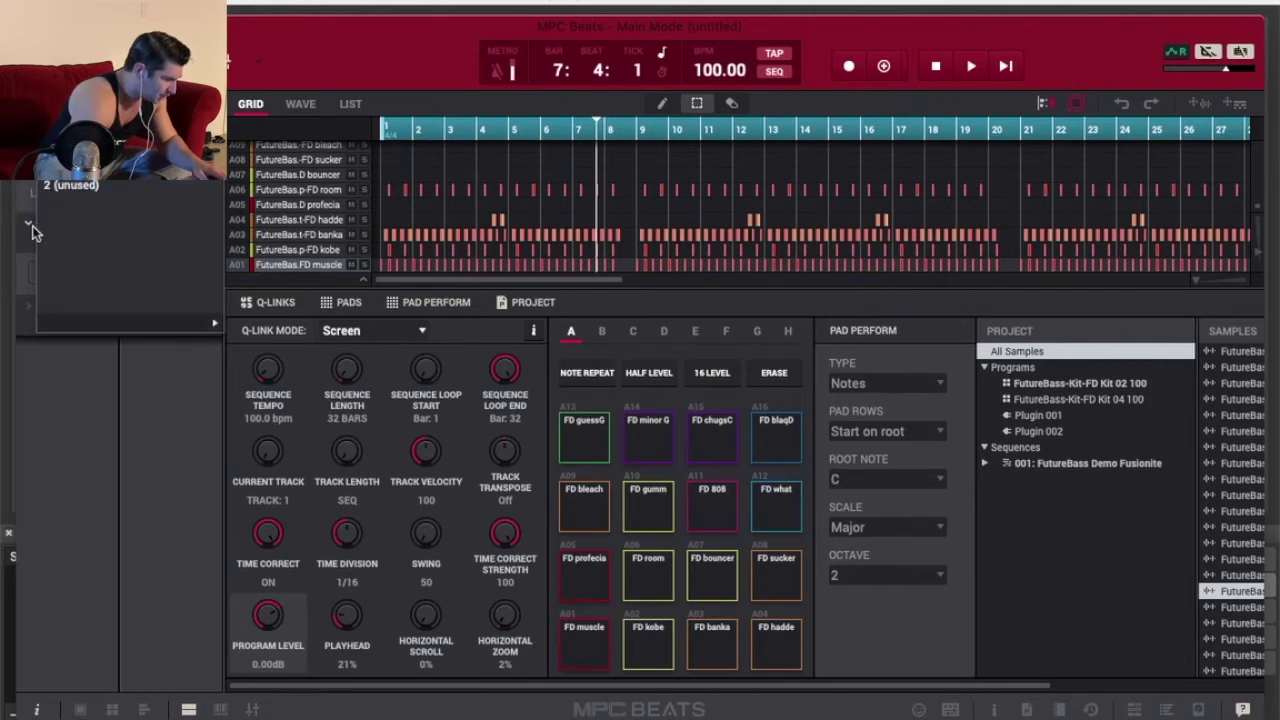
click(185, 407)
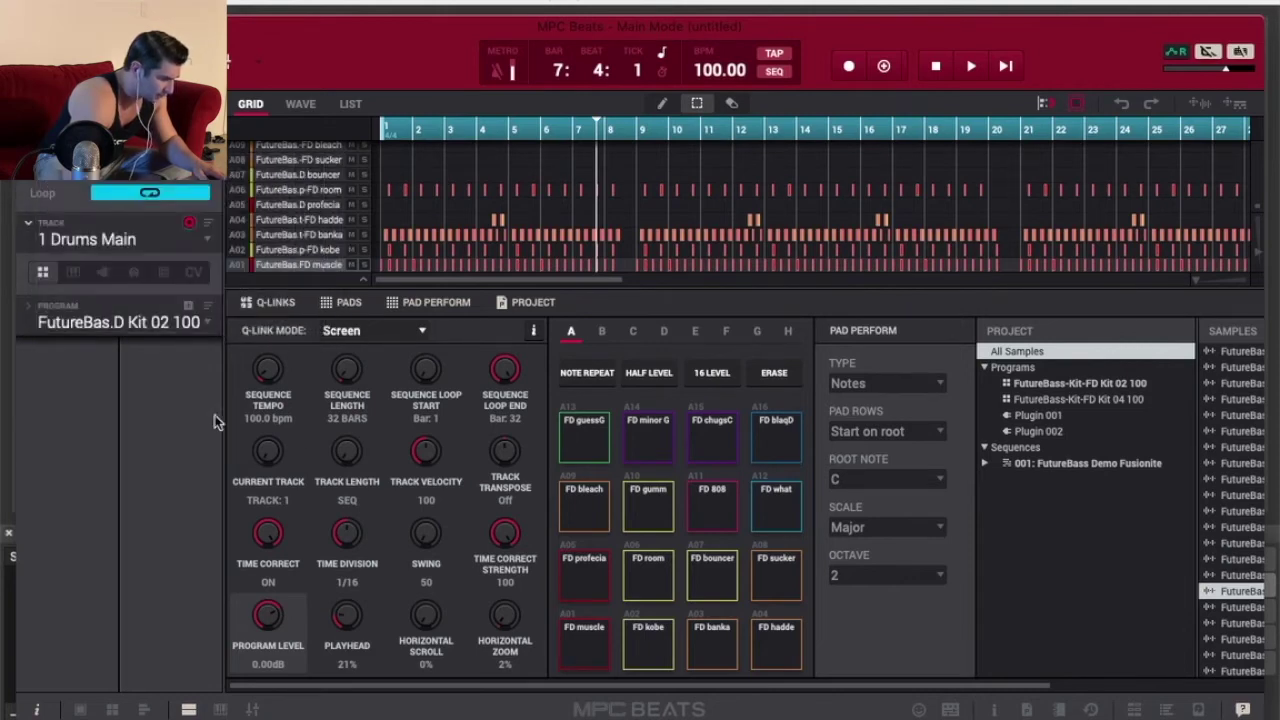
mouse_move(267, 370)
mouse_down()
mouse_move(267, 300)
mouse_move(267, 372)
mouse_up()
key(ctrl+z)
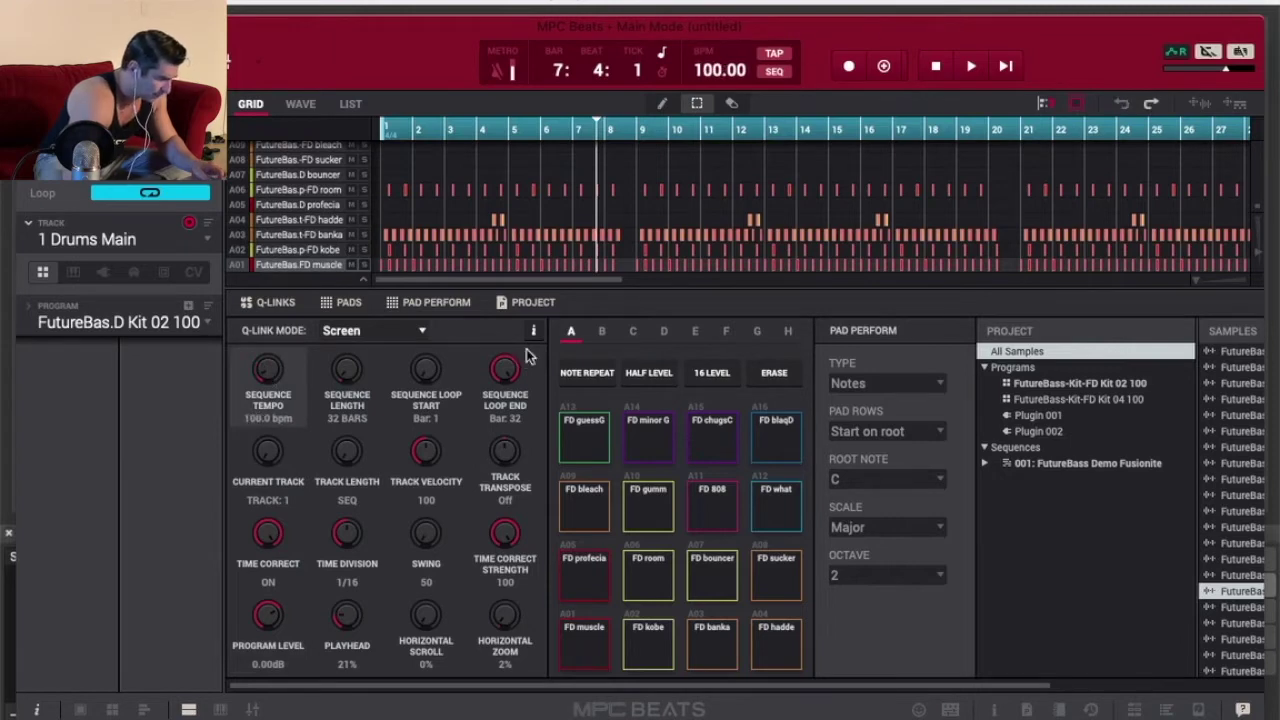
Audition the drum pads of bank A one by one, from FD muscle up to FD blaqD.
key(1)
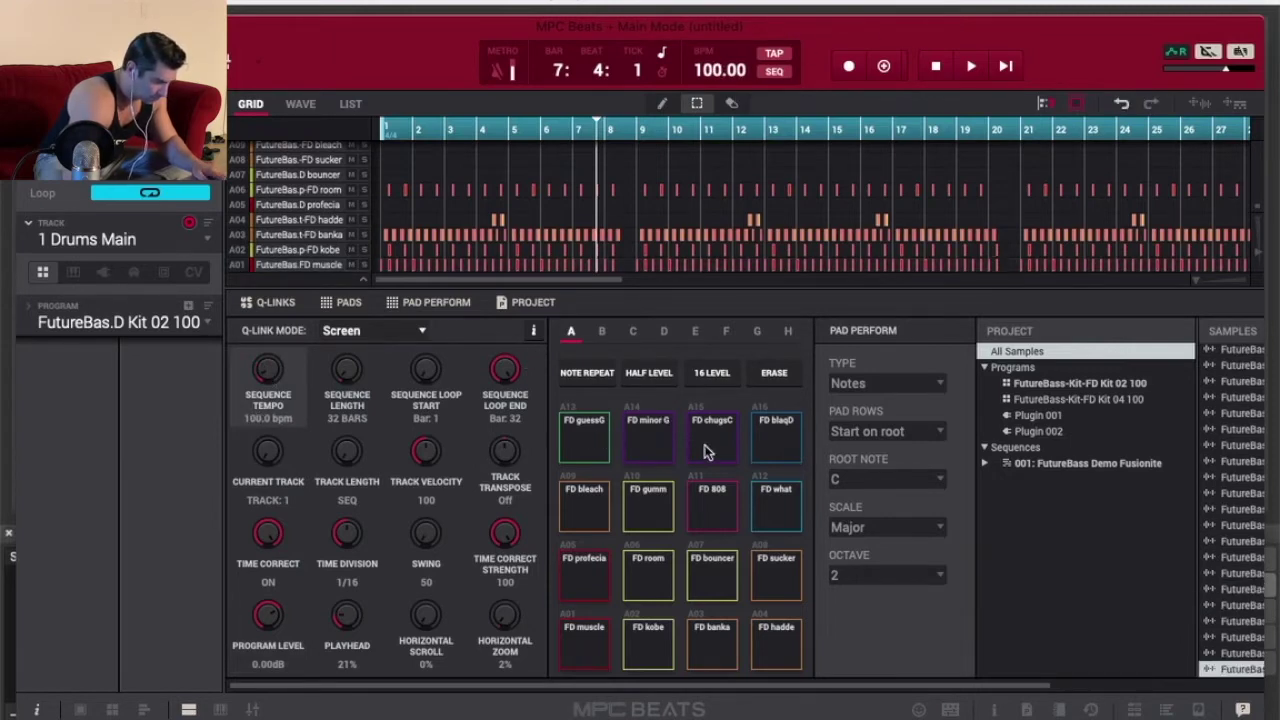
click(586, 640)
click(648, 642)
click(712, 645)
click(765, 648)
click(776, 578)
click(712, 578)
click(652, 574)
click(586, 576)
click(600, 510)
click(648, 510)
click(700, 503)
click(778, 508)
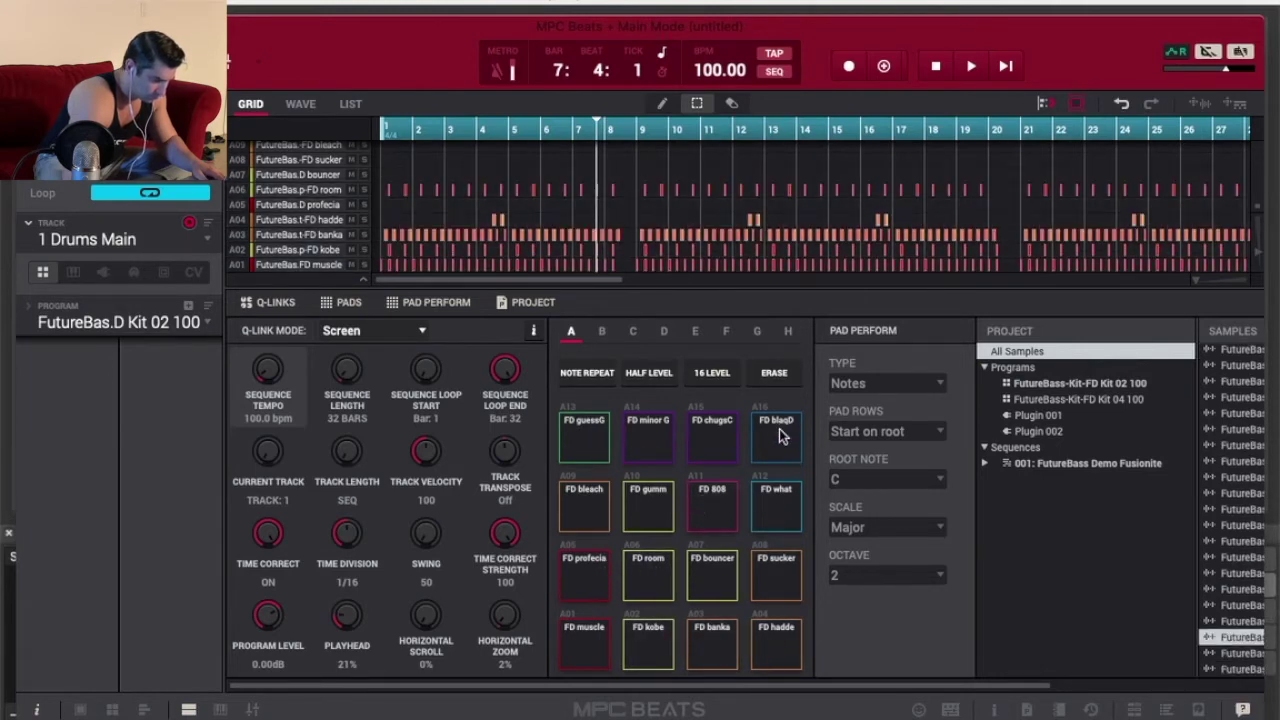
click(780, 436)
click(706, 418)
click(591, 423)
click(714, 428)
click(768, 436)
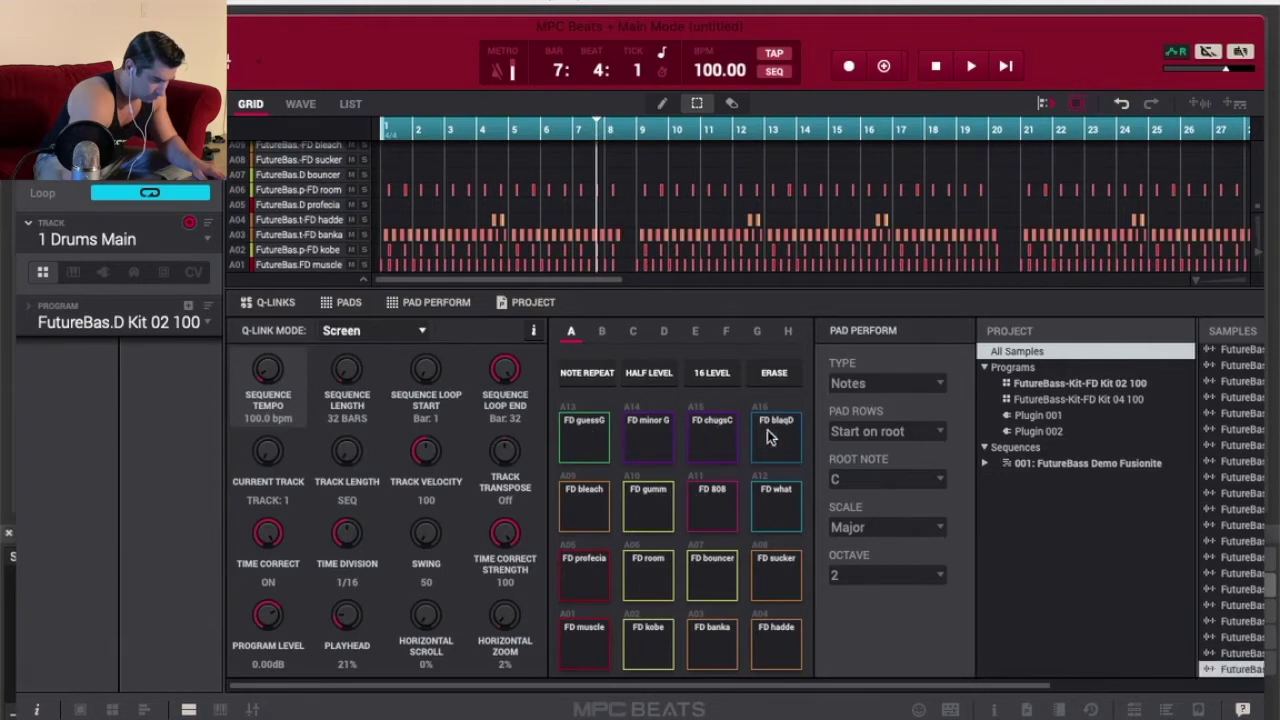
Audition samples from the project's sample list, including Clap-FD kobe and HiHat-FD gest, hadde and kitchen.
drag(1013, 688, 1200, 686)
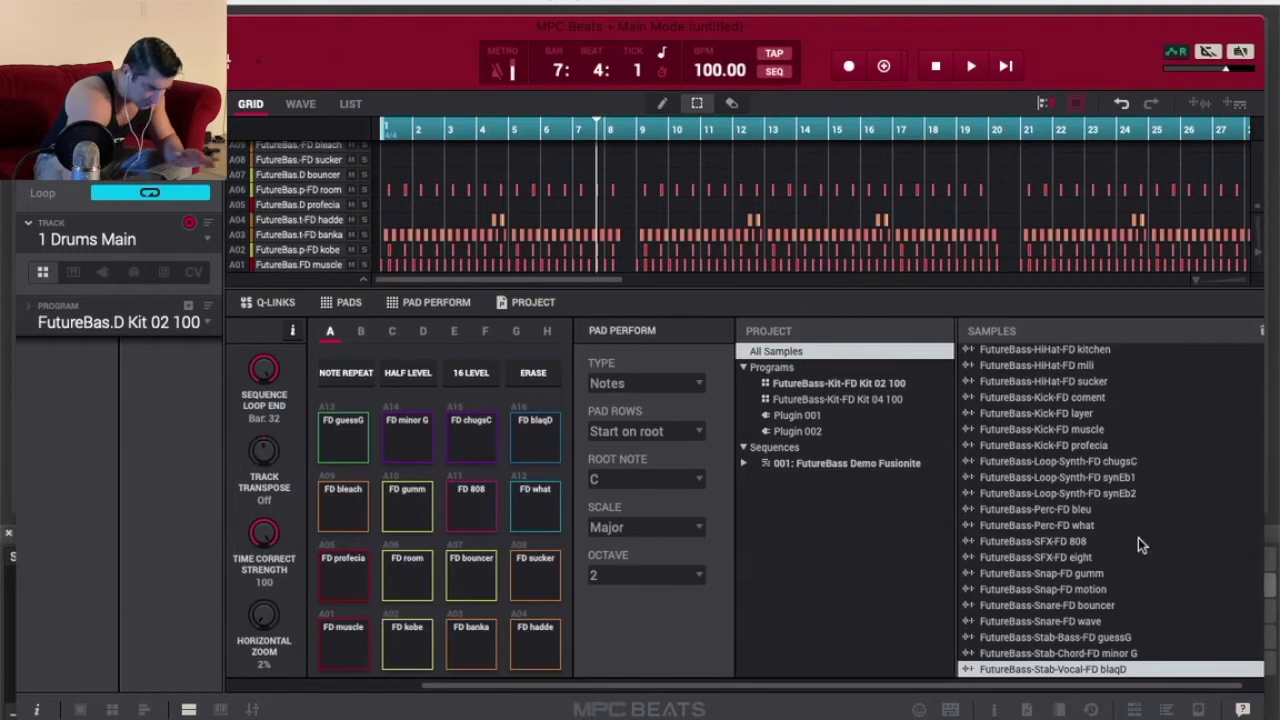
scroll(1087, 565, up, 3)
scroll(1087, 566, up, 1)
click(1069, 351)
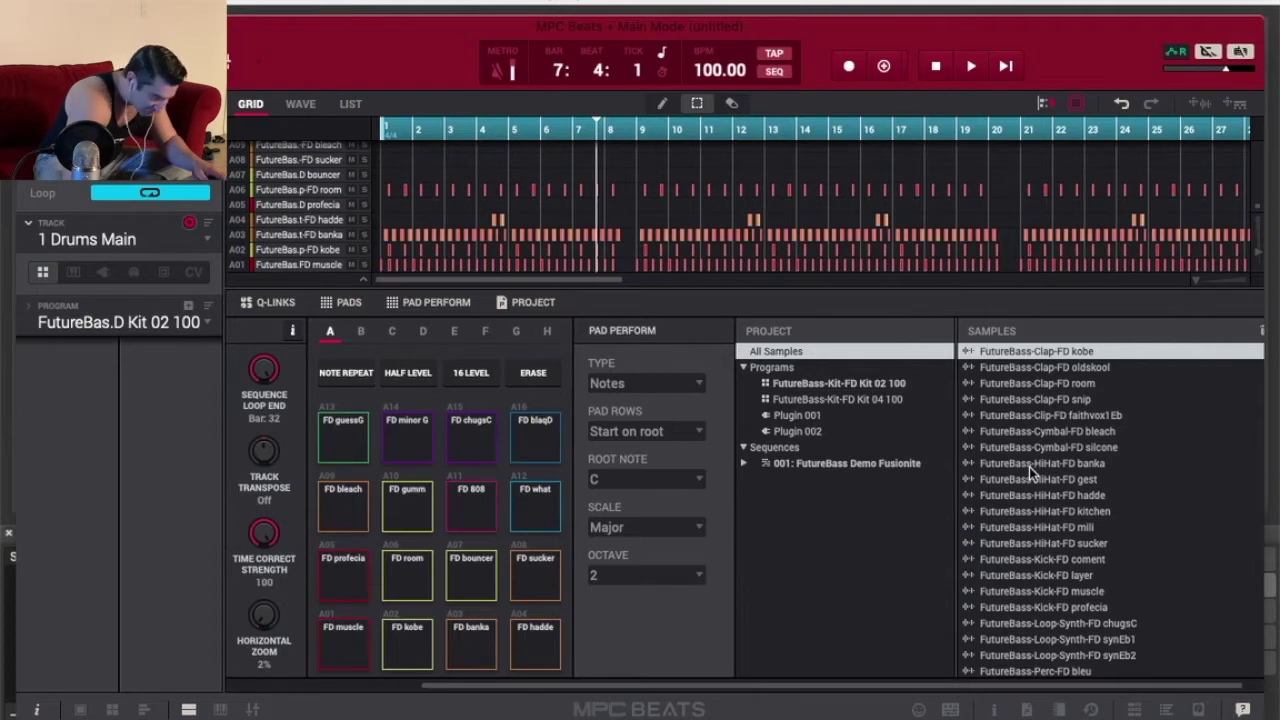
click(1078, 481)
click(1077, 496)
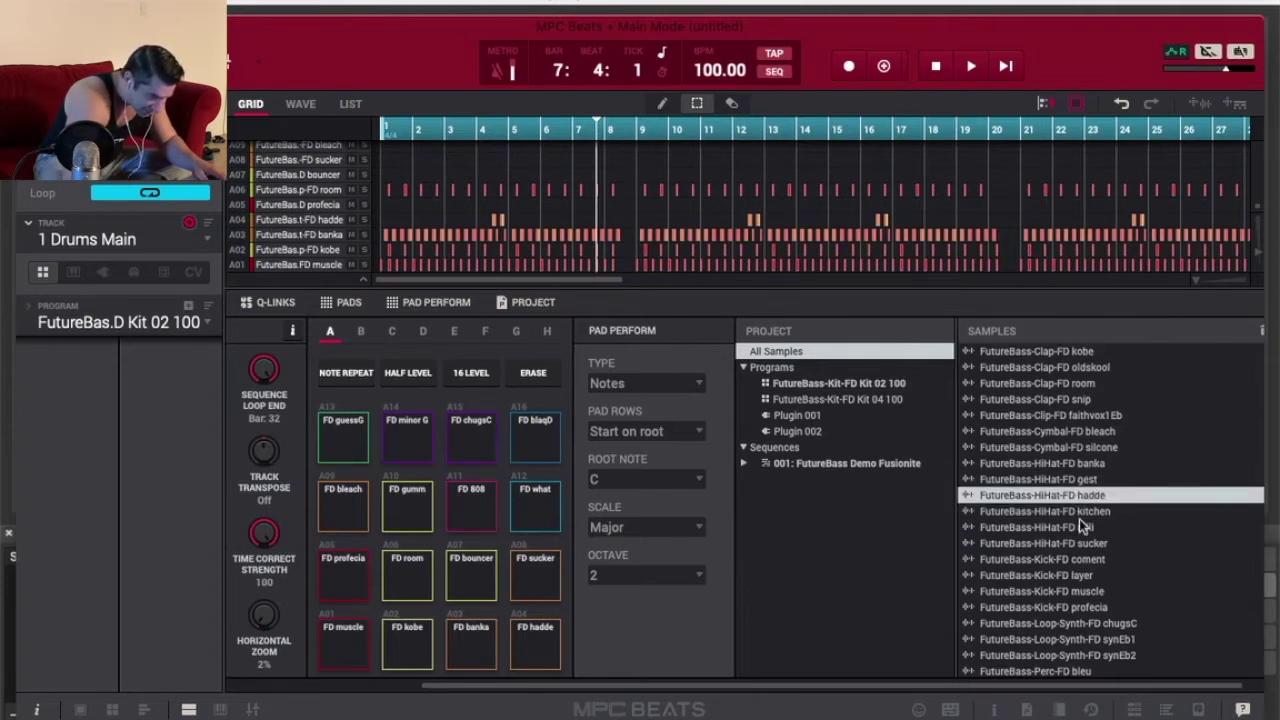
click(1086, 512)
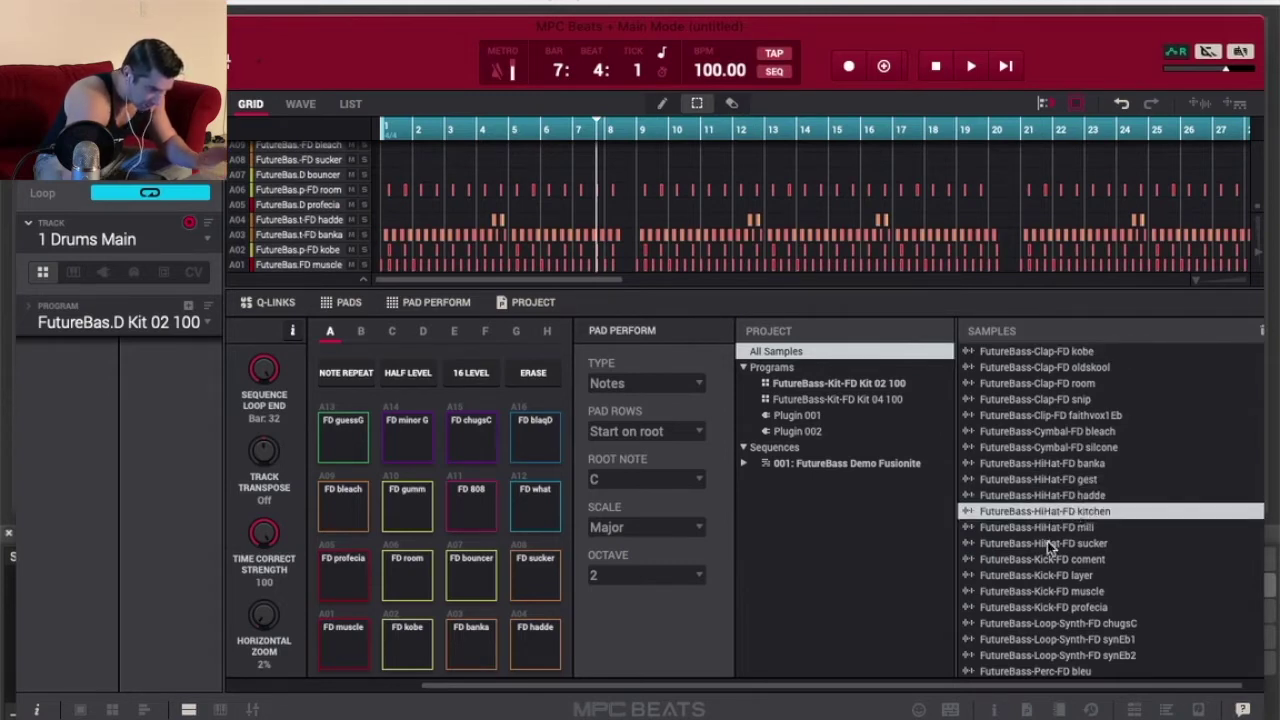
Open the FutureBass-HiHat-FD kitchen sample in Sample Edit, then briefly play and stop the sequence.
double_click(1060, 512)
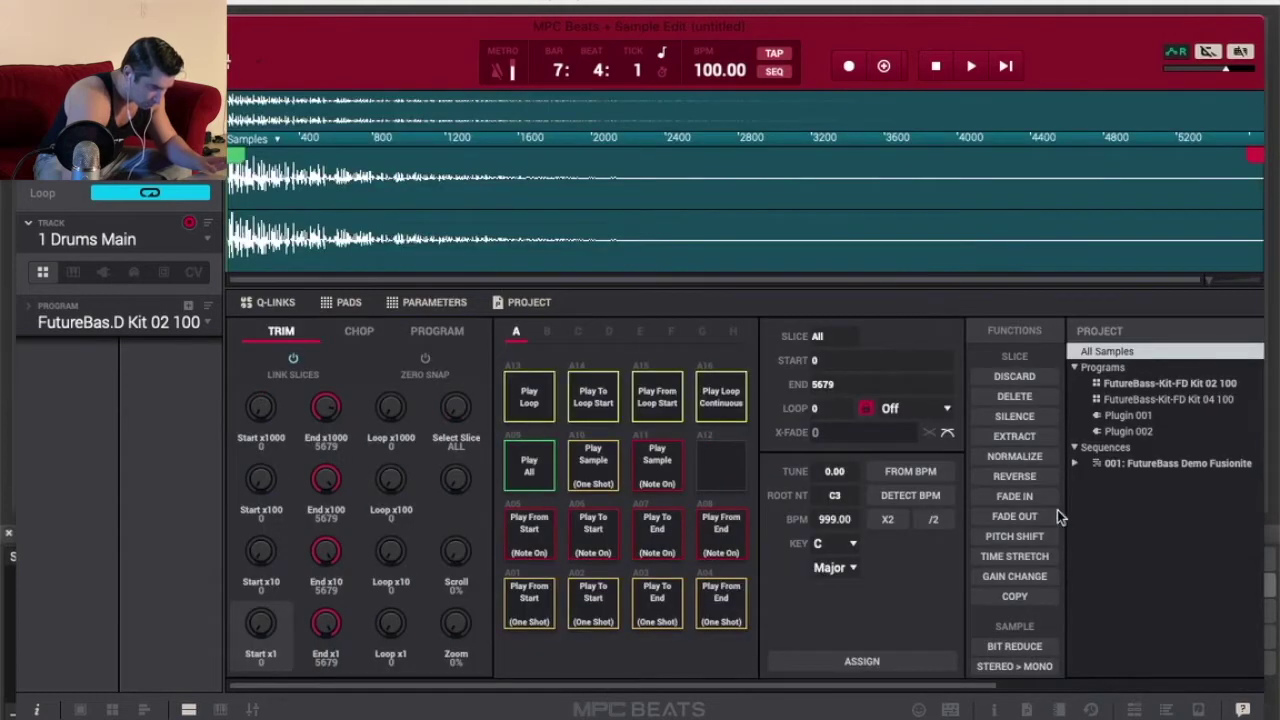
click(971, 68)
click(935, 67)
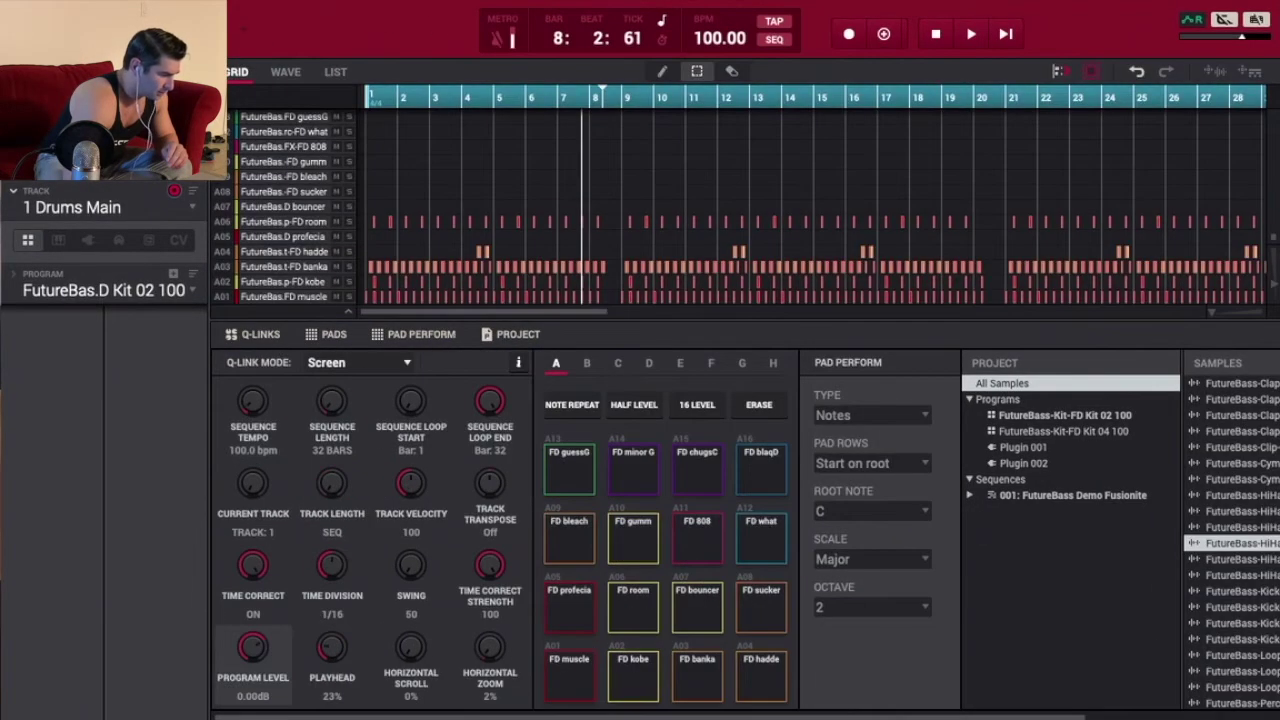
Assign the FutureBass-HiHat-FD mili sample to pad A12, replacing FD what.
drag(1037, 714, 1195, 714)
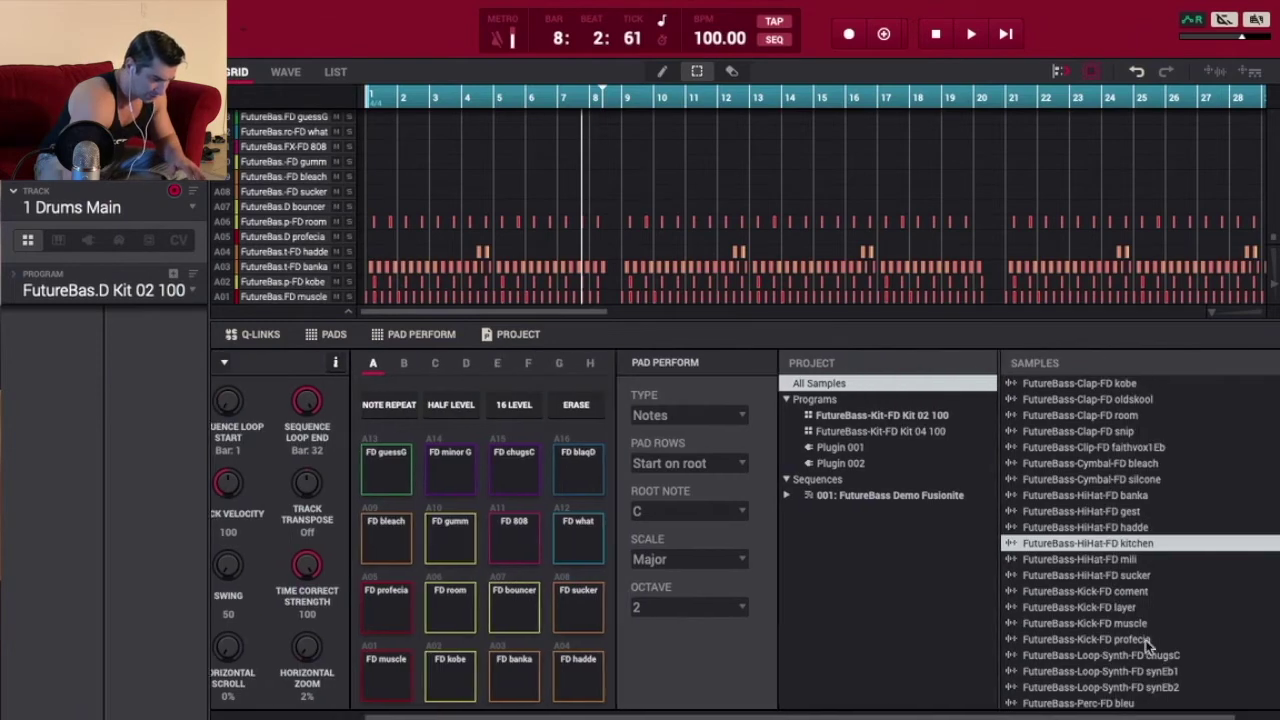
drag(1105, 560, 577, 542)
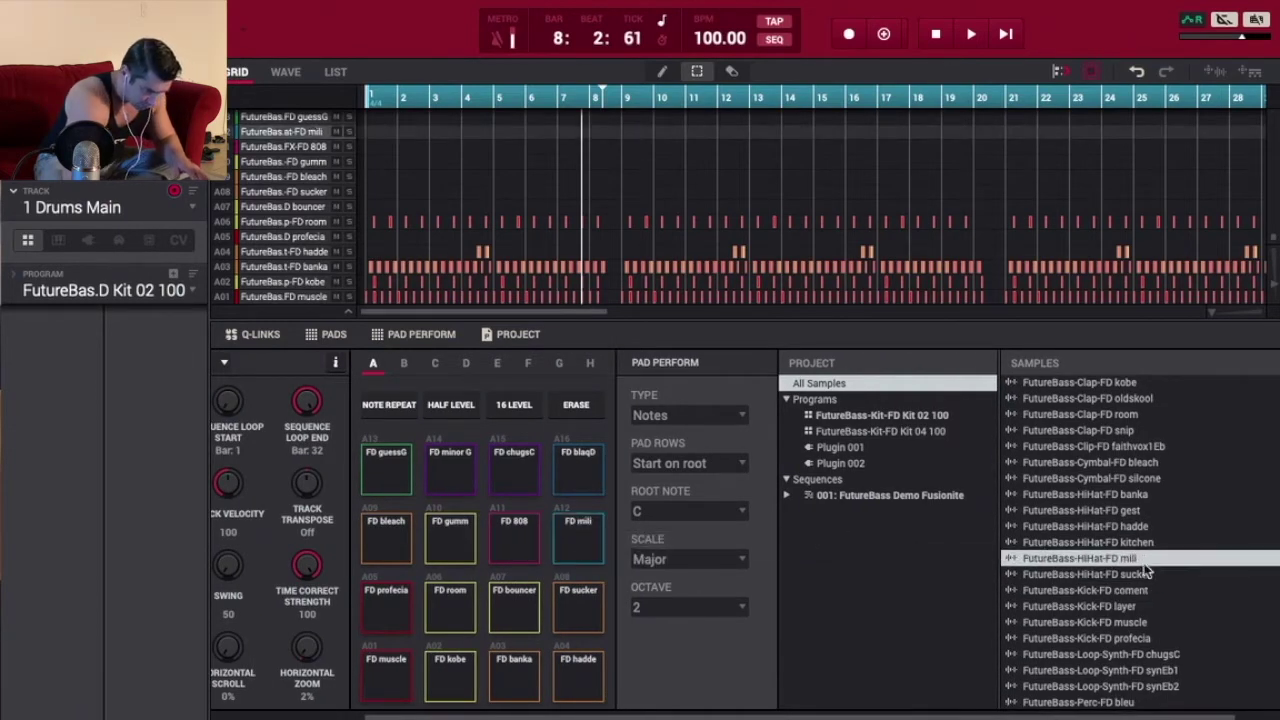
Audition the SFX-FD eight, SFX-FD 808 and Perc-FD what samples in the sample list.
scroll(1150, 582, down, 3)
click(1145, 621)
key(Up)
key(Up)
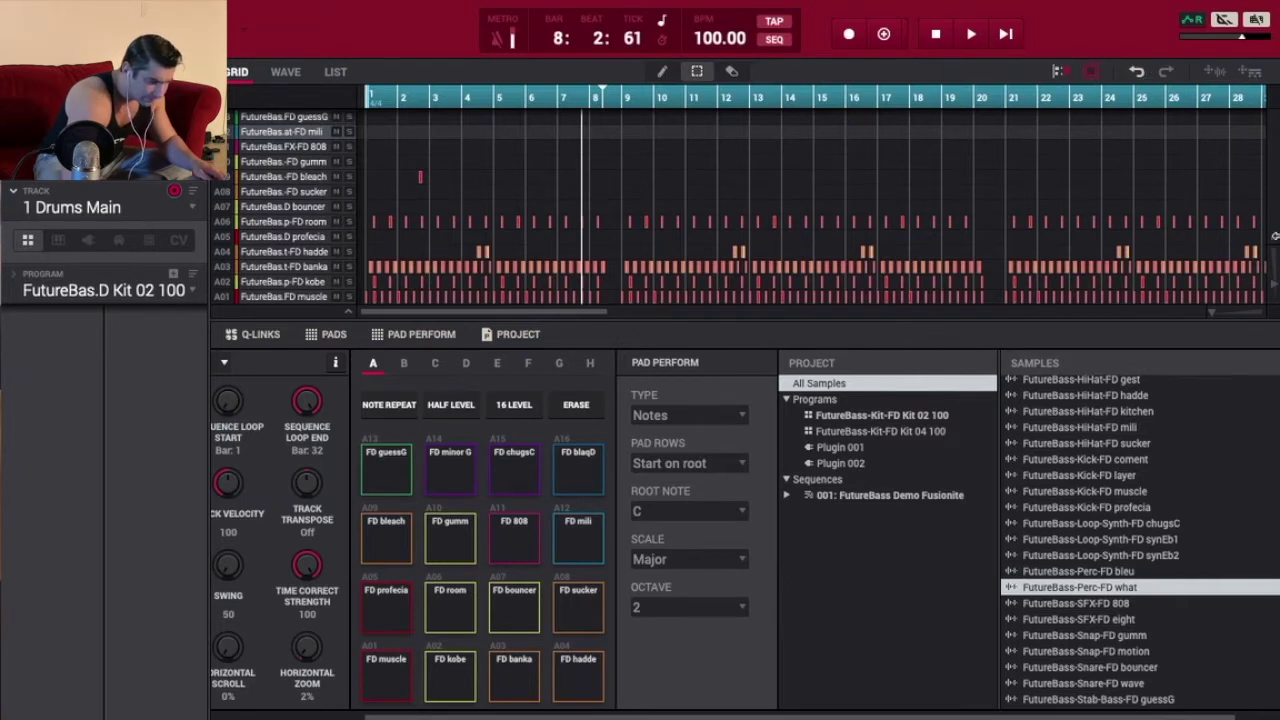
mouse_move(1268, 262)
mouse_down()
mouse_move(1271, 245)
mouse_move(1272, 285)
mouse_up()
scroll(1215, 316, up, 10)
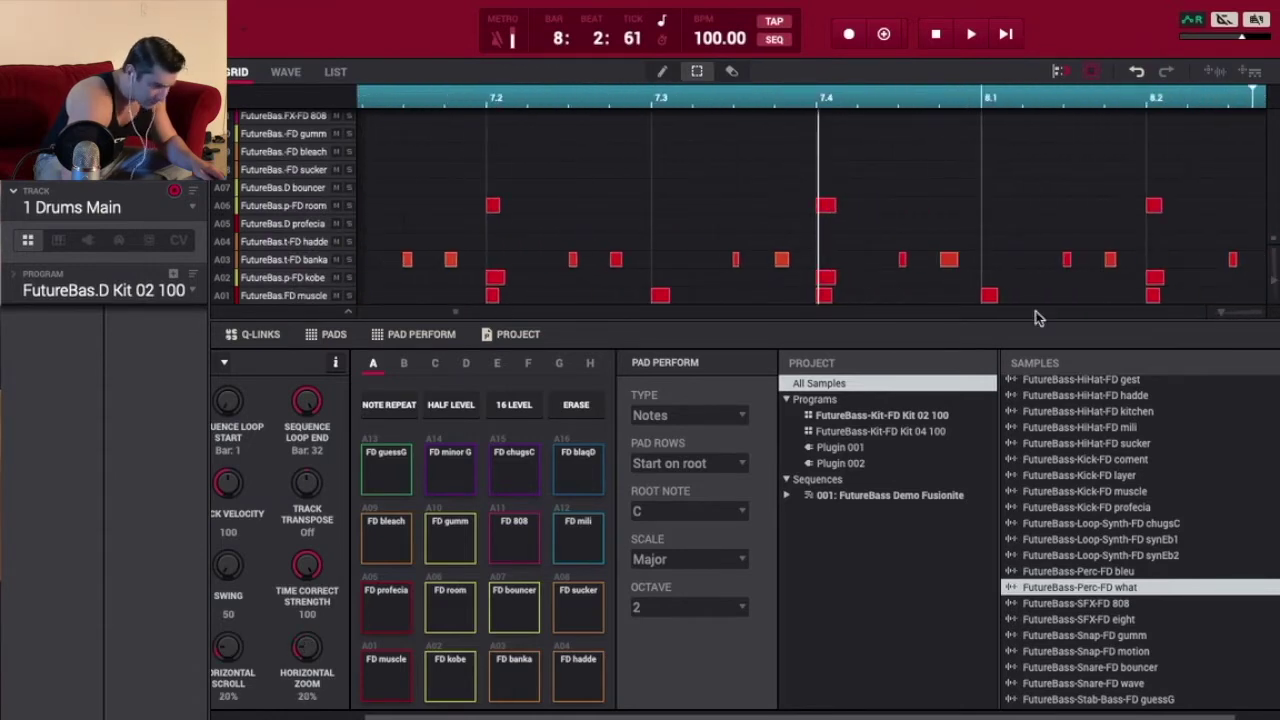
scroll(1215, 317, down, 10)
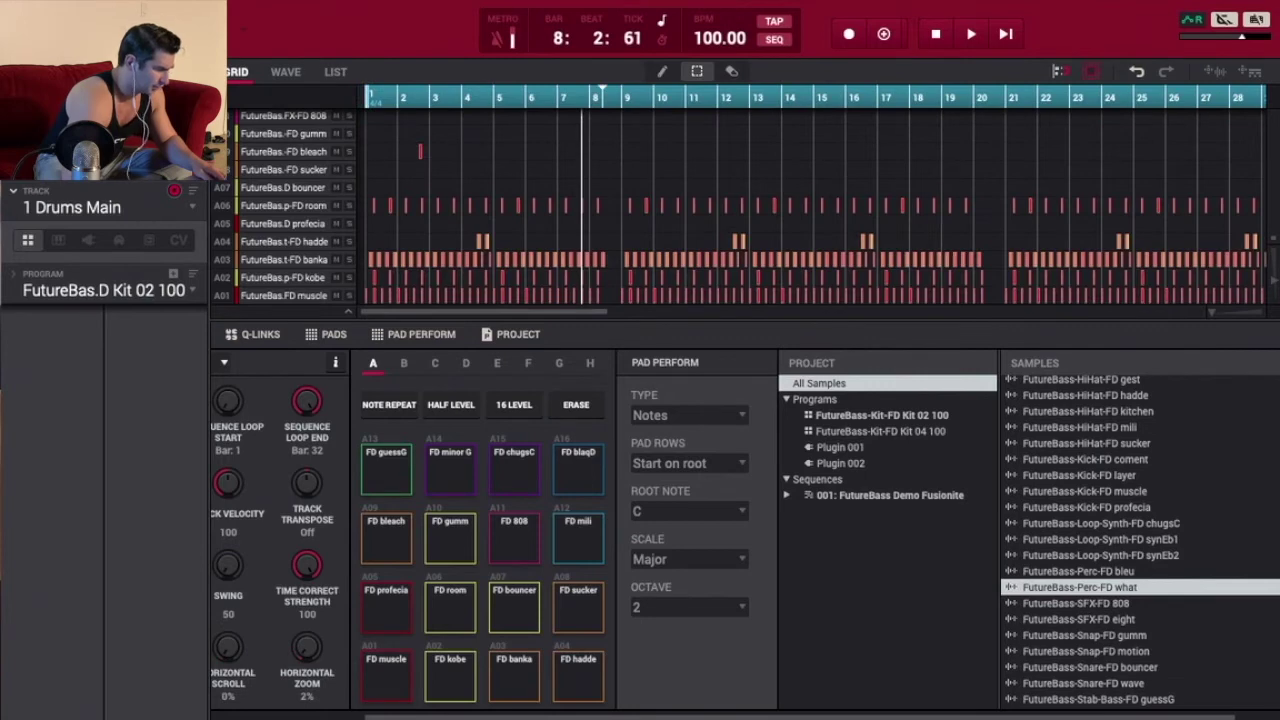
Start a new project without saving the changes to the Future Bass project.
click(80, 11)
click(300, 2)
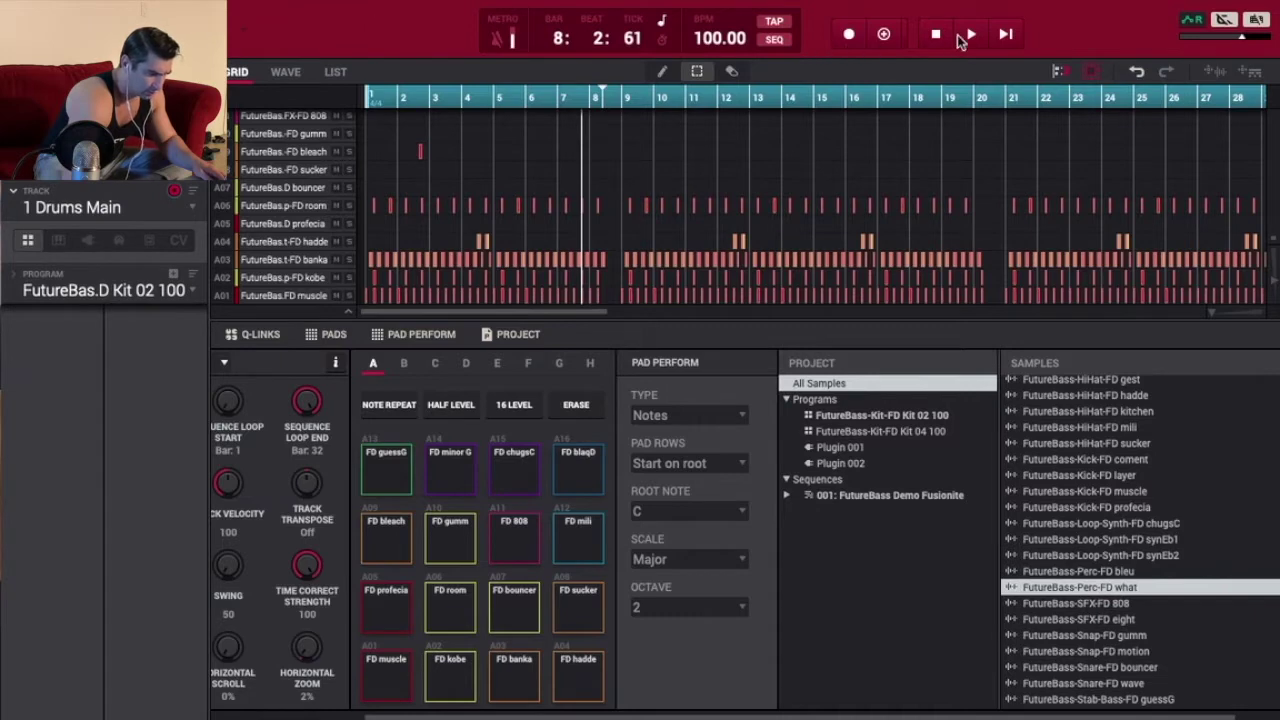
click(100, 3)
mouse_move(160, 3)
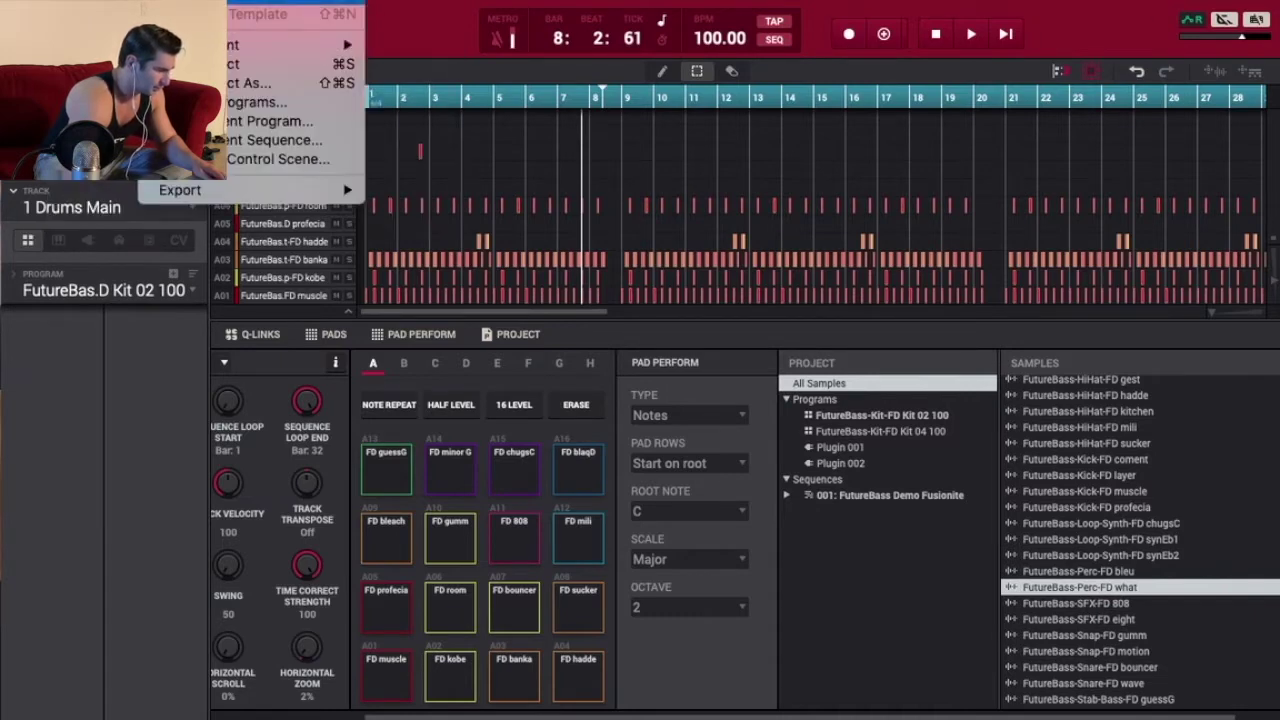
click(200, 14)
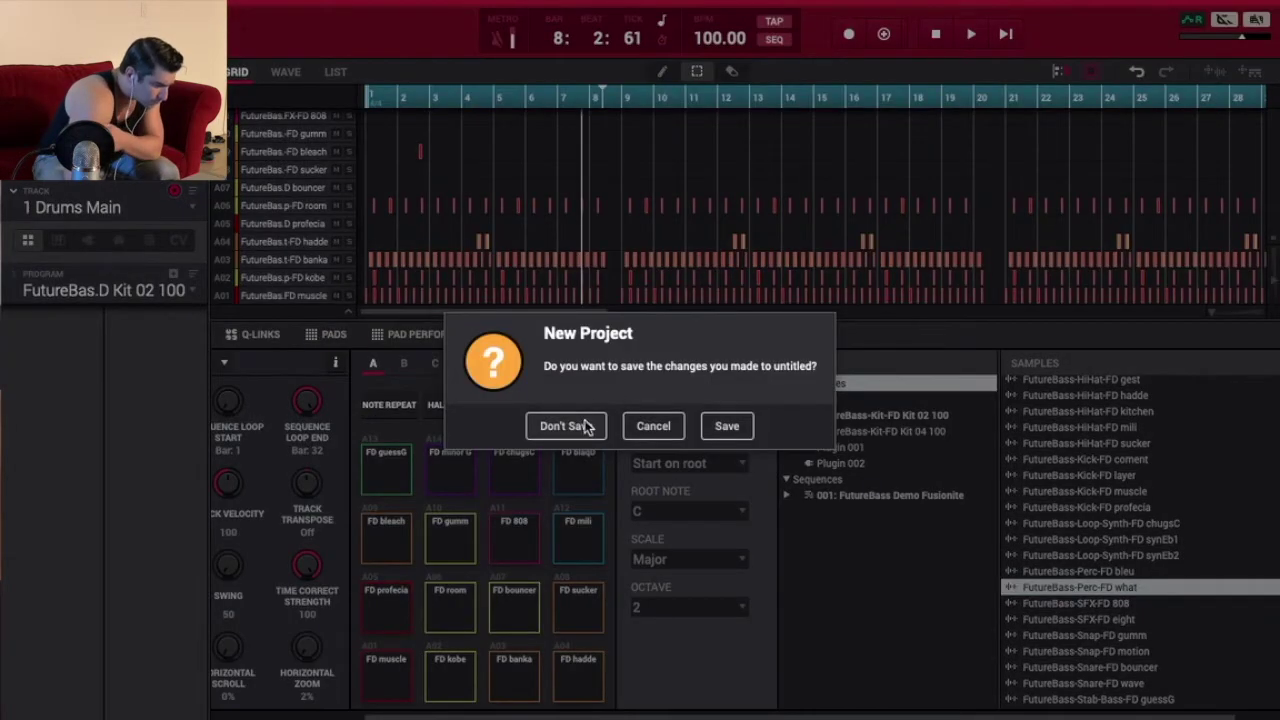
click(588, 427)
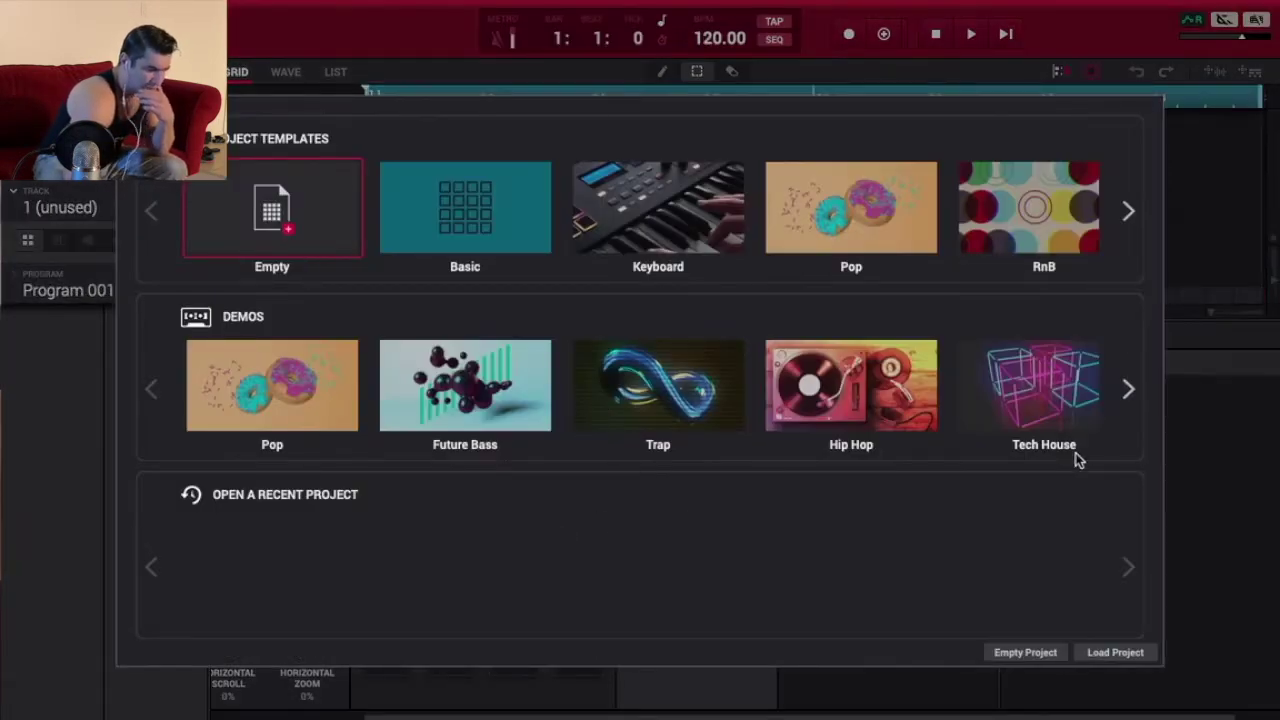
Browse the demo projects and load the Techno demo.
click(1129, 389)
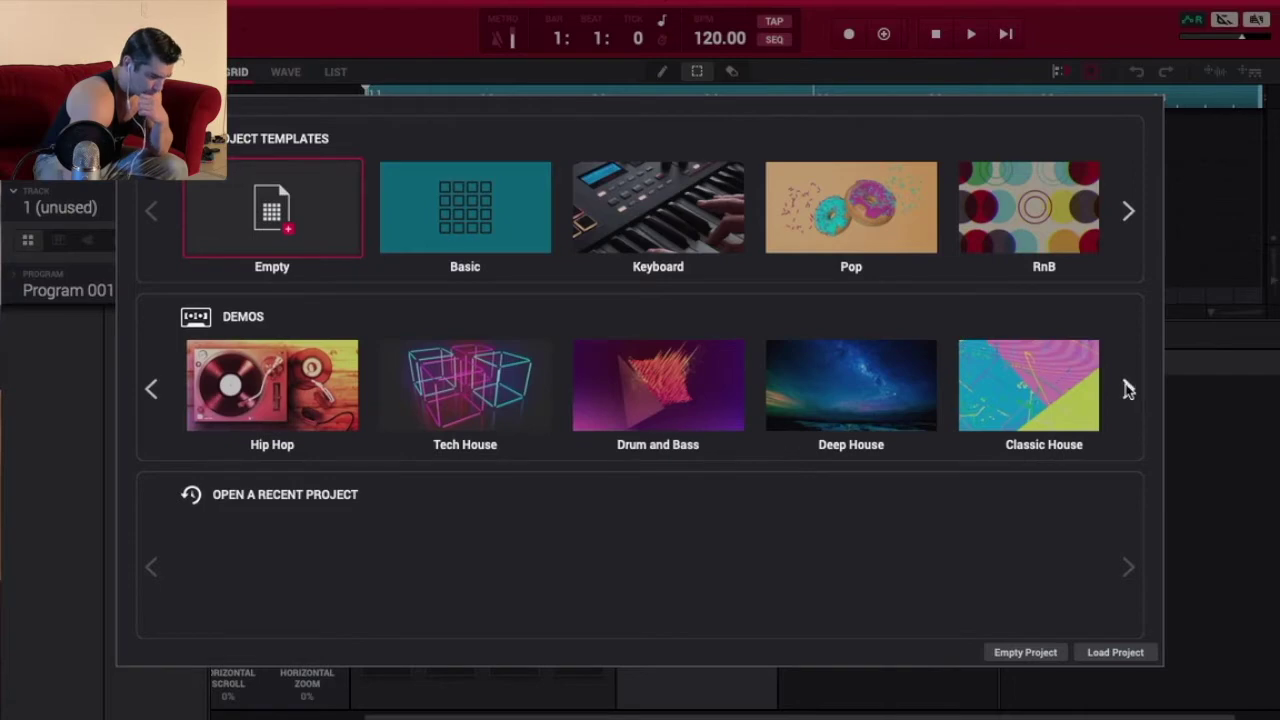
click(1129, 389)
click(1082, 392)
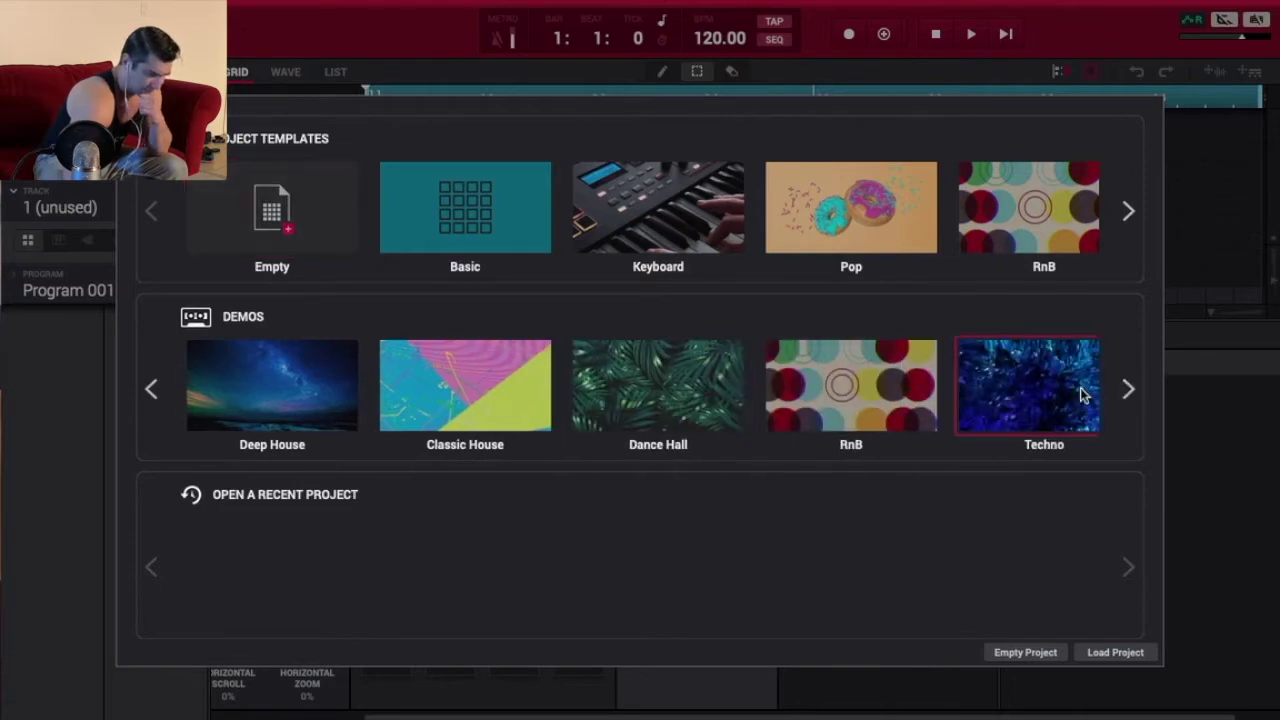
click(1118, 652)
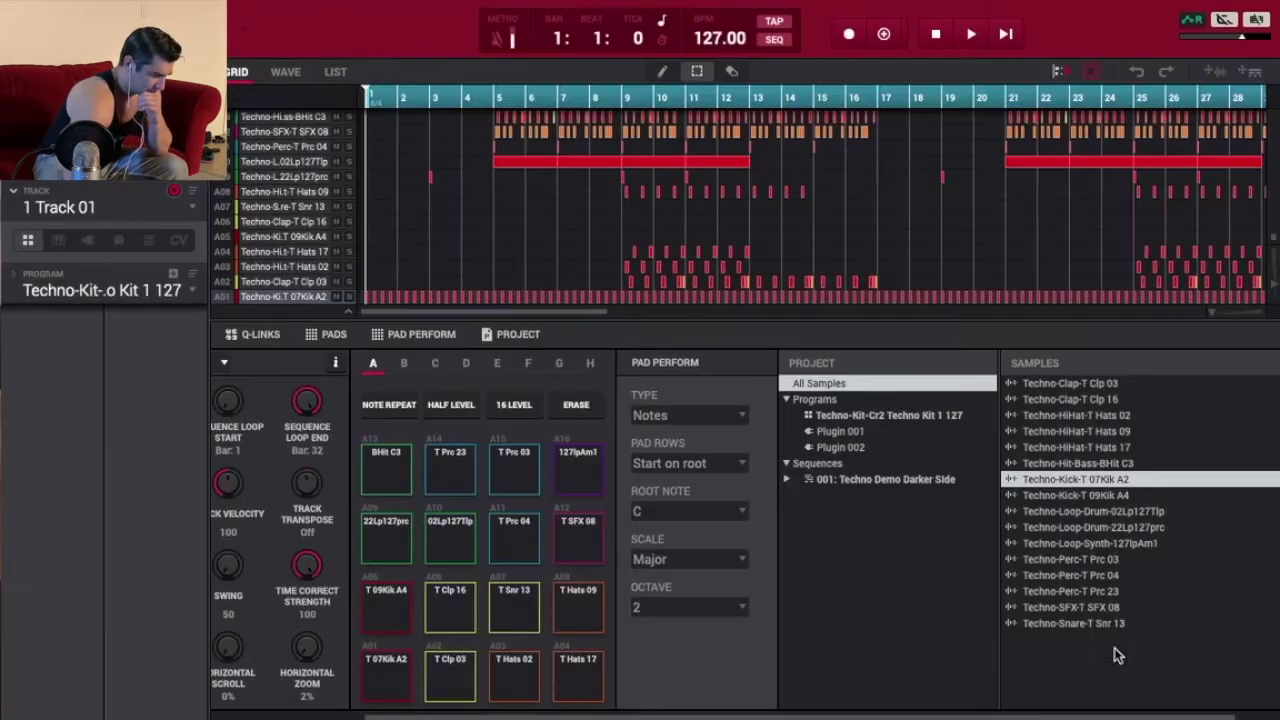
Play the Techno sequence from the start while viewing its upper grid rows, and stop around bar 8.
click(1007, 35)
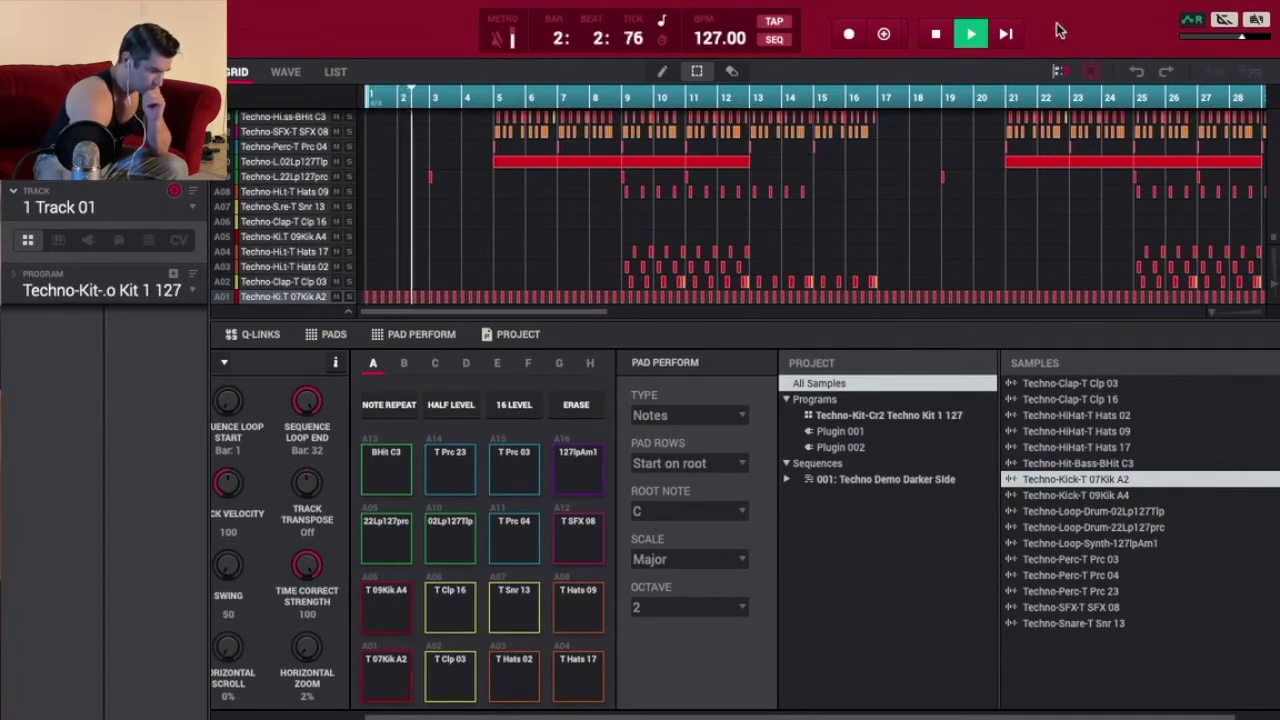
scroll(658, 221, up, 4)
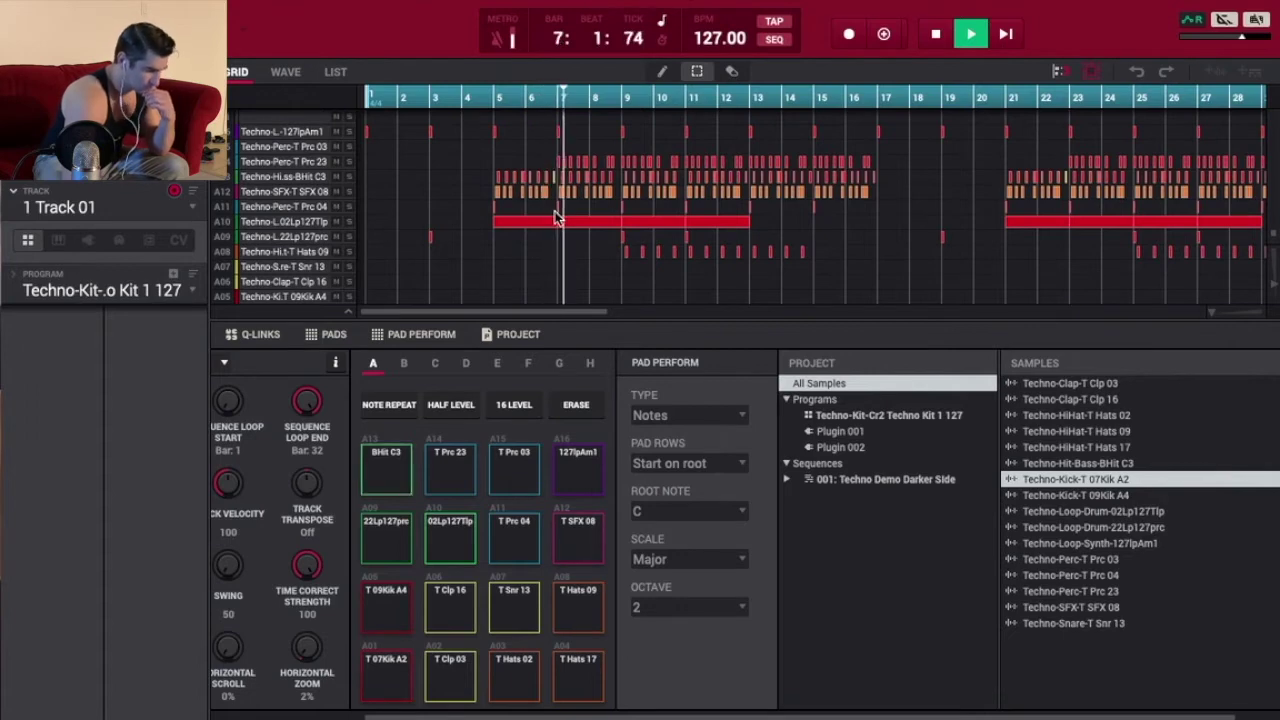
click(932, 36)
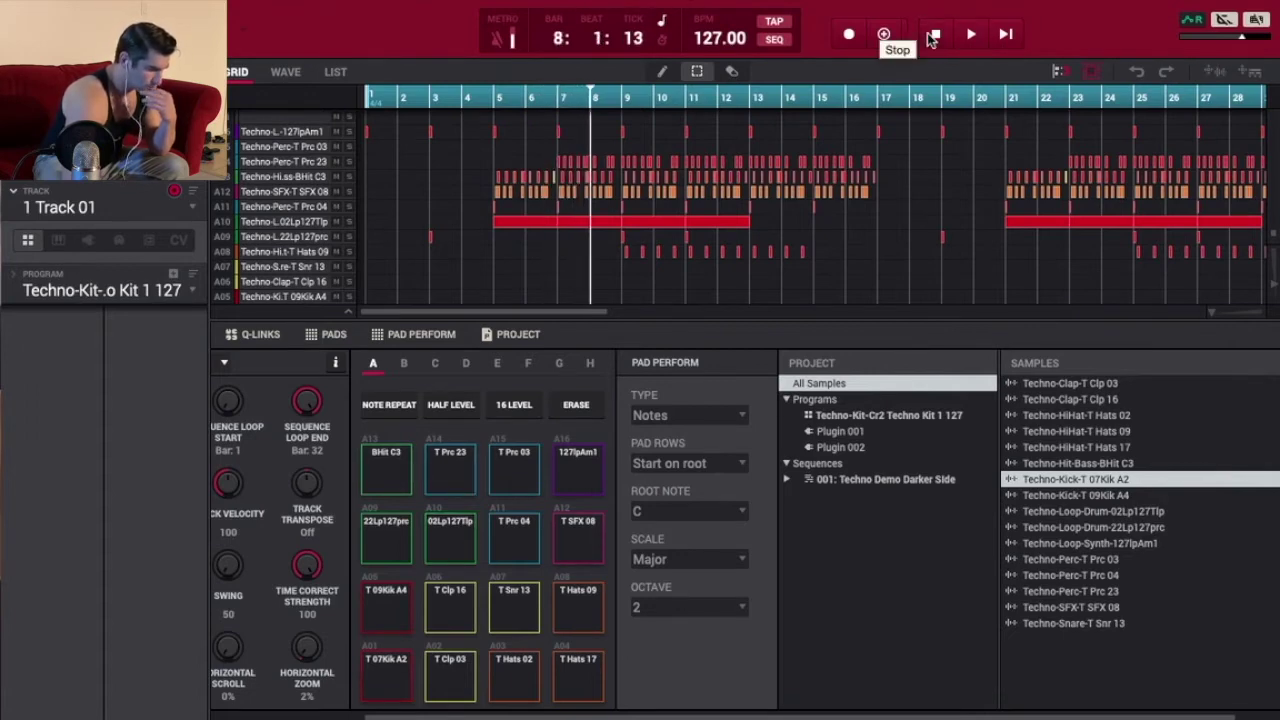
Start another new project and load the Dance Hall demo.
click(100, 2)
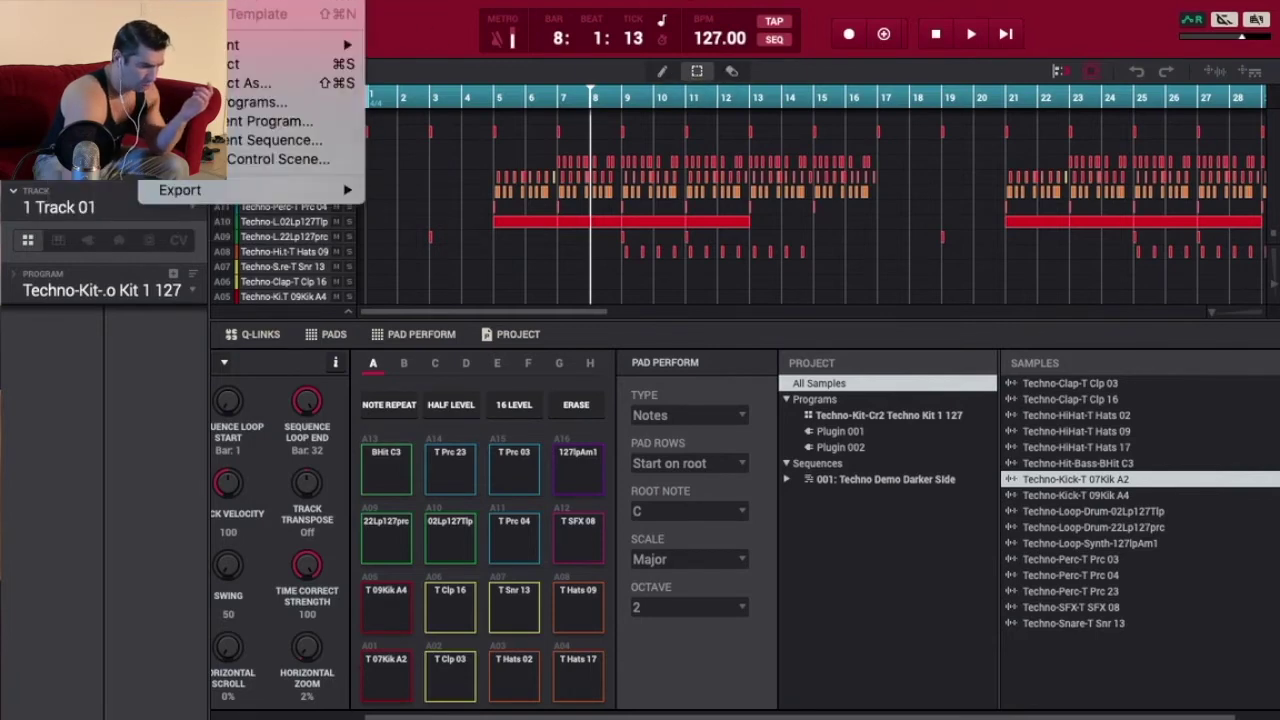
key(Escape)
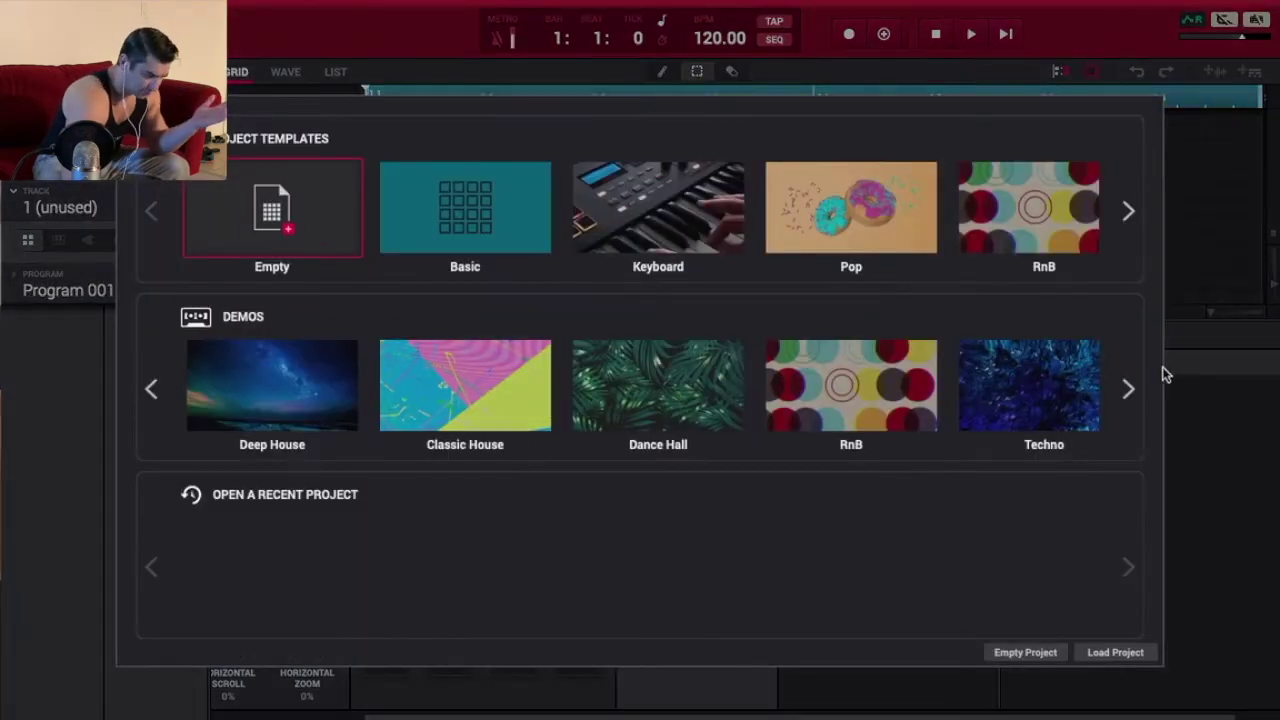
click(1127, 390)
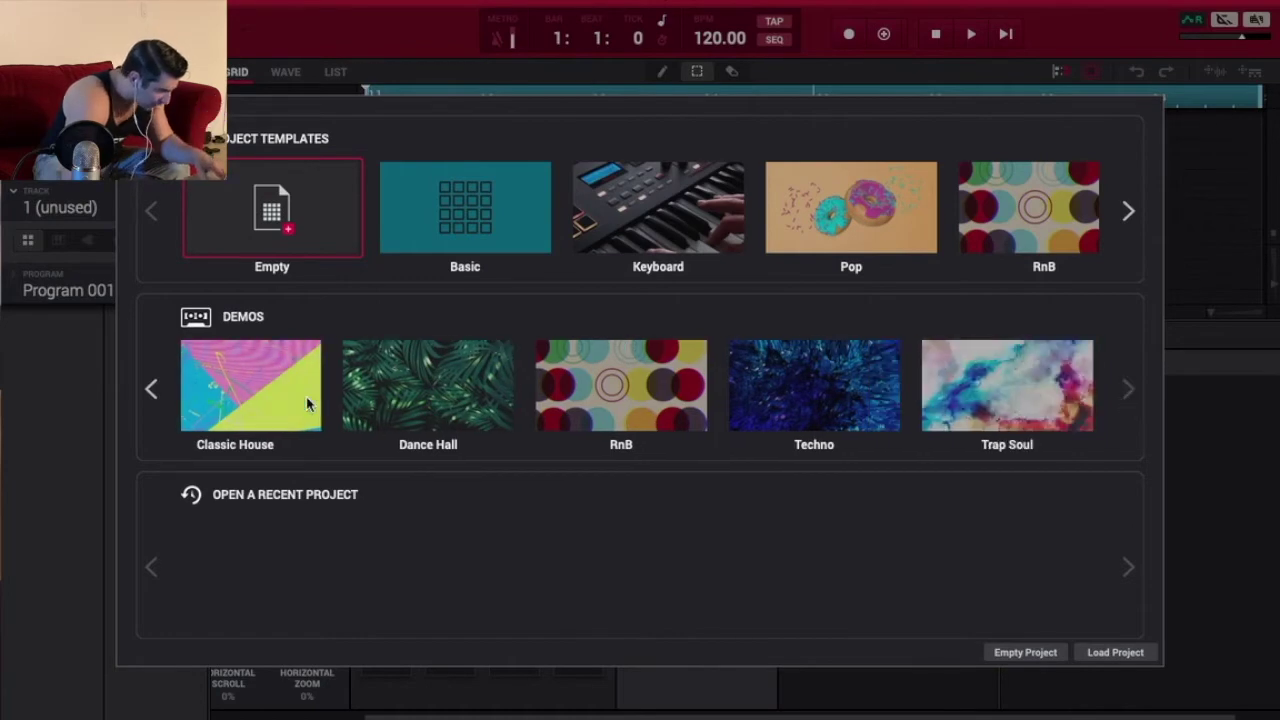
click(153, 390)
click(990, 395)
click(1117, 654)
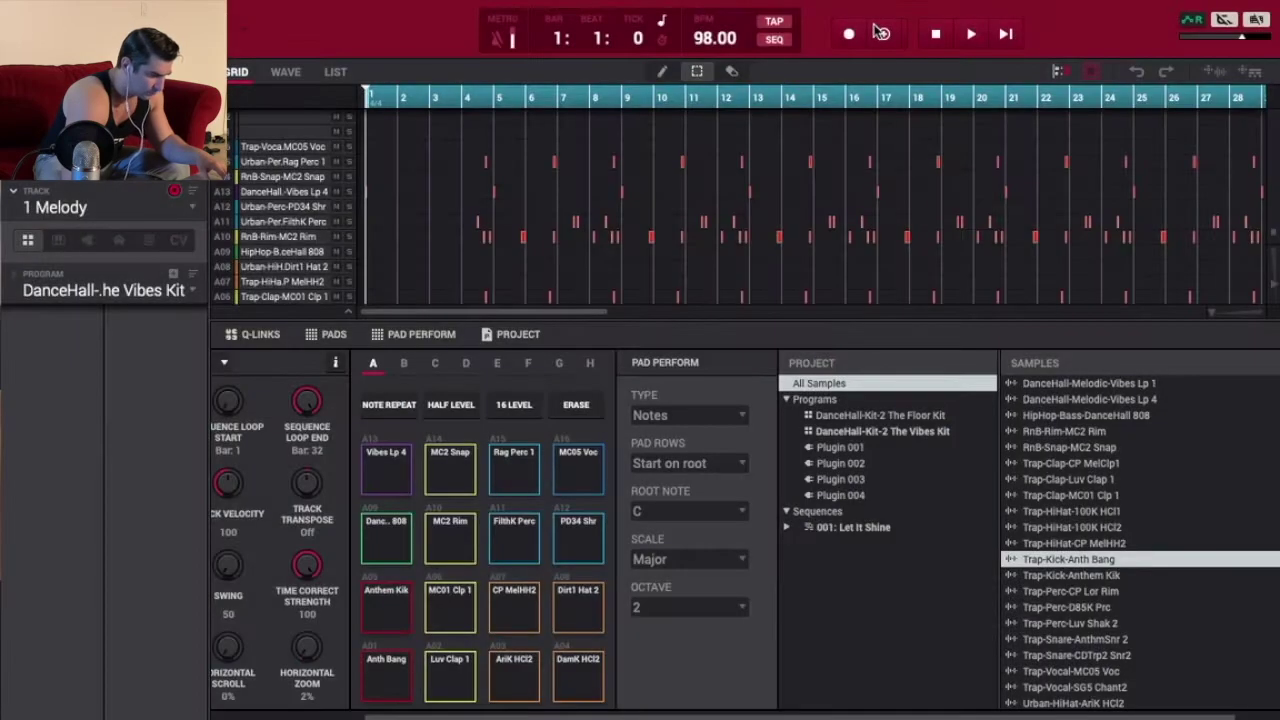
Play the Dance Hall sequence from the start and look over its drum grid rows.
click(1006, 34)
scroll(580, 249, down, 1)
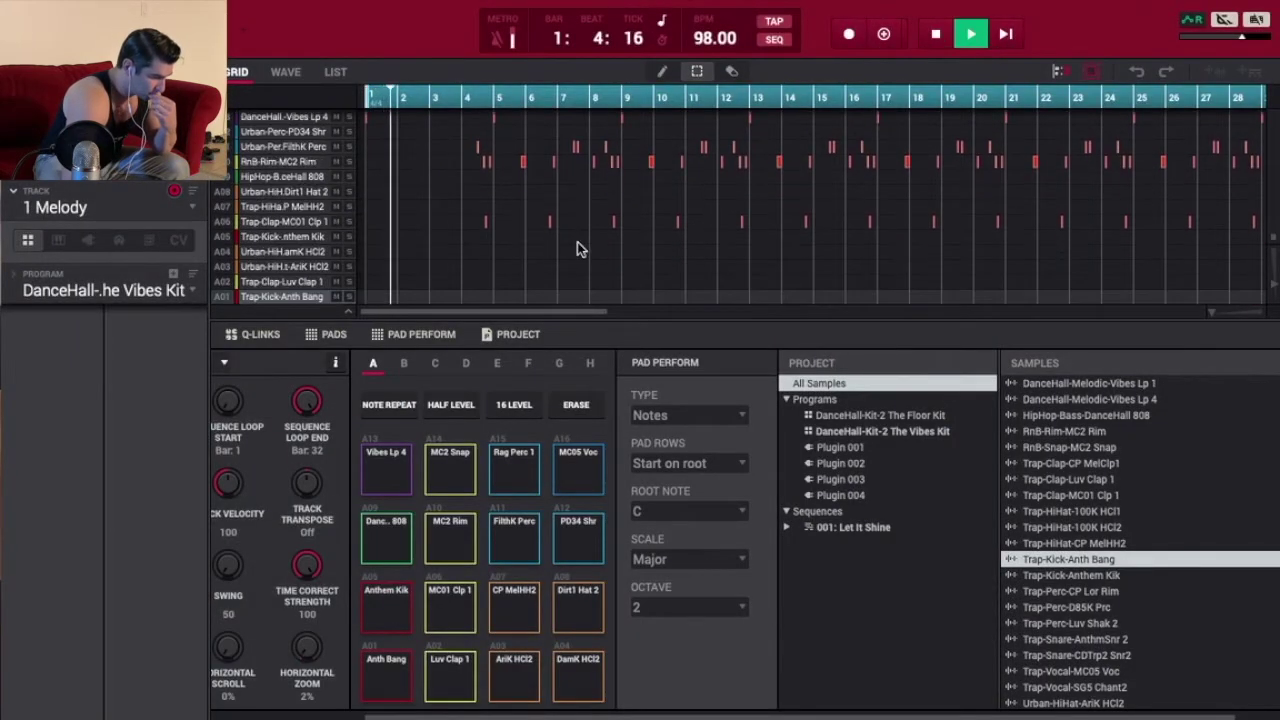
key(space)
key(space)
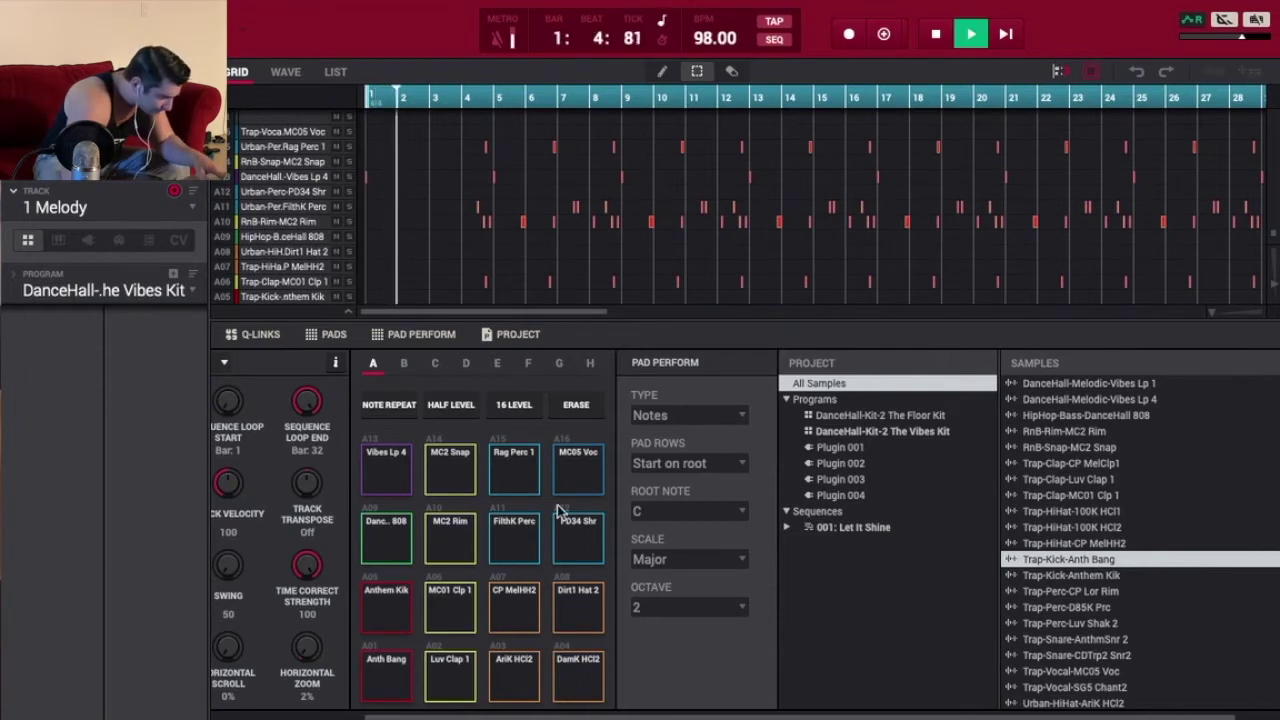
Look over the Q-Link controls, pads and Dance Hall sample list while the sequence plays.
drag(672, 716, 517, 716)
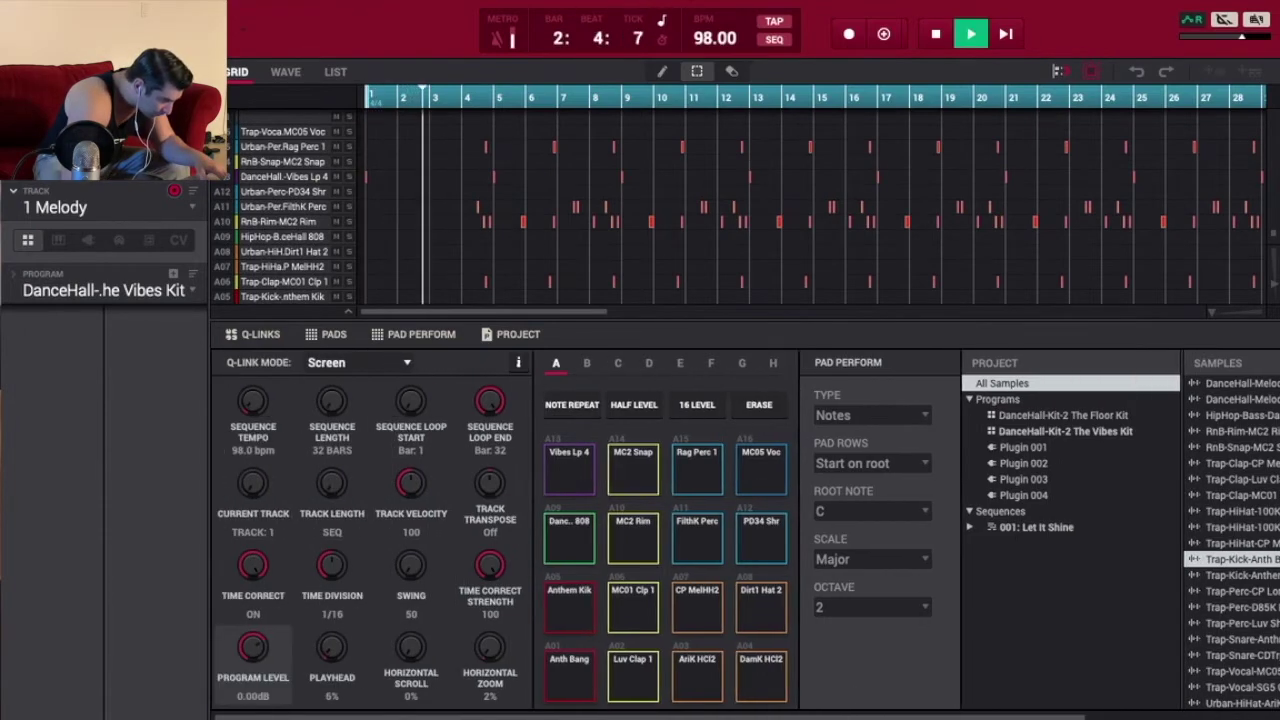
scroll(745, 530, right, 5)
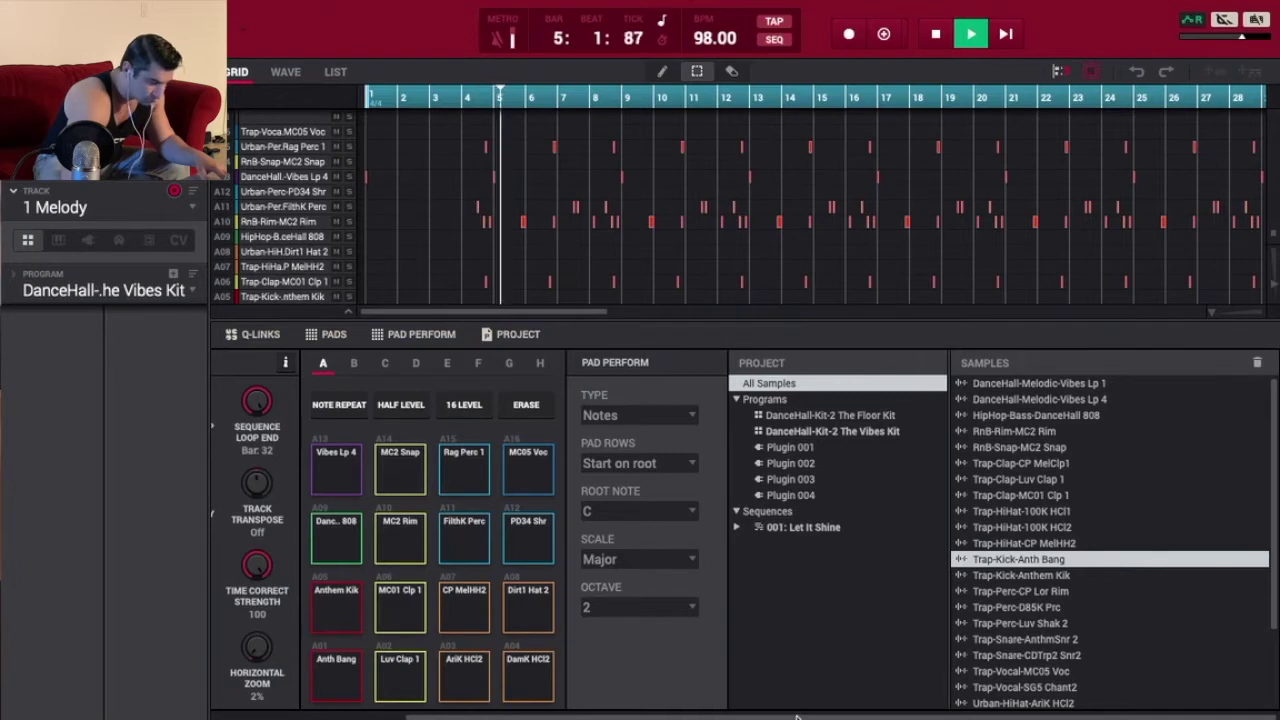
scroll(1039, 544, down, 2)
scroll(847, 605, left, 5)
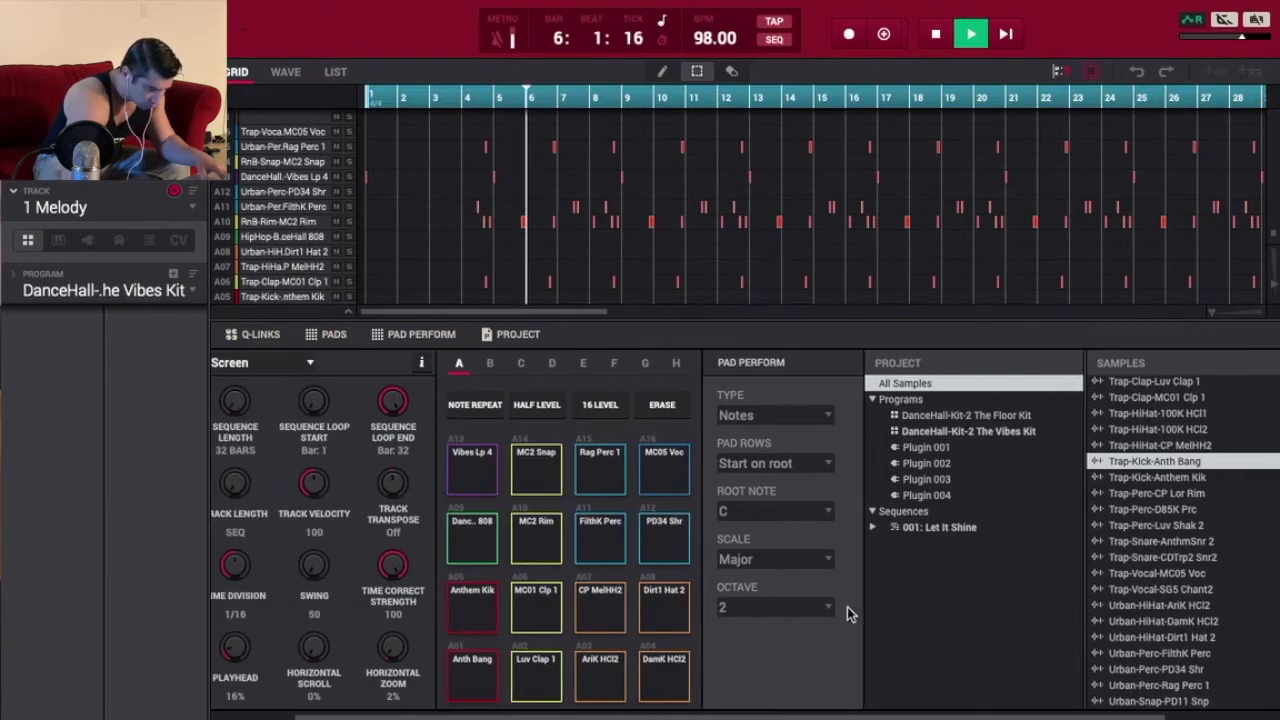
scroll(847, 605, right, 5)
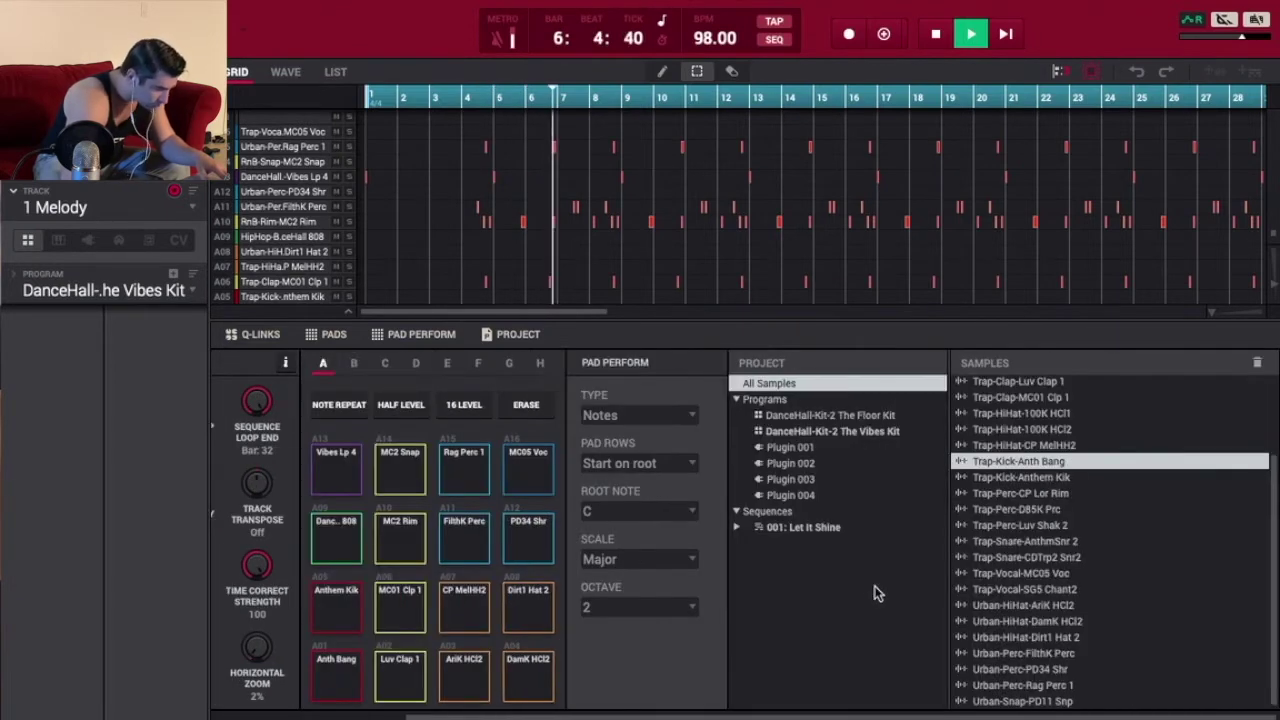
Check pad banks B and C, return to bank A and stop playback.
click(355, 364)
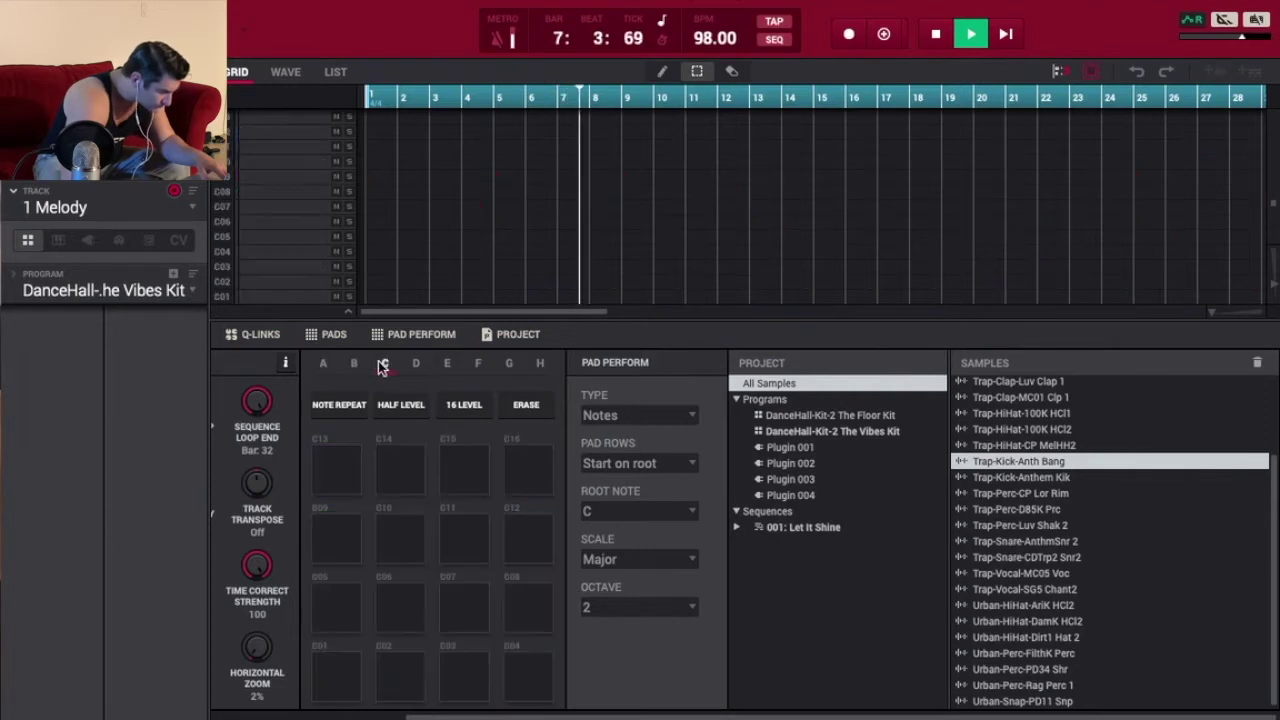
click(323, 363)
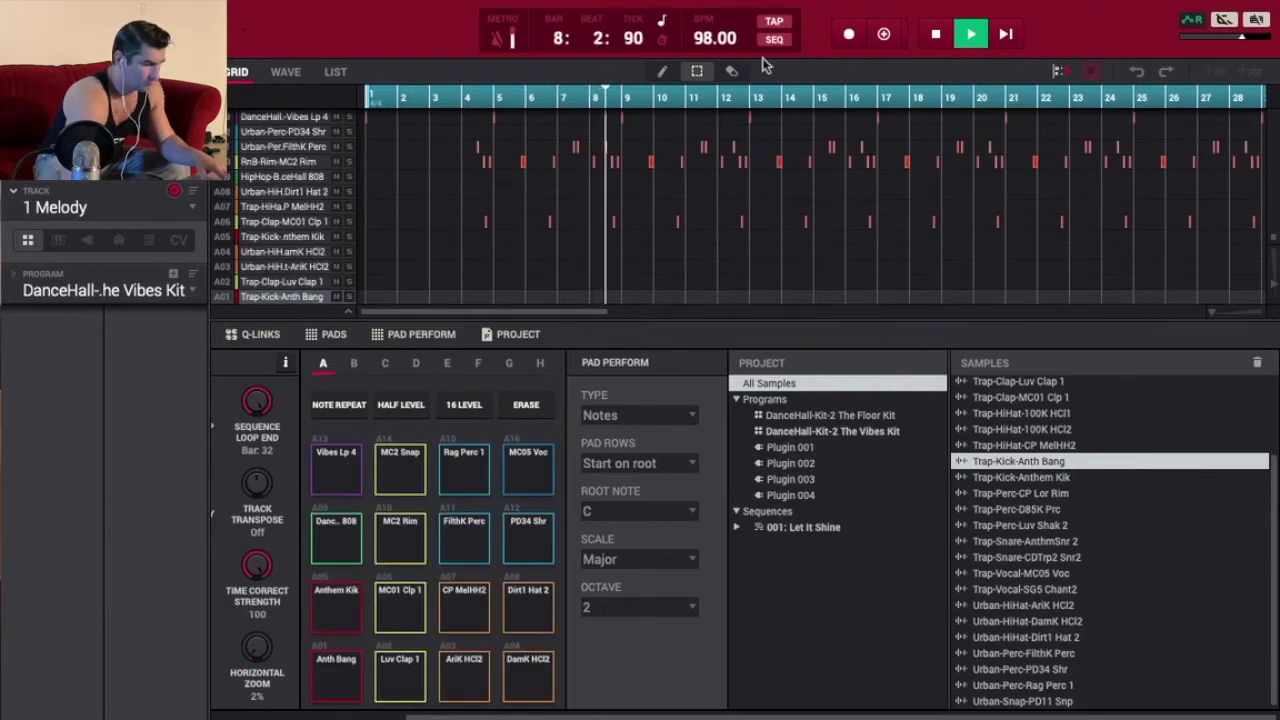
click(940, 38)
Start a new project and load the Trap demo from the demo list.
click(85, 10)
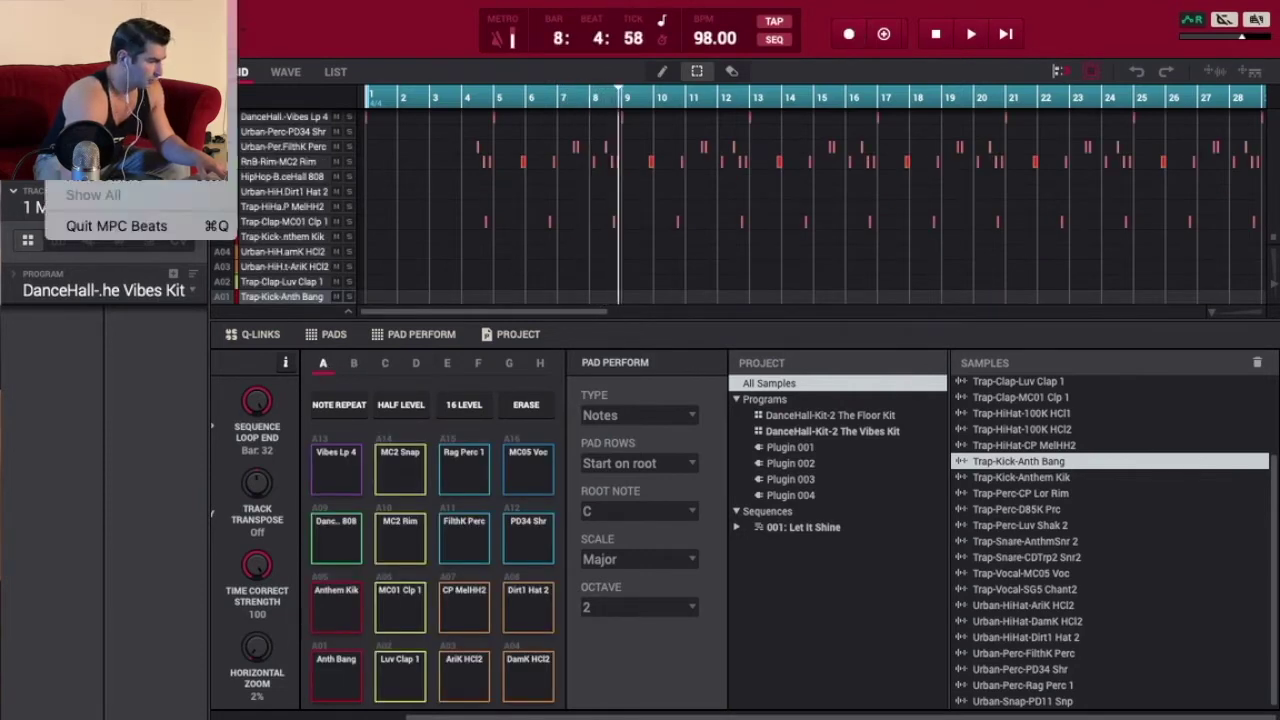
mouse_move(160, 10)
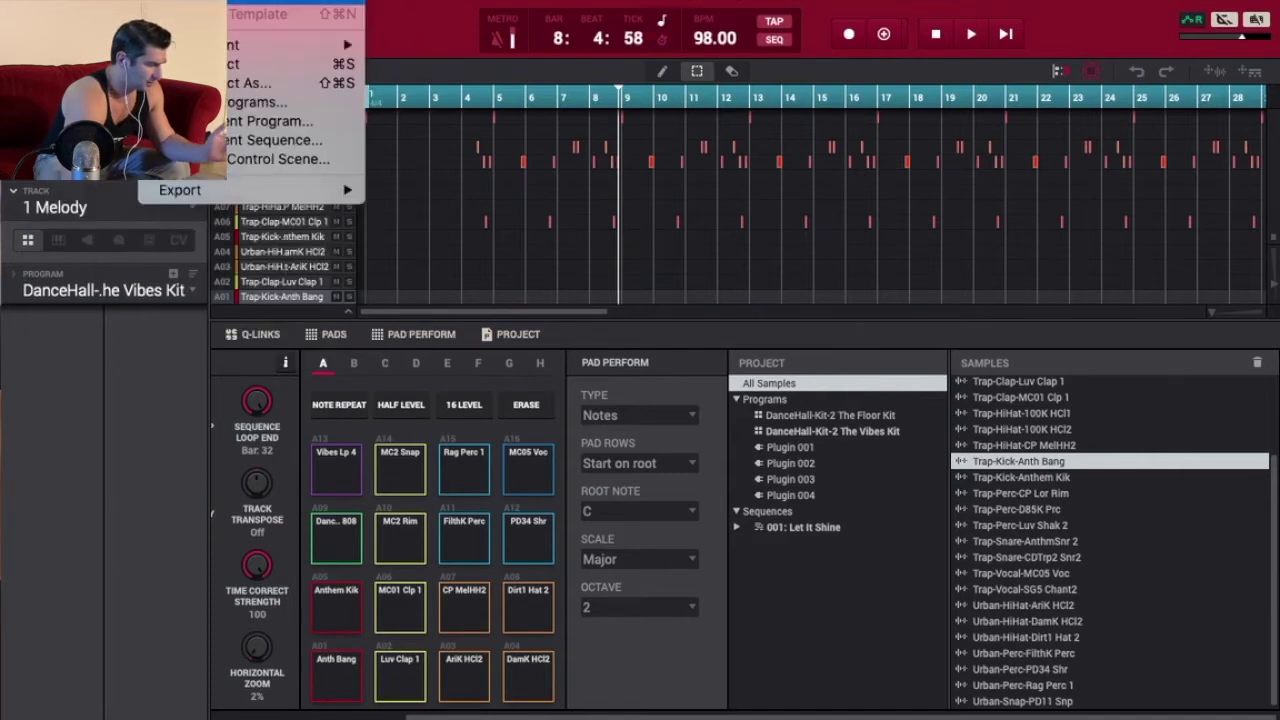
click(668, 317)
key(ctrl+n)
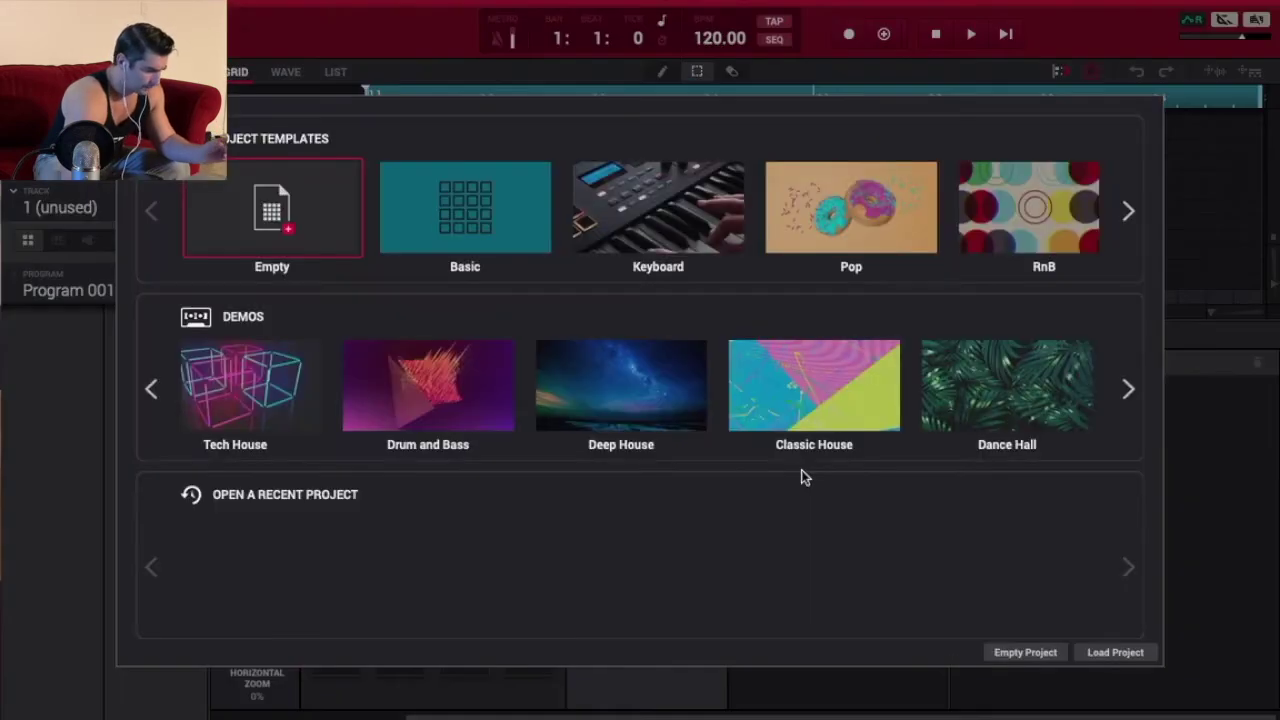
click(152, 390)
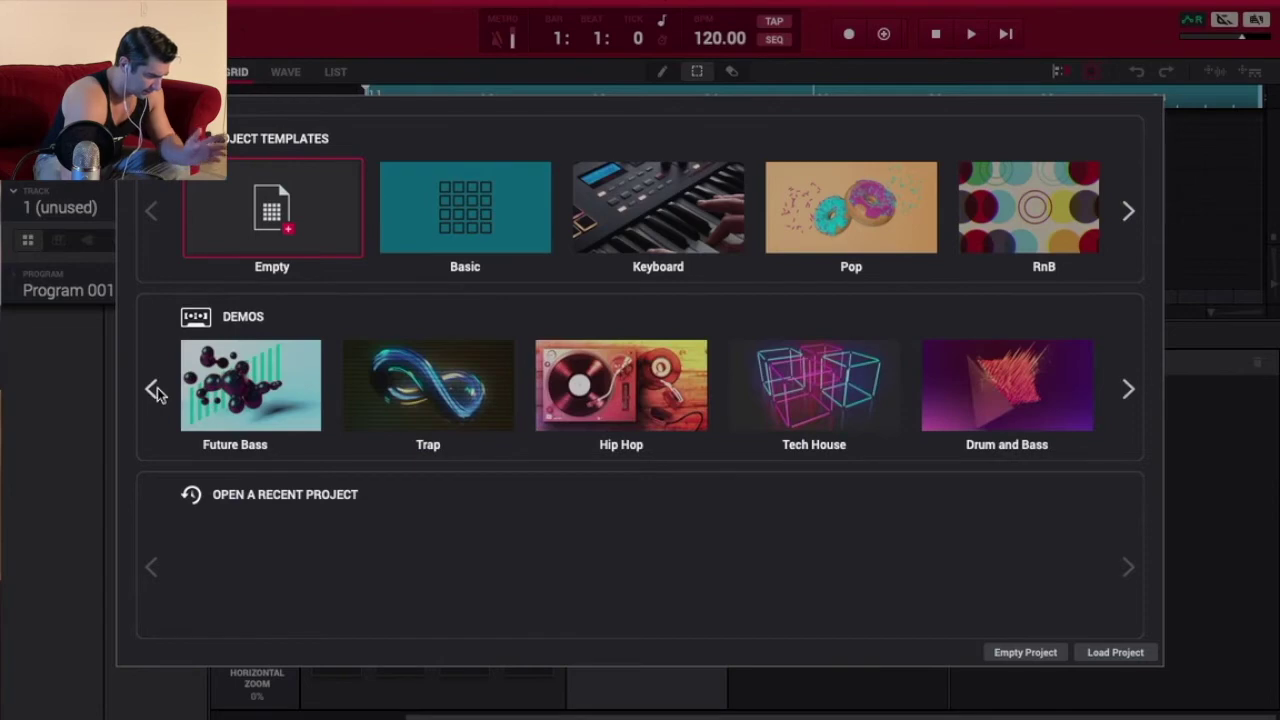
click(152, 390)
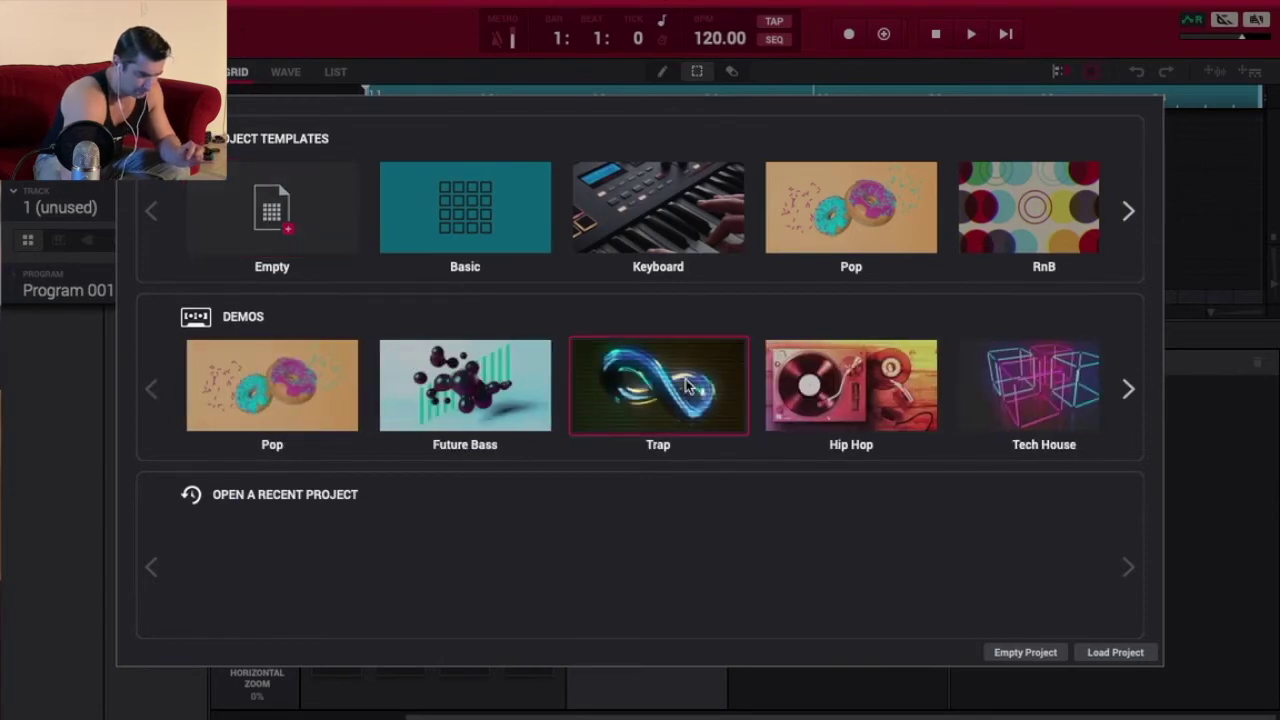
click(1116, 652)
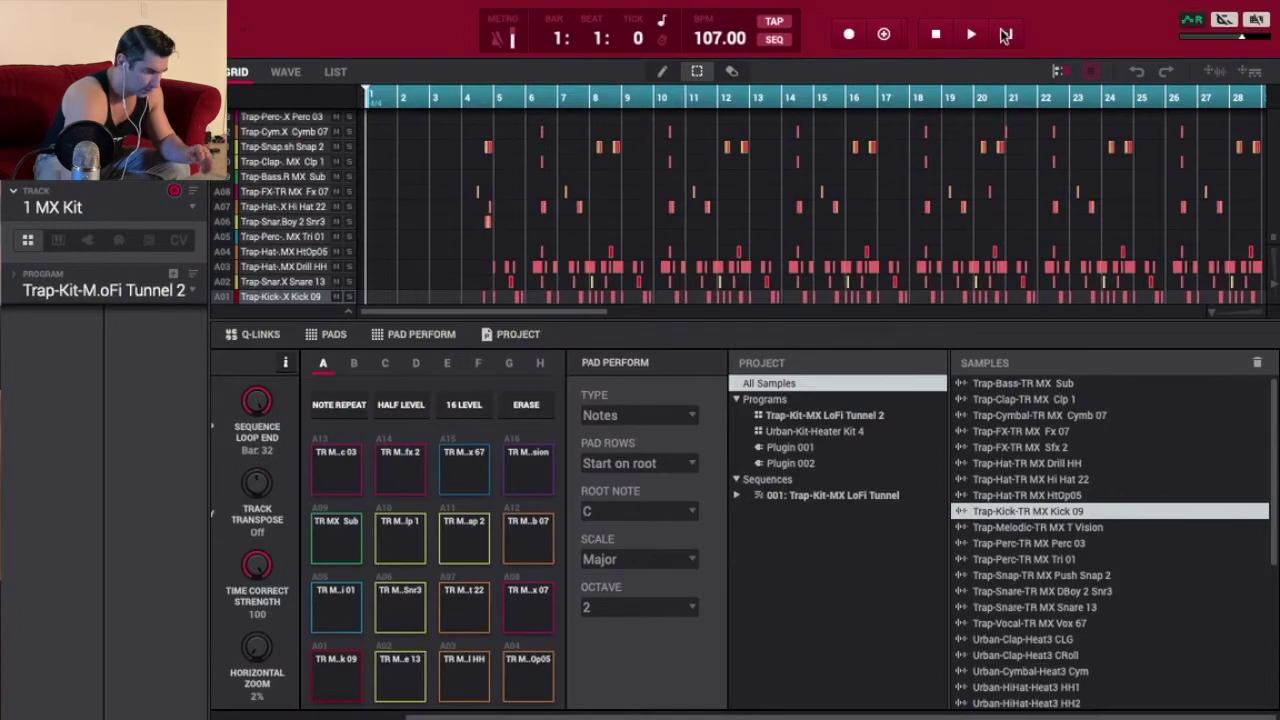
Play the Trap sequence while looking through its drum grid rows, and stop around bar 10.
click(970, 36)
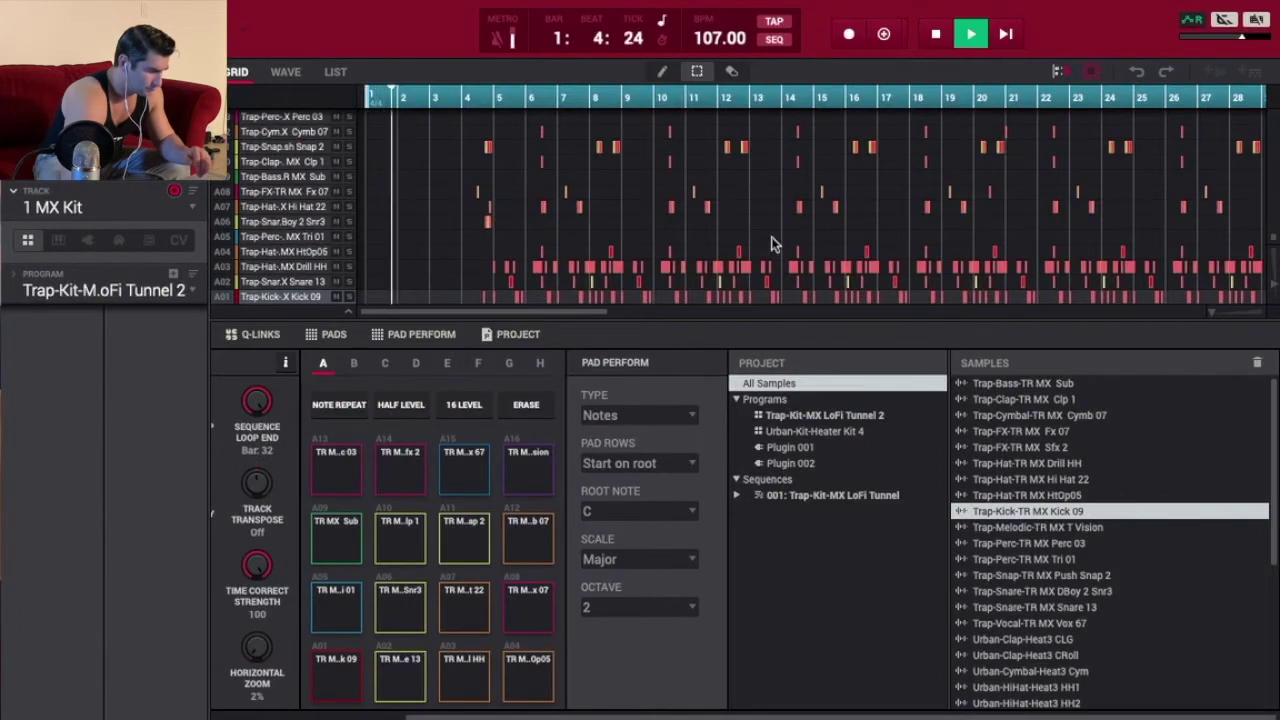
scroll(629, 271, up, 5)
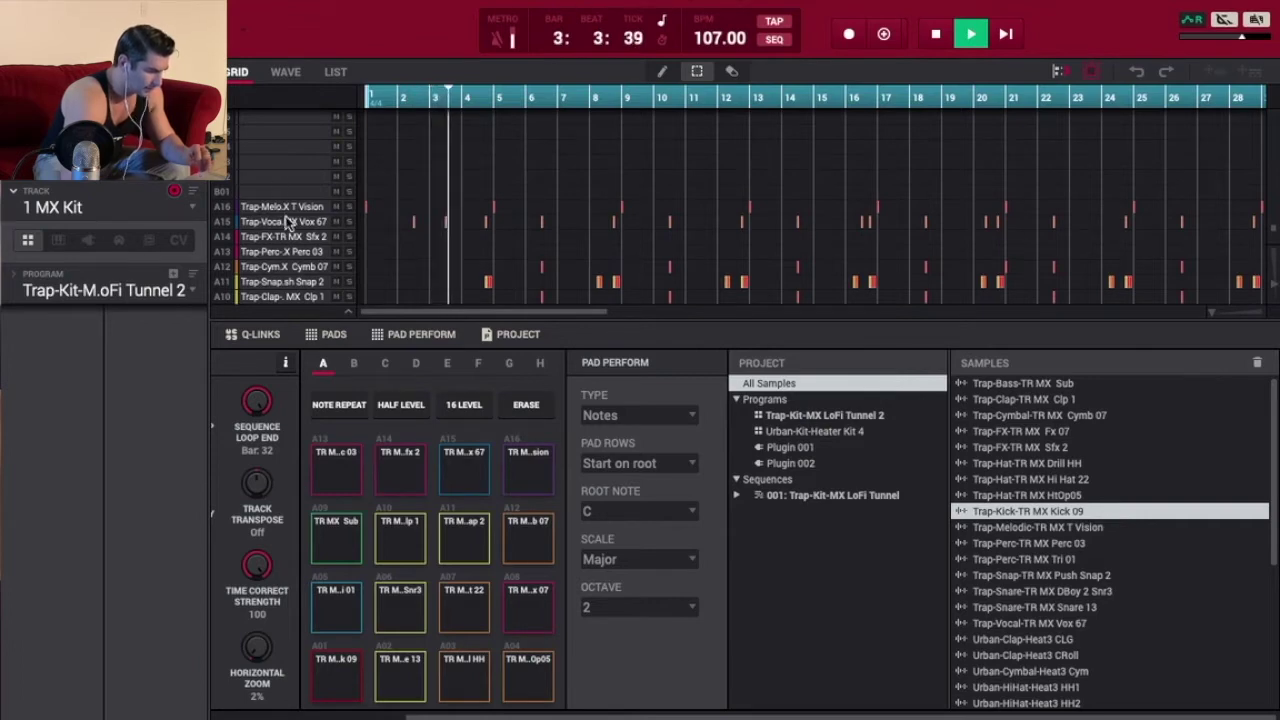
scroll(660, 236, down, 4)
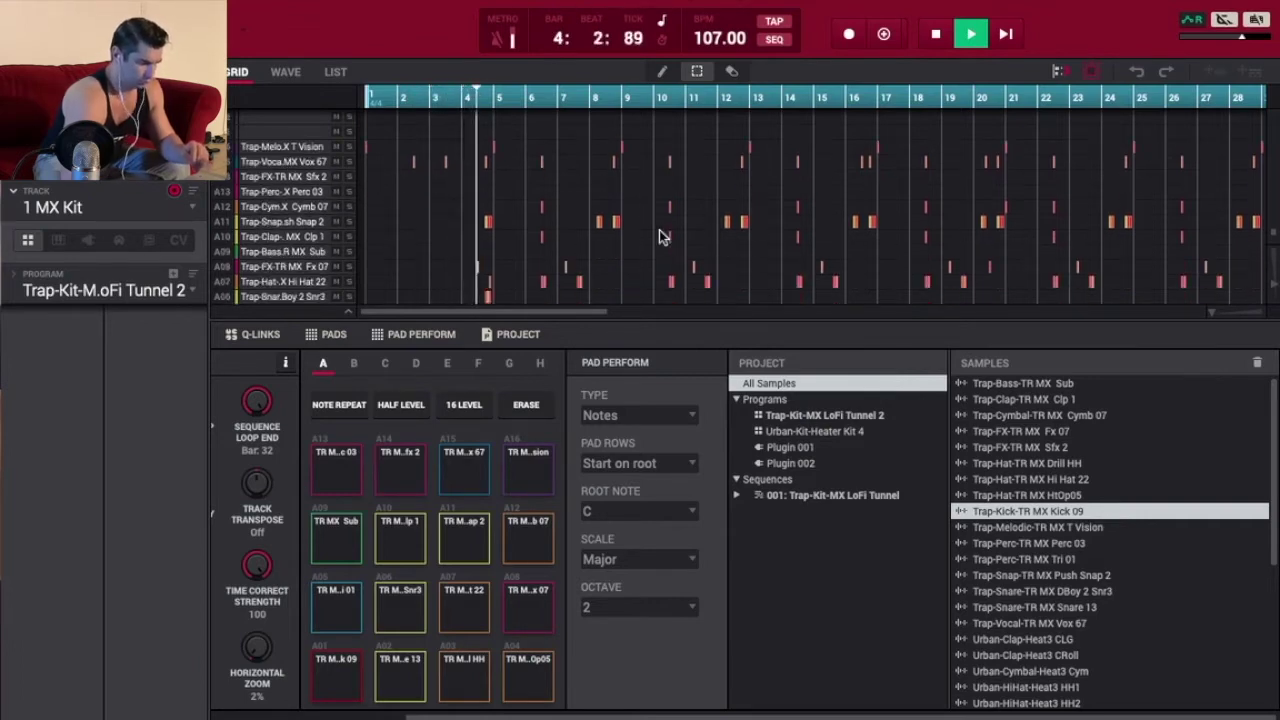
scroll(659, 236, down, 5)
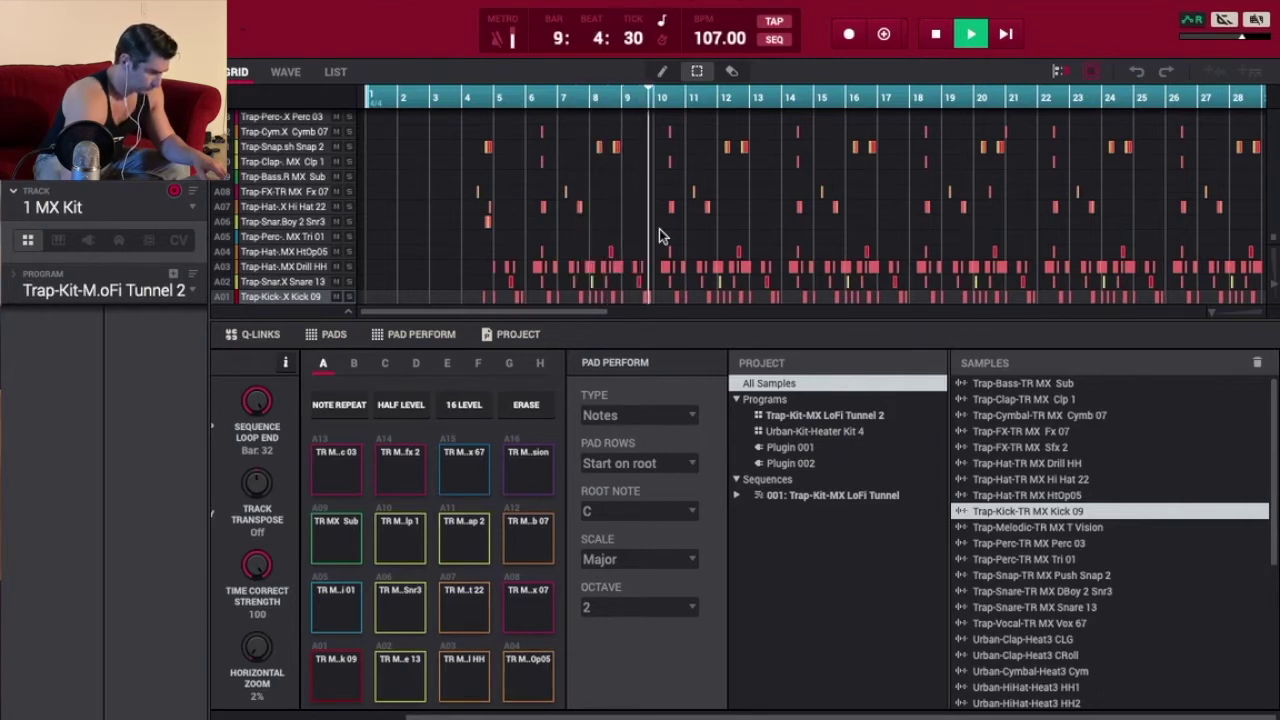
key(space)
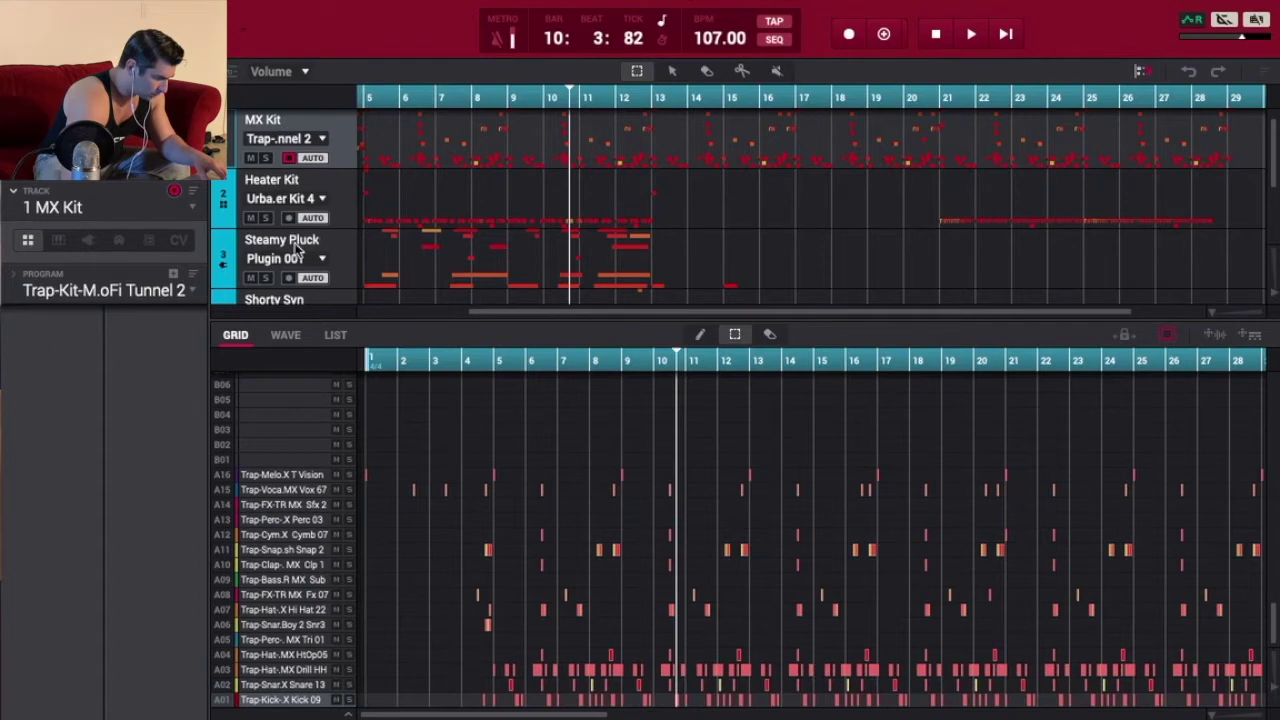
Look over the MX Kit, Heater Kit, Steamy Pluck and Shorty Syn tracks in the arrangement.
scroll(300, 241, down, 2)
scroll(309, 230, up, 1)
double_click(313, 167)
key(Return)
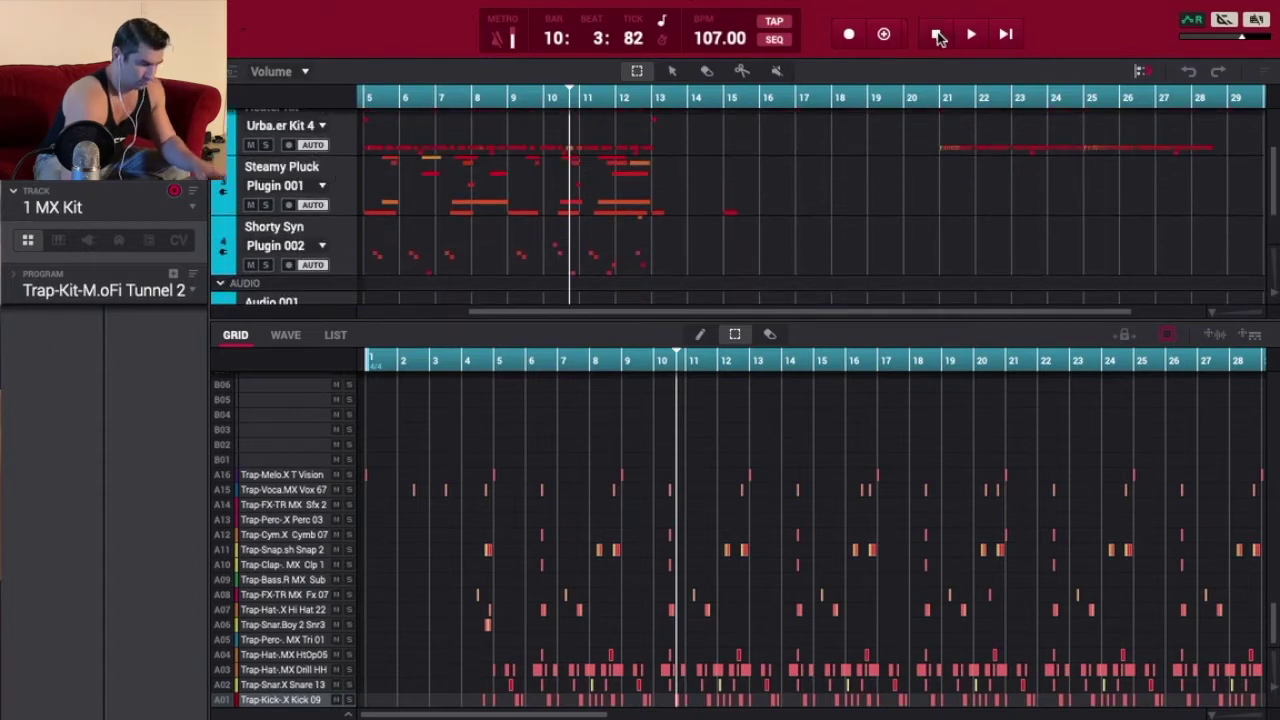
scroll(487, 193, up, 2)
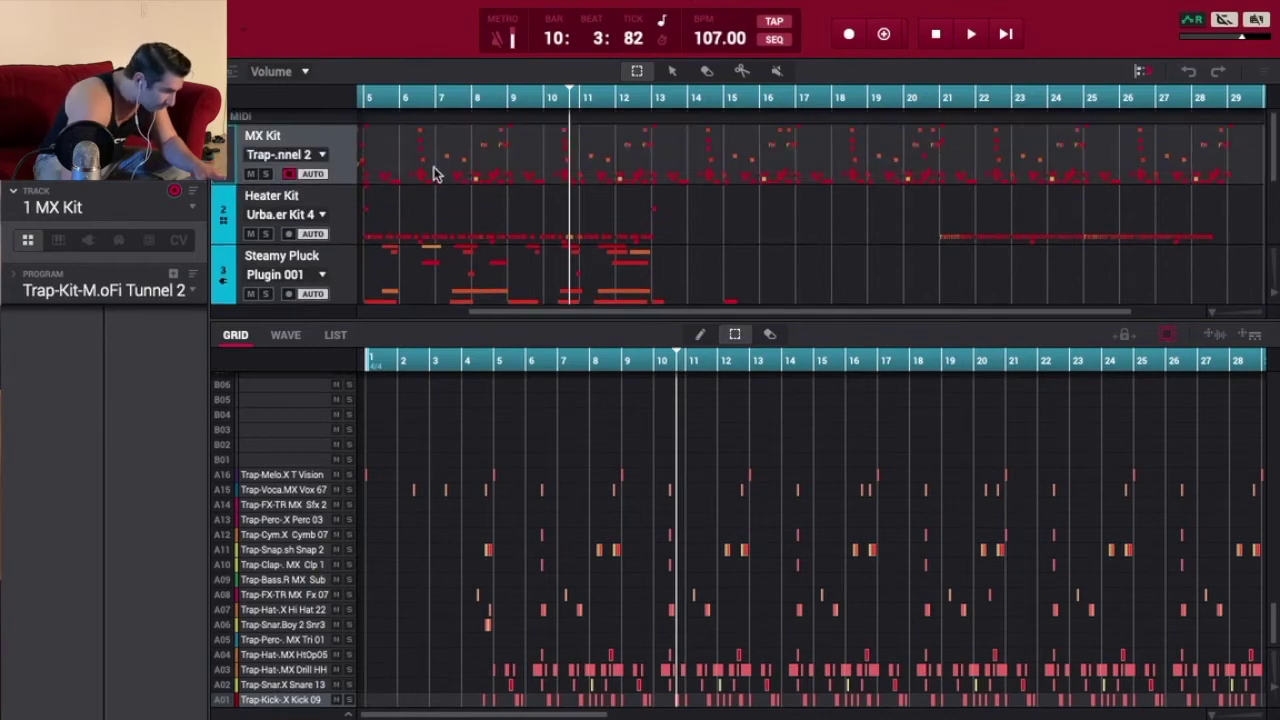
Open the program edit view, then the channel mixer, and look across its audio, program, return and master channels.
key(super+3)
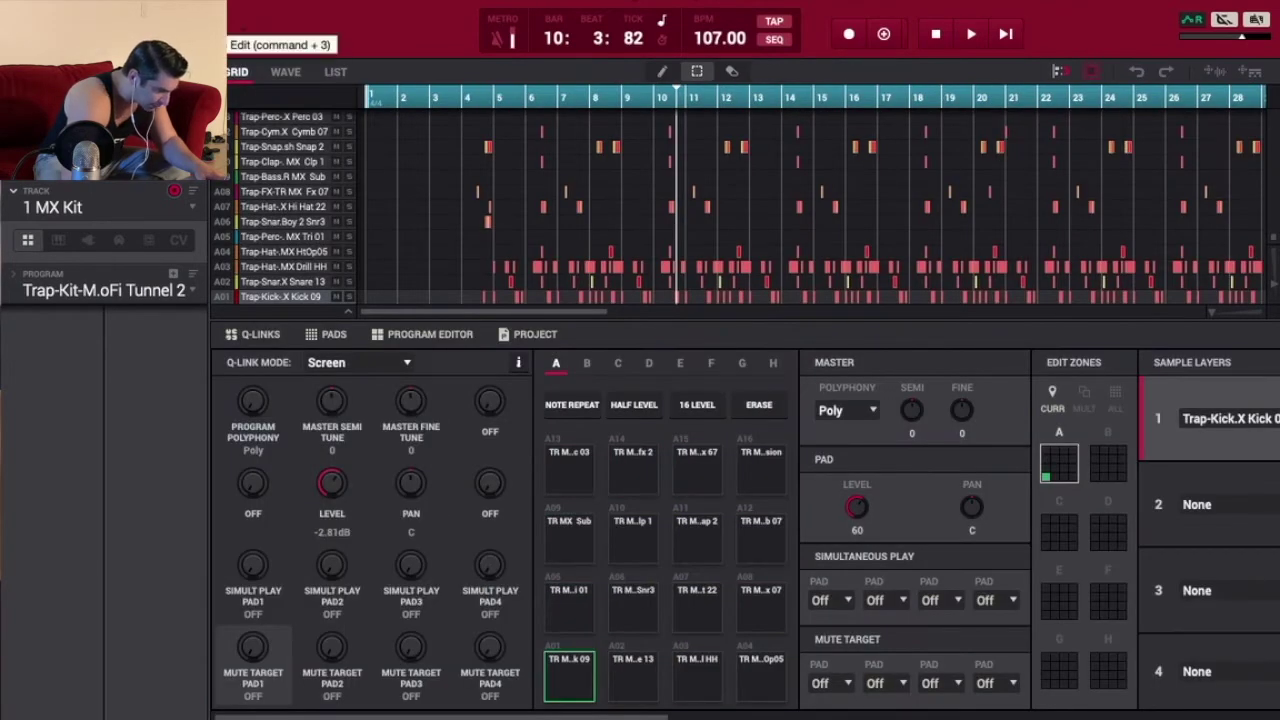
key(super+6)
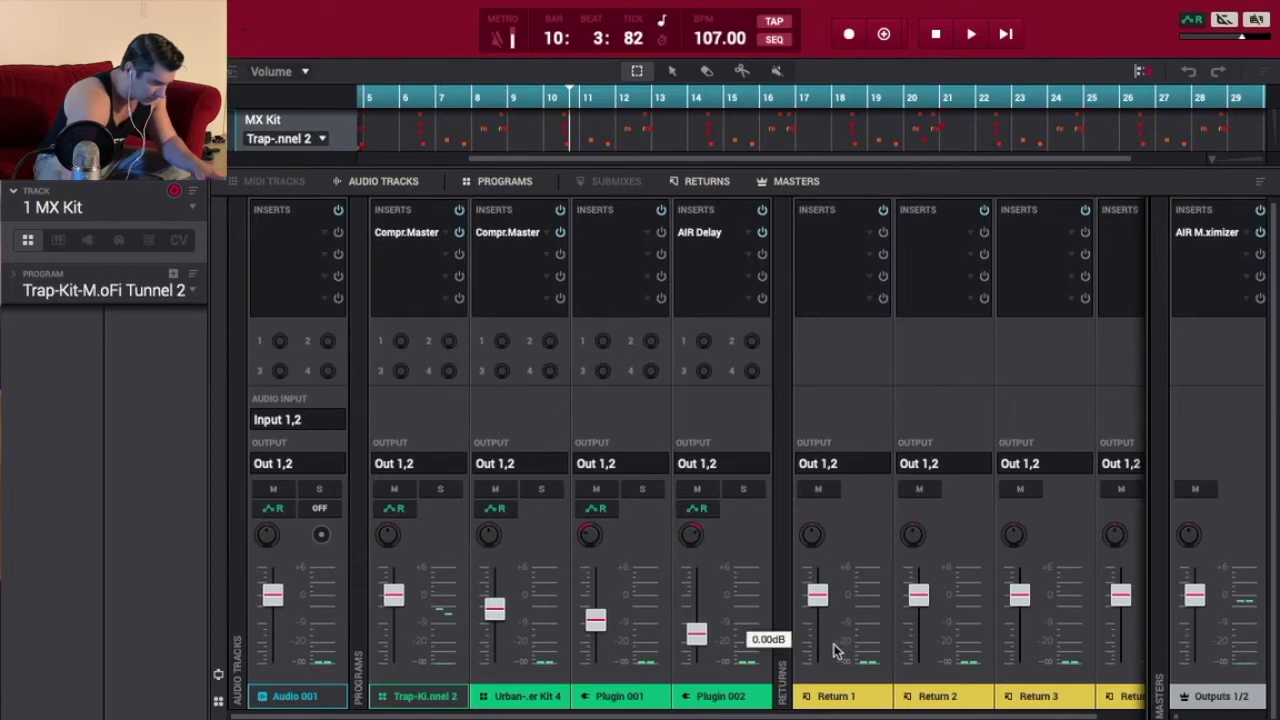
drag(775, 716, 843, 714)
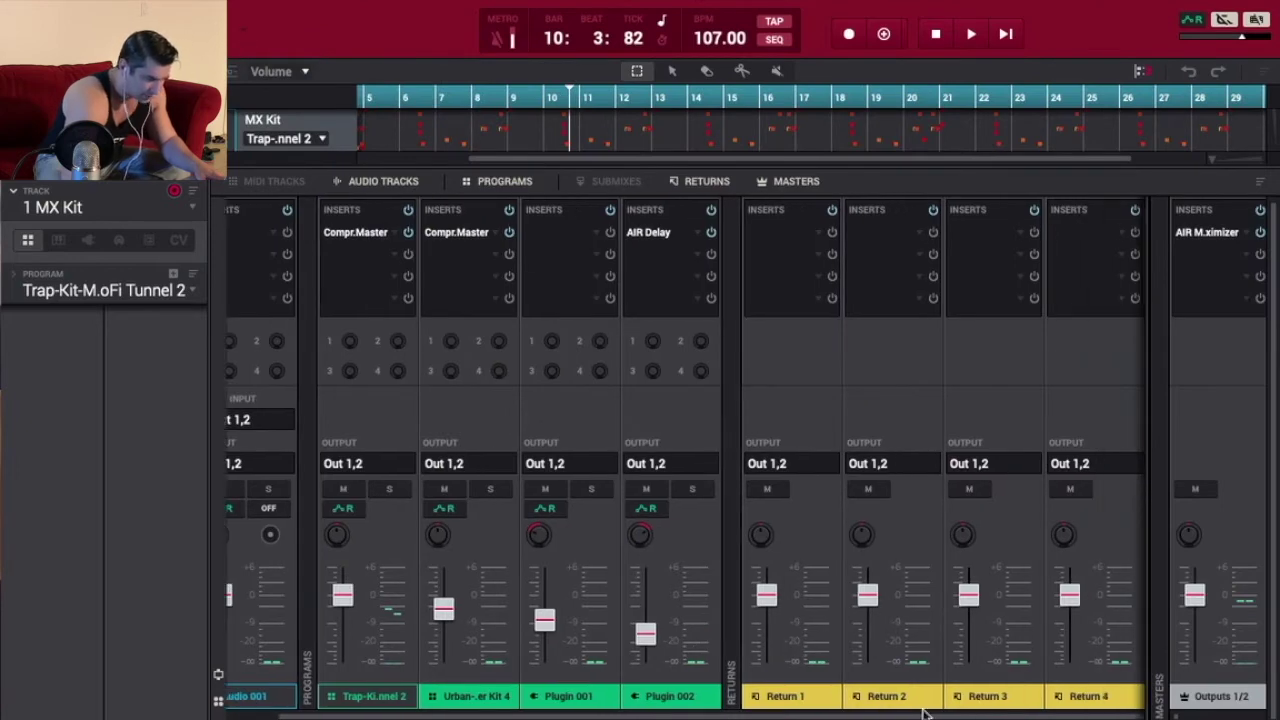
drag(953, 712, 334, 386)
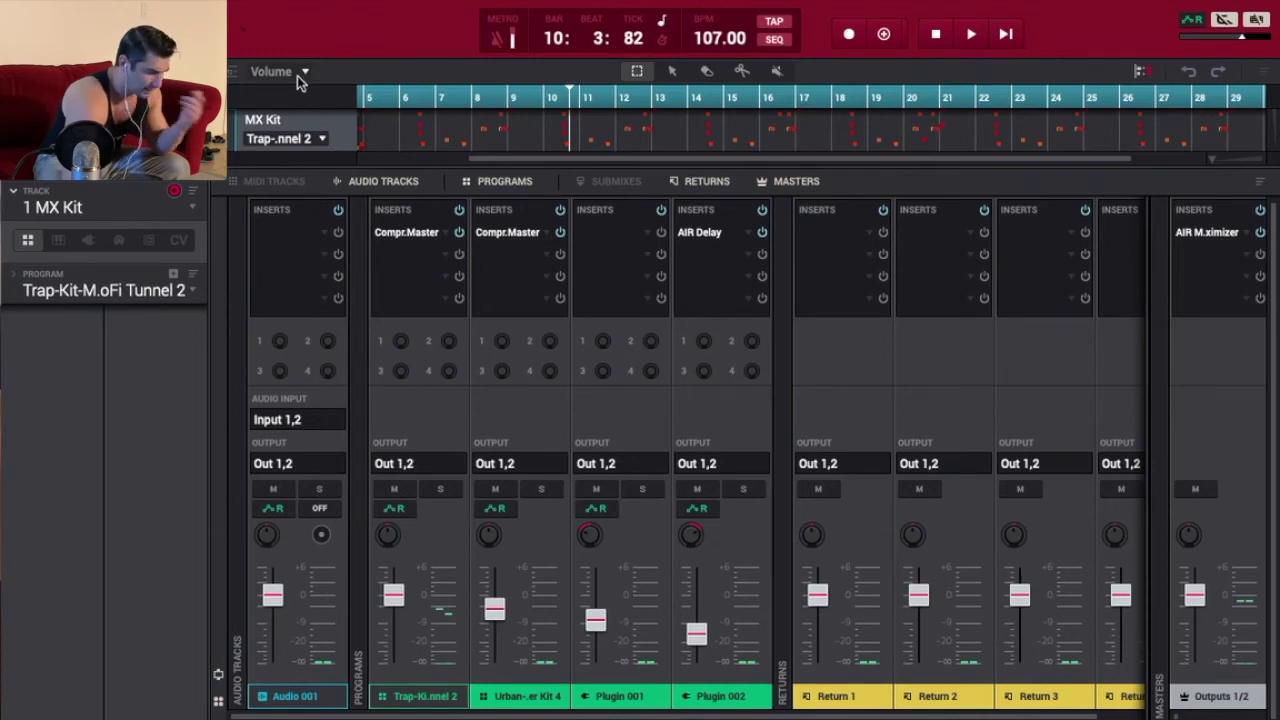
Compare the program edit, track and main views, and return to the main view with its pad perform and project sections.
key(super+1)
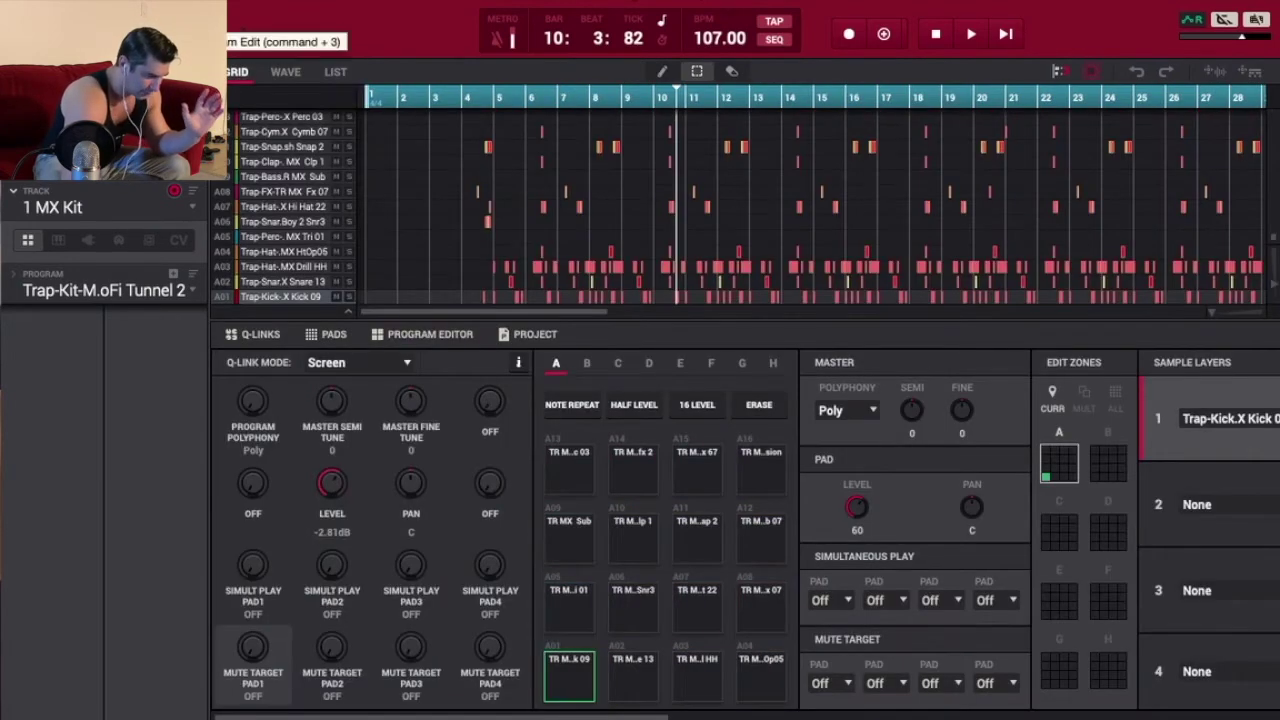
key(super+2)
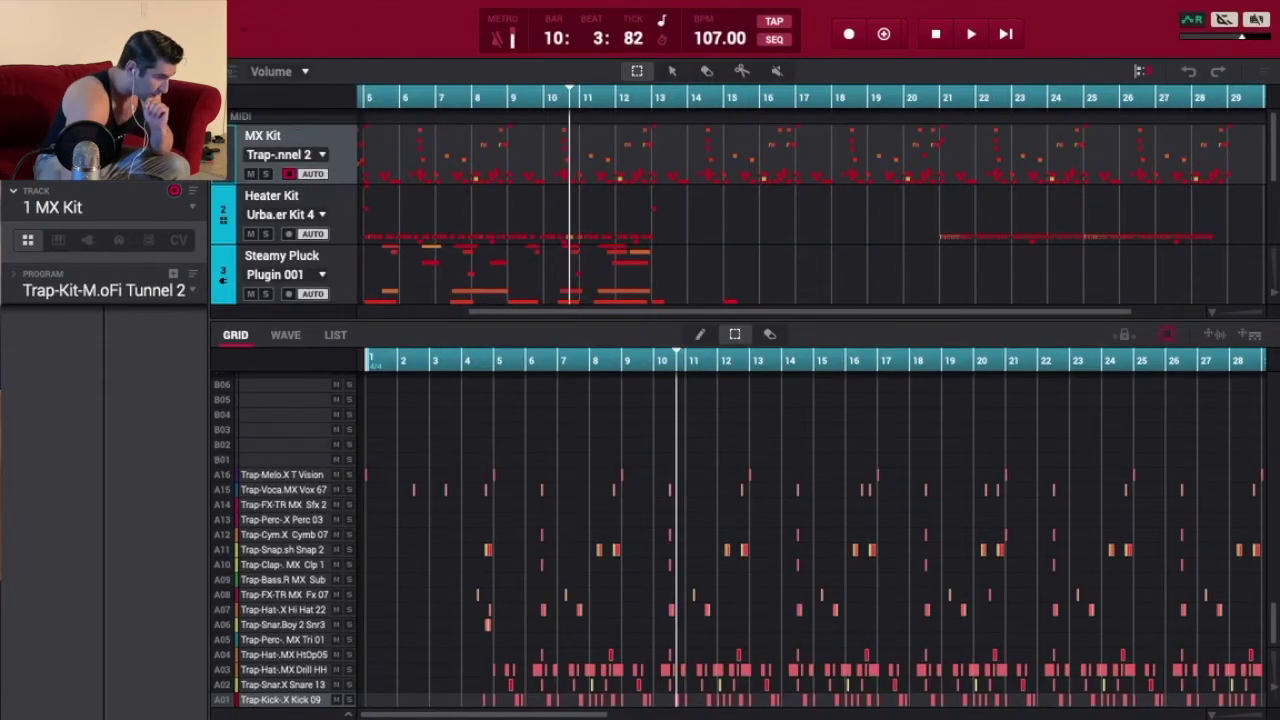
key(super+3)
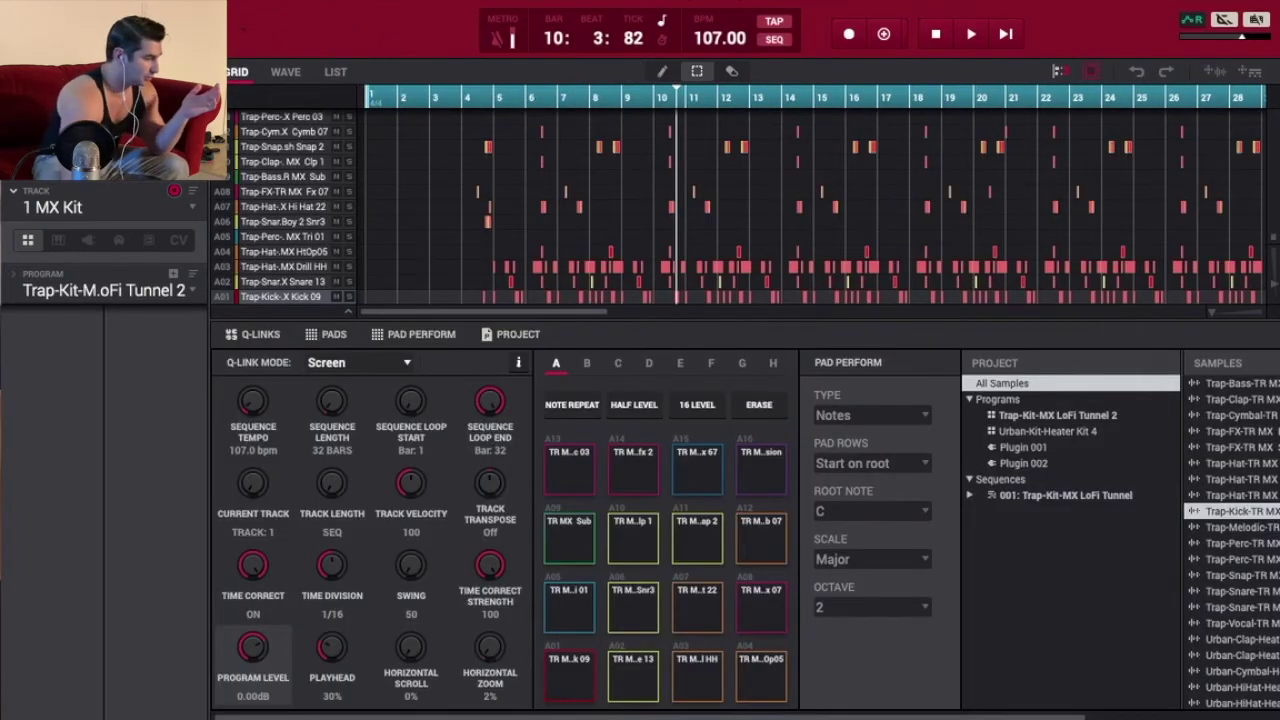
click(85, 11)
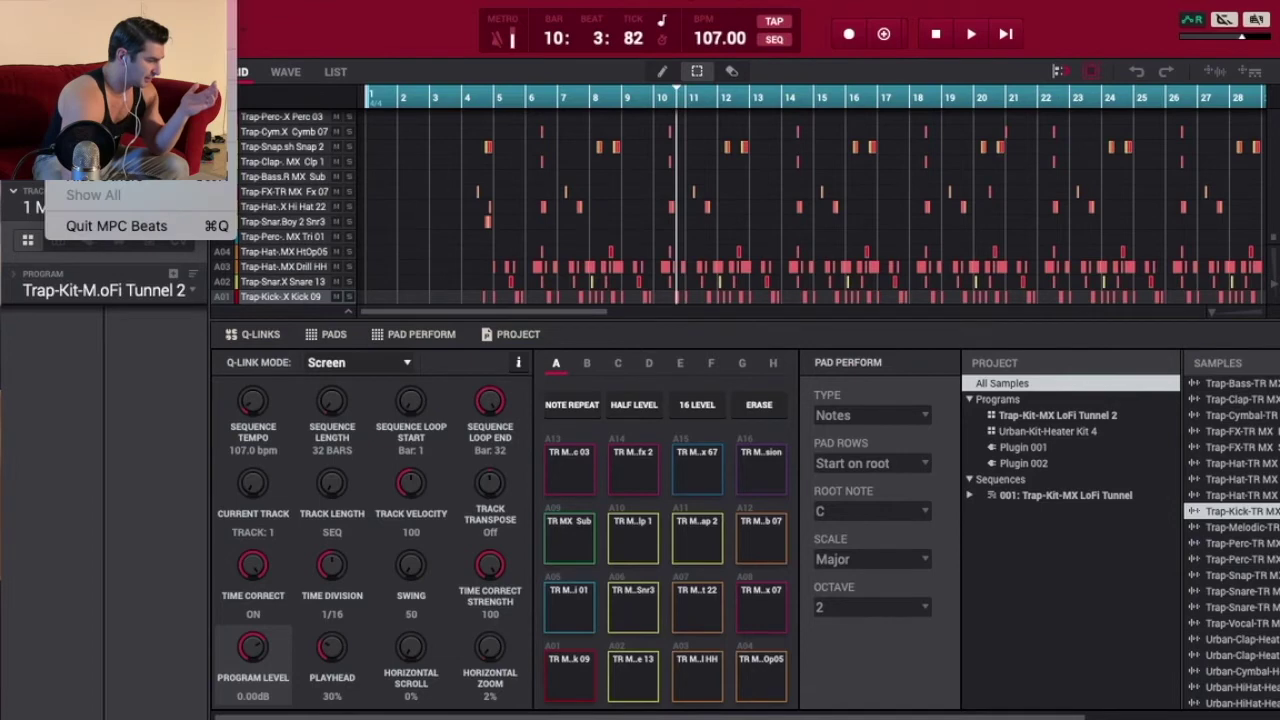
click(420, 13)
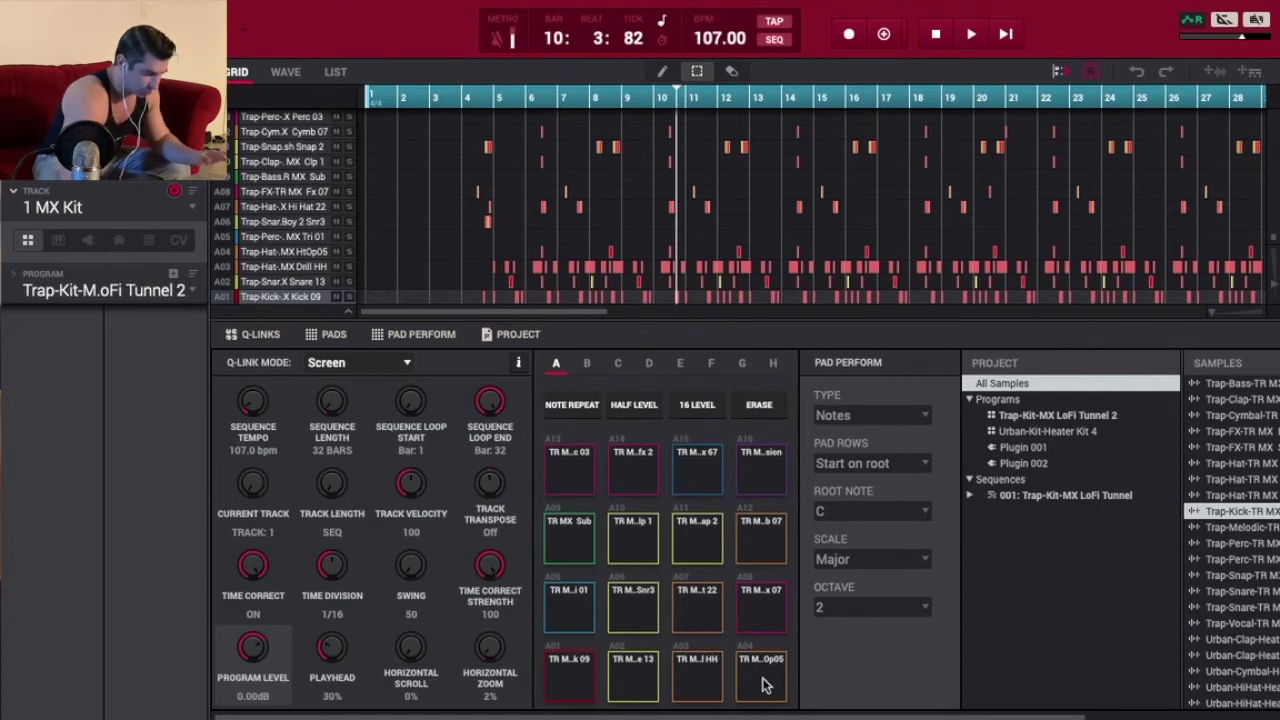
Audition the Trap kit sounds by playing through the pads of bank A.
click(697, 674)
click(633, 674)
click(569, 674)
click(569, 605)
click(633, 605)
click(697, 605)
click(750, 600)
click(761, 537)
click(697, 537)
click(633, 537)
click(569, 537)
click(569, 467)
click(633, 467)
click(697, 467)
click(750, 462)
click(560, 466)
click(563, 537)
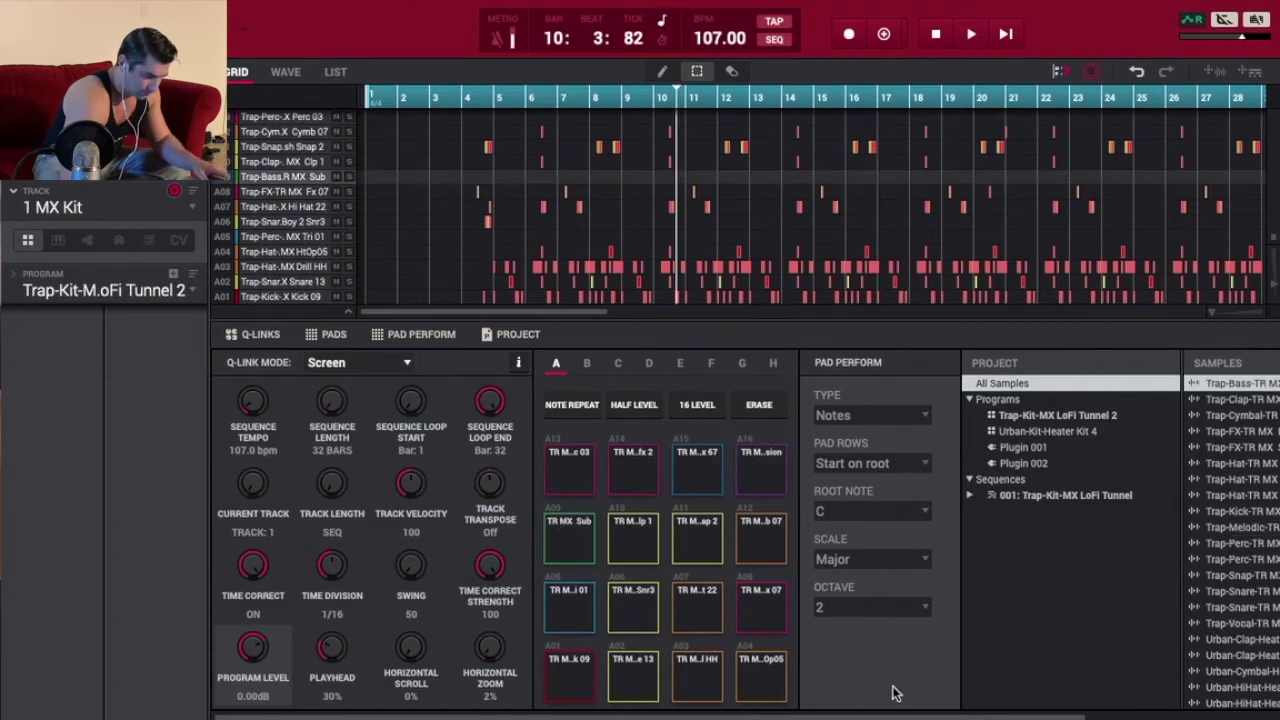
Look through the project's sample list and filter it to the Trap-Kit-MX LoFi Tunnel 2 program.
drag(951, 716, 1118, 716)
scroll(1106, 634, down, 3)
scroll(1118, 630, up, 3)
click(826, 400)
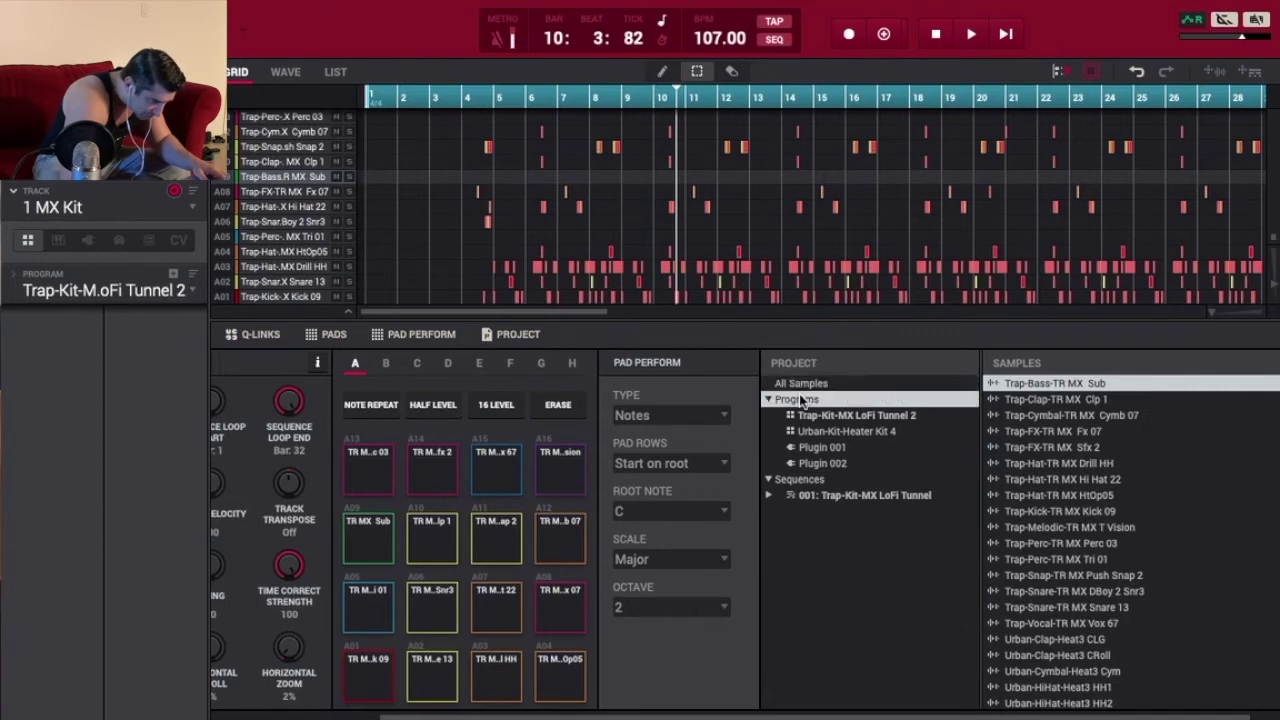
click(837, 419)
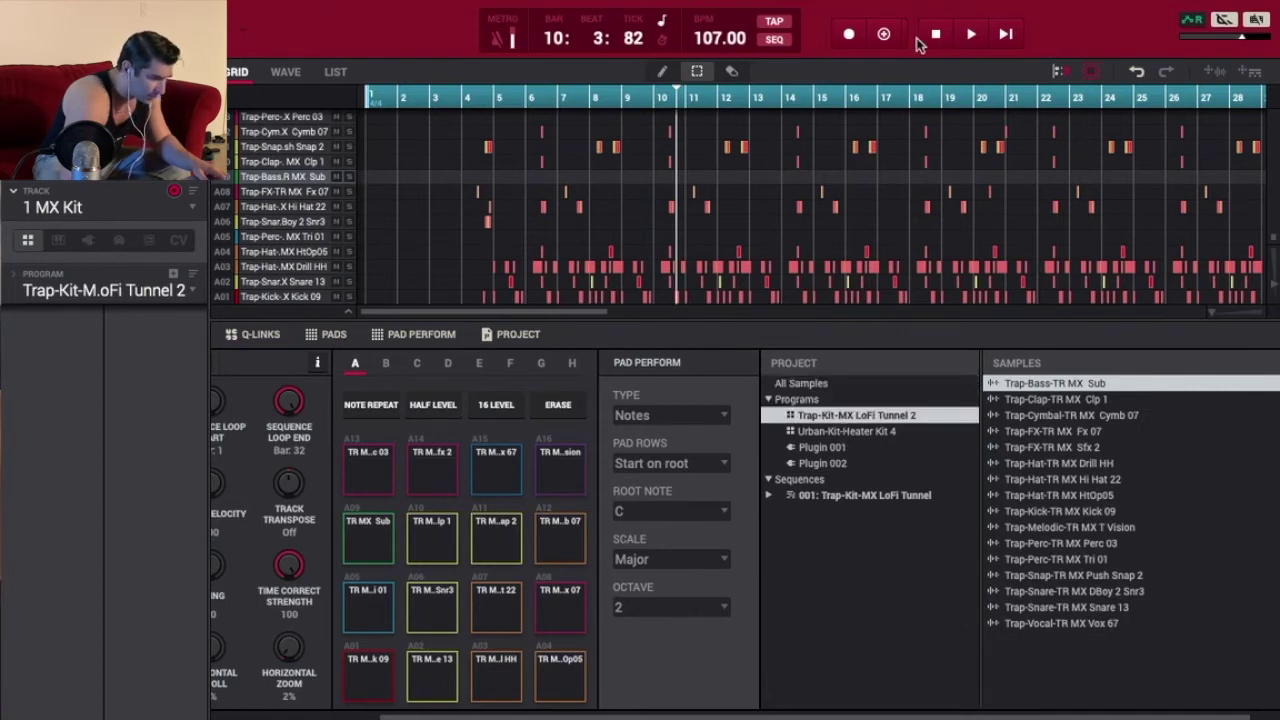
Start a new empty project without saving the changes to the Trap demo.
click(20, 14)
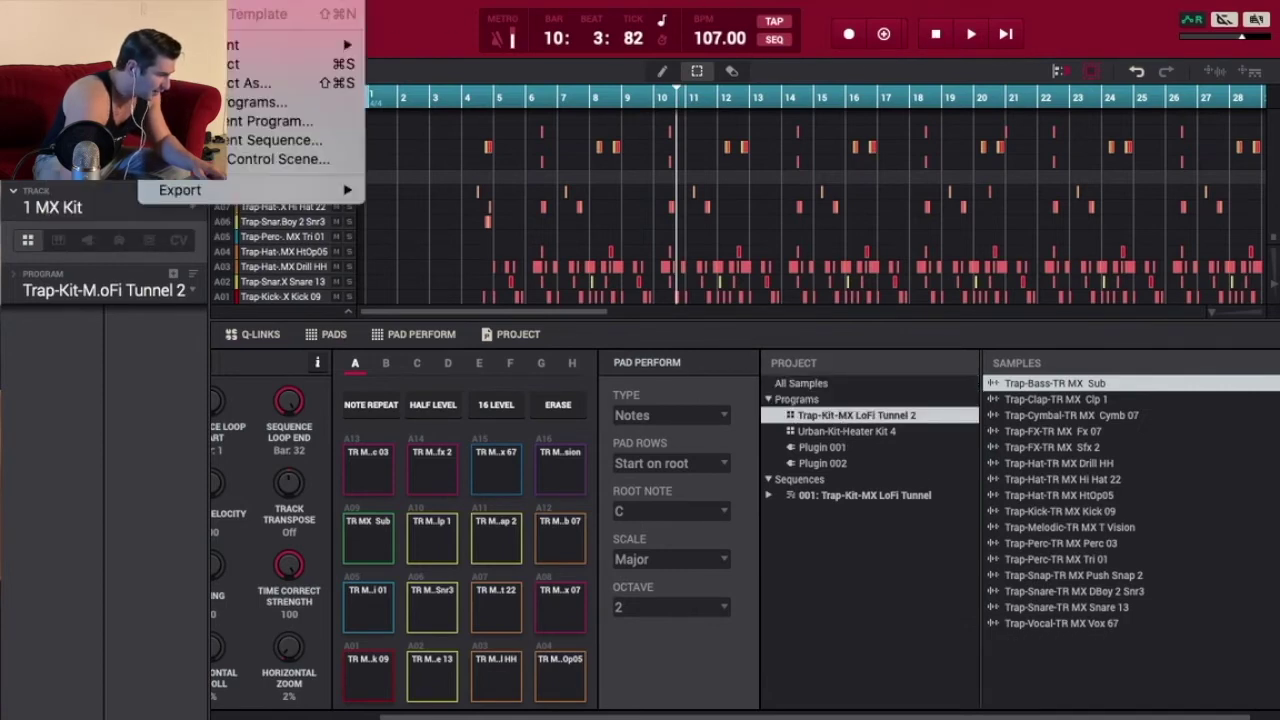
click(250, 40)
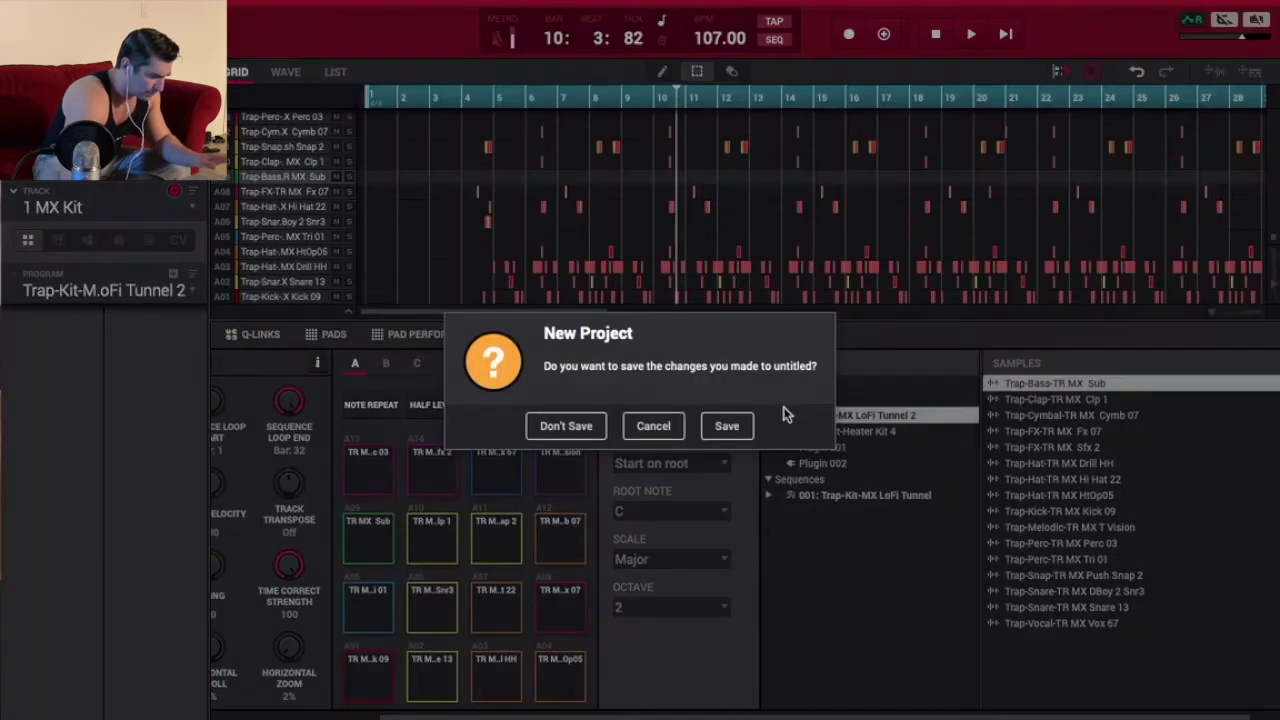
click(588, 432)
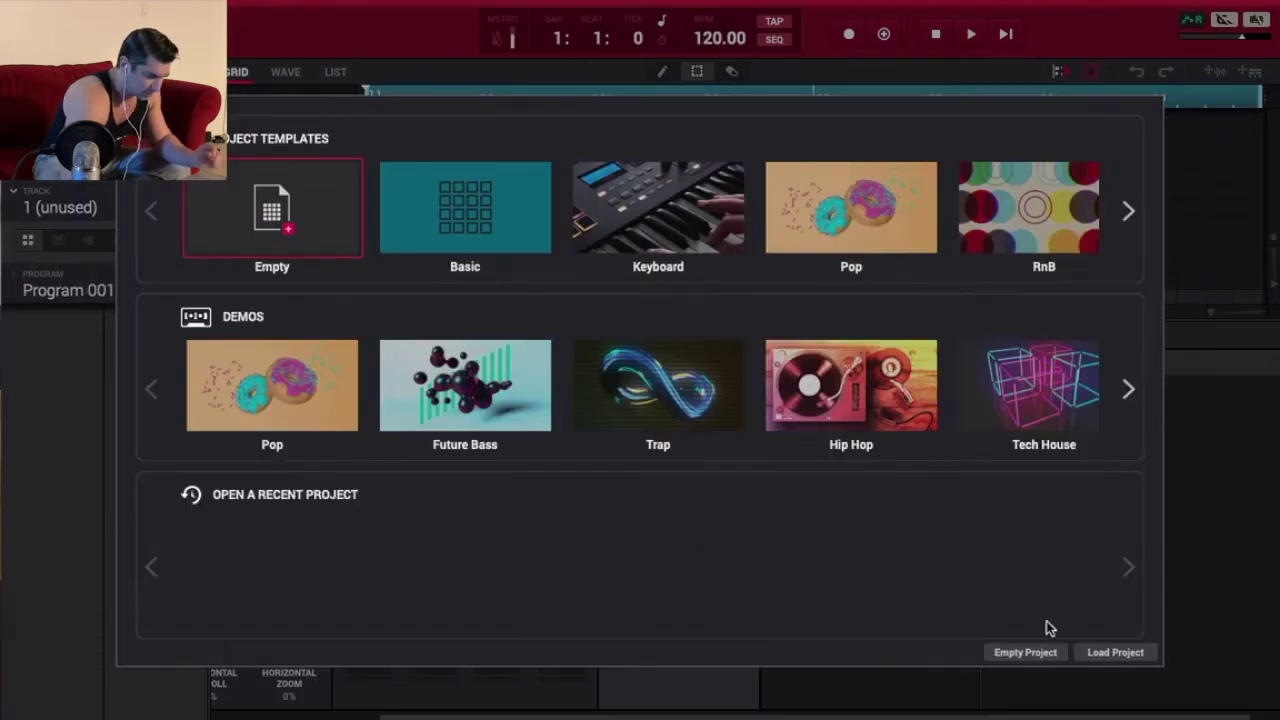
click(1025, 652)
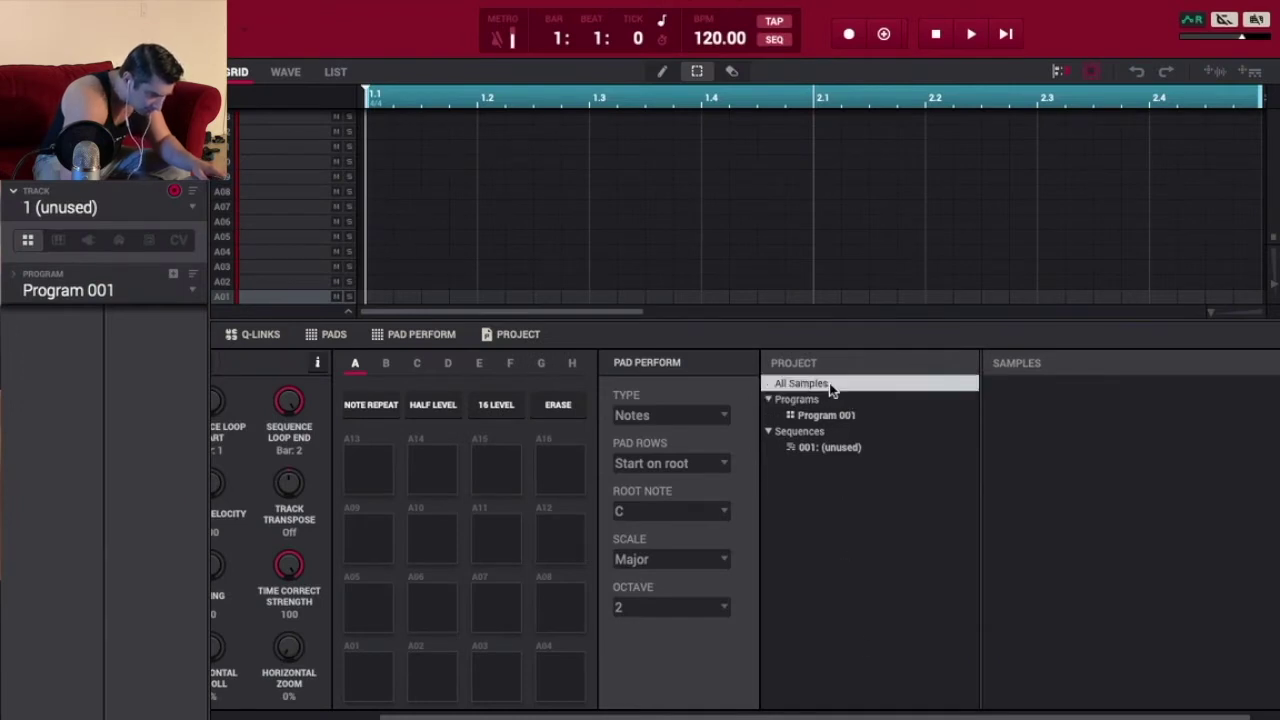
Inspect Program 001 and the first sequence of the empty project, then look over the available view options.
click(827, 415)
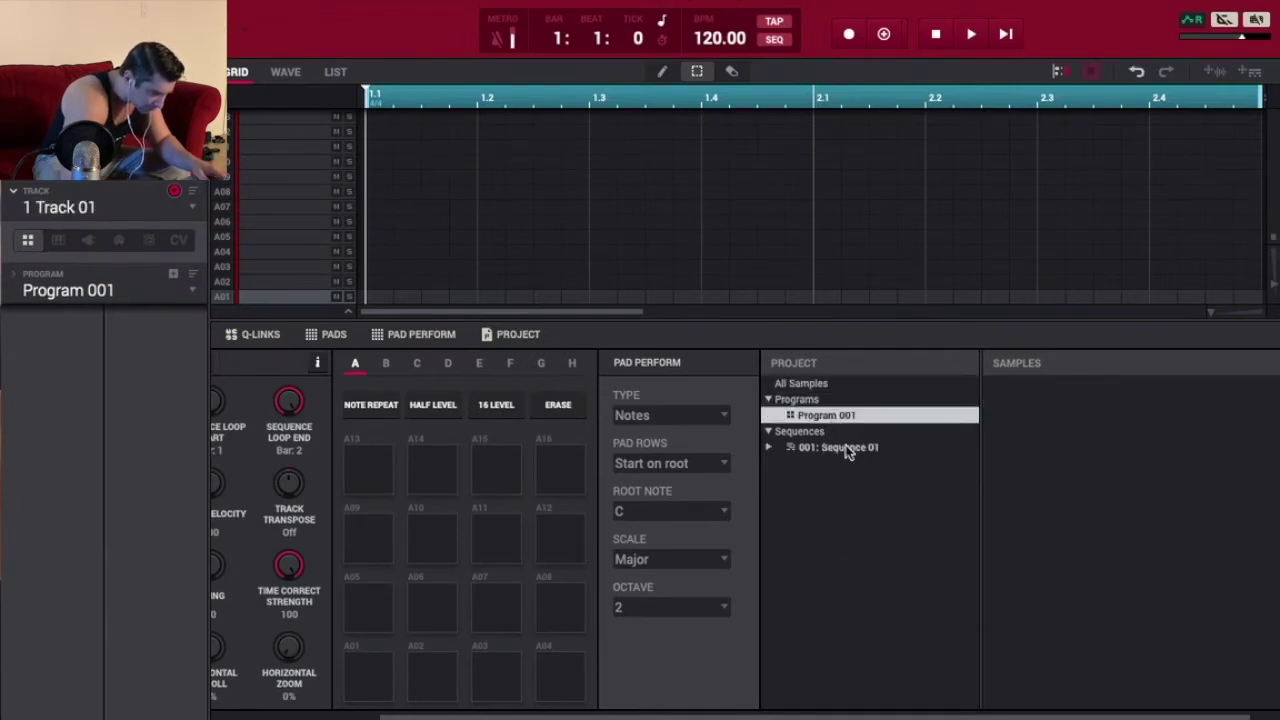
click(846, 448)
drag(800, 714, 630, 714)
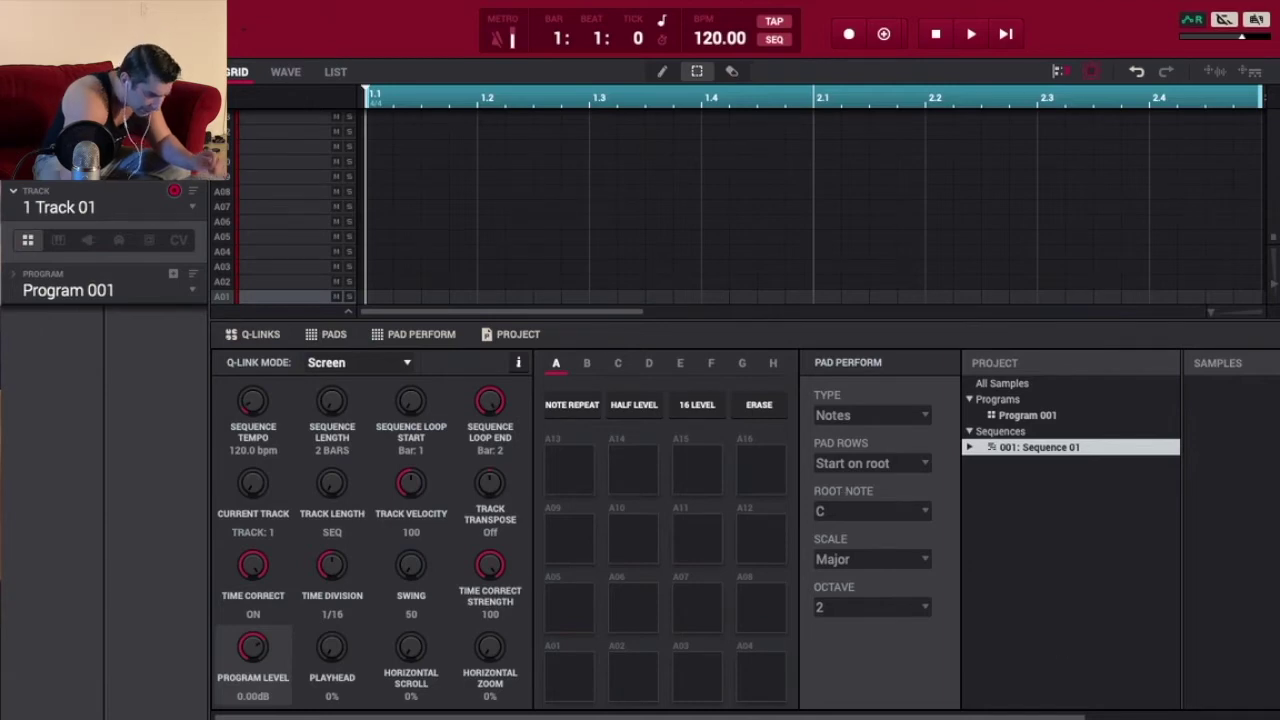
drag(1075, 714, 1275, 705)
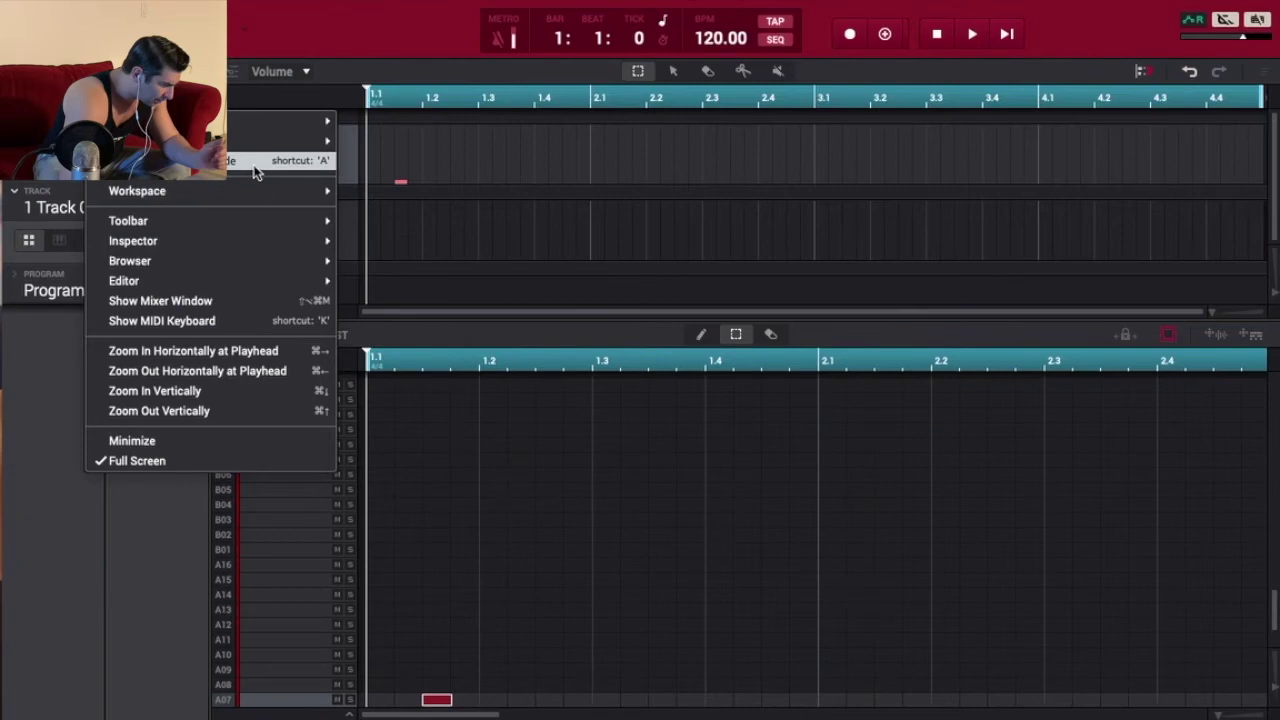
mouse_move(260, 124)
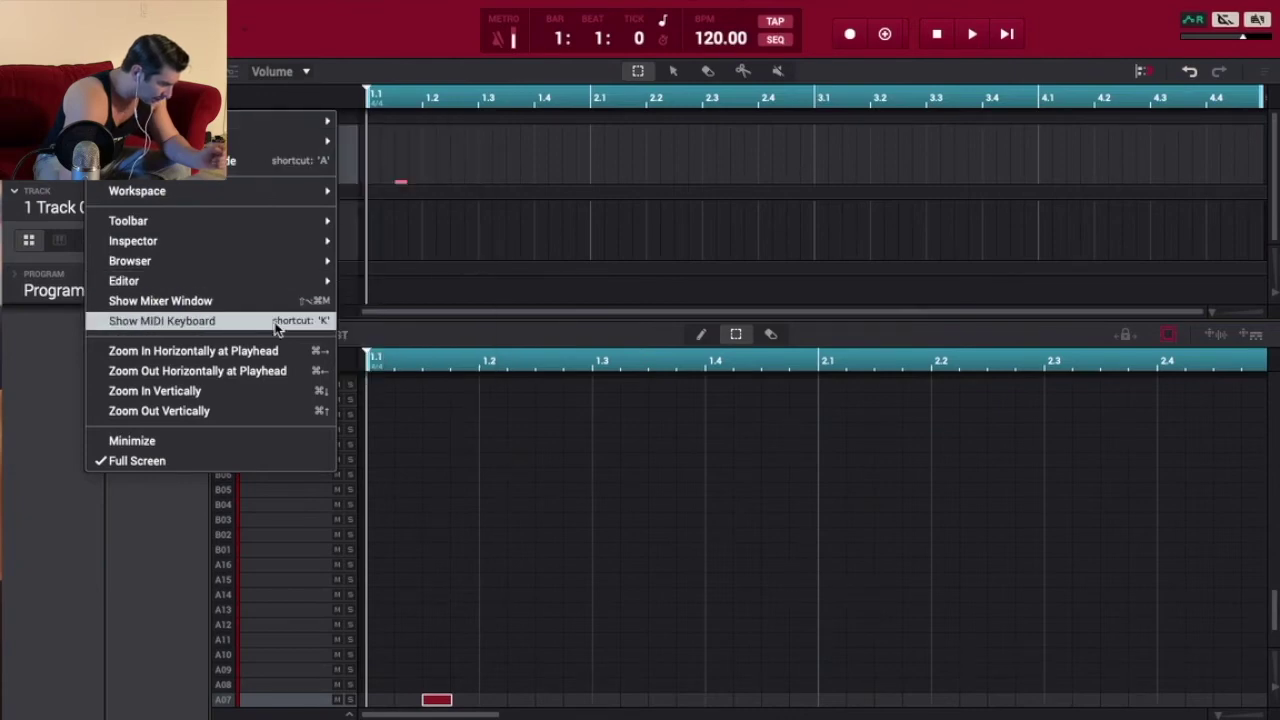
click(60, 405)
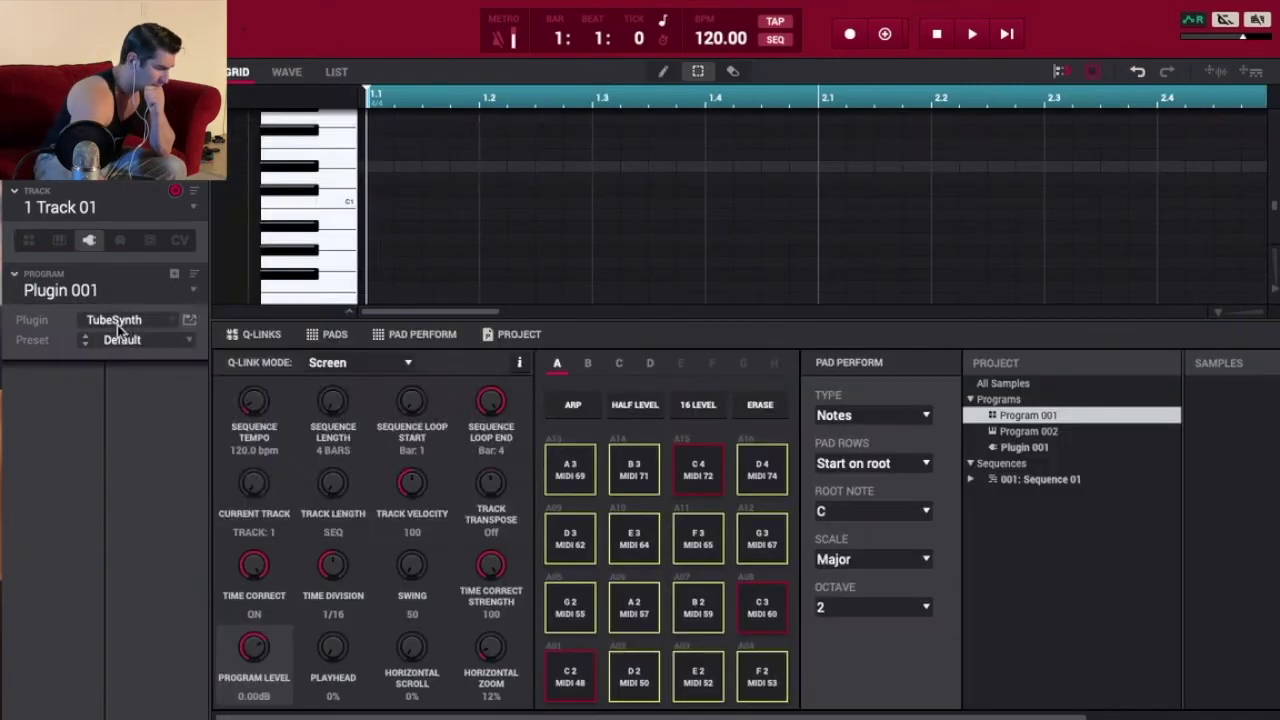
Load the Electric plugin into Plugin 001 and choose the Wurli Pad preset.
click(117, 324)
double_click(204, 222)
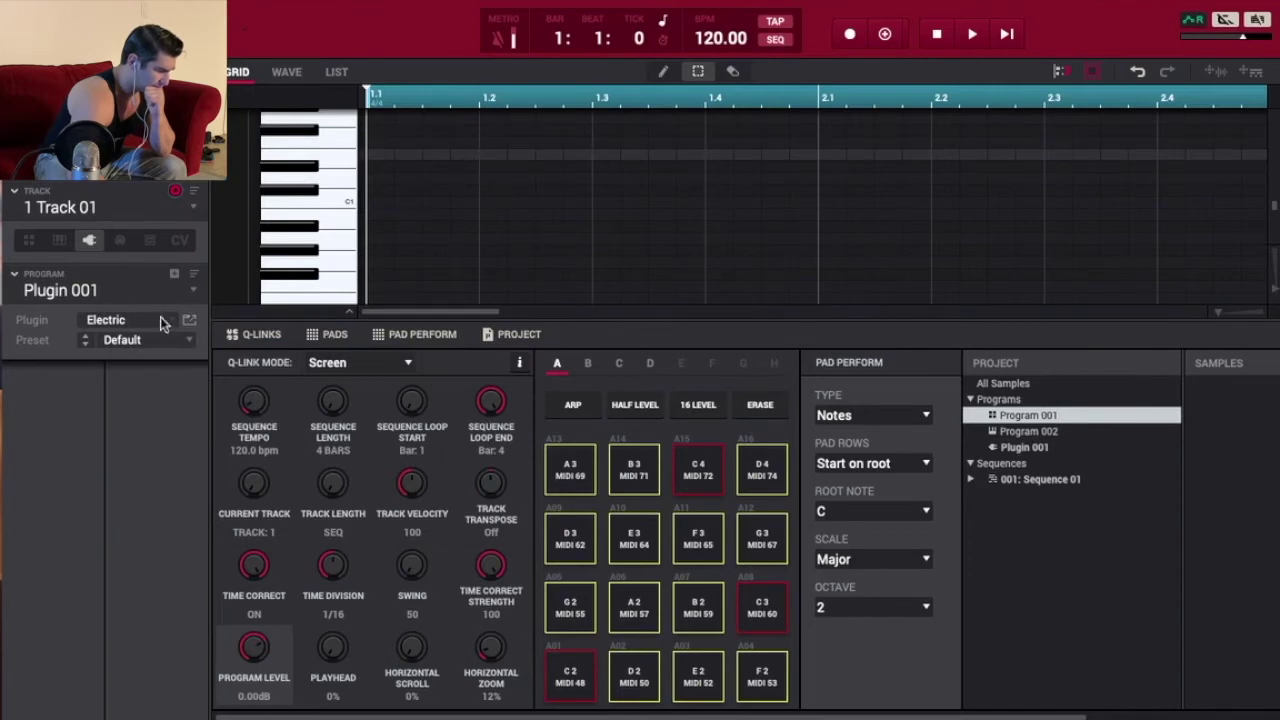
click(118, 341)
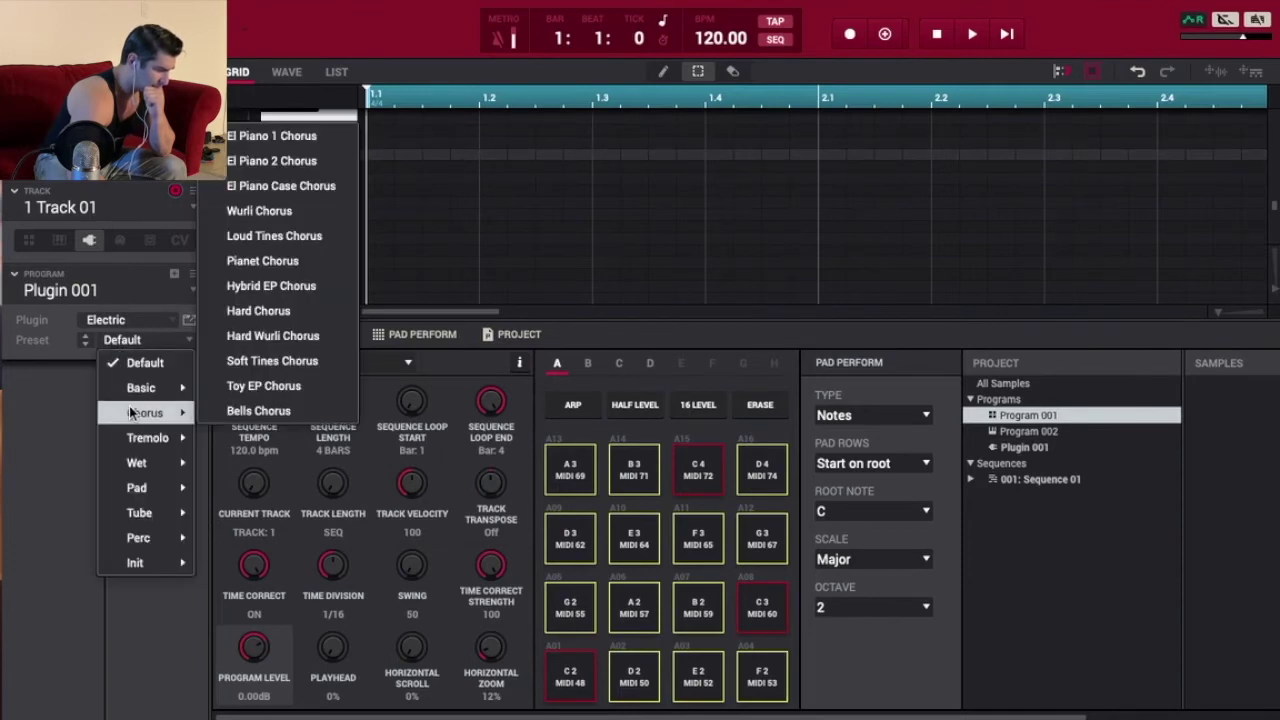
mouse_move(148, 443)
mouse_move(149, 492)
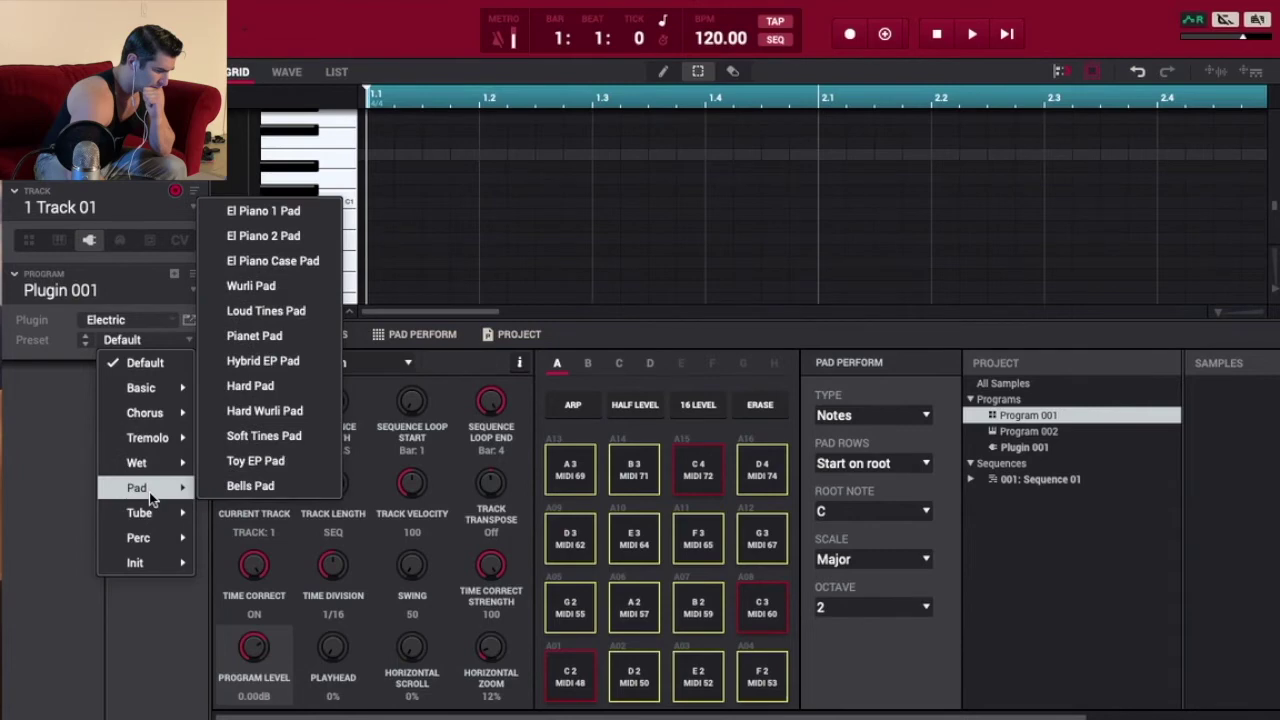
click(256, 289)
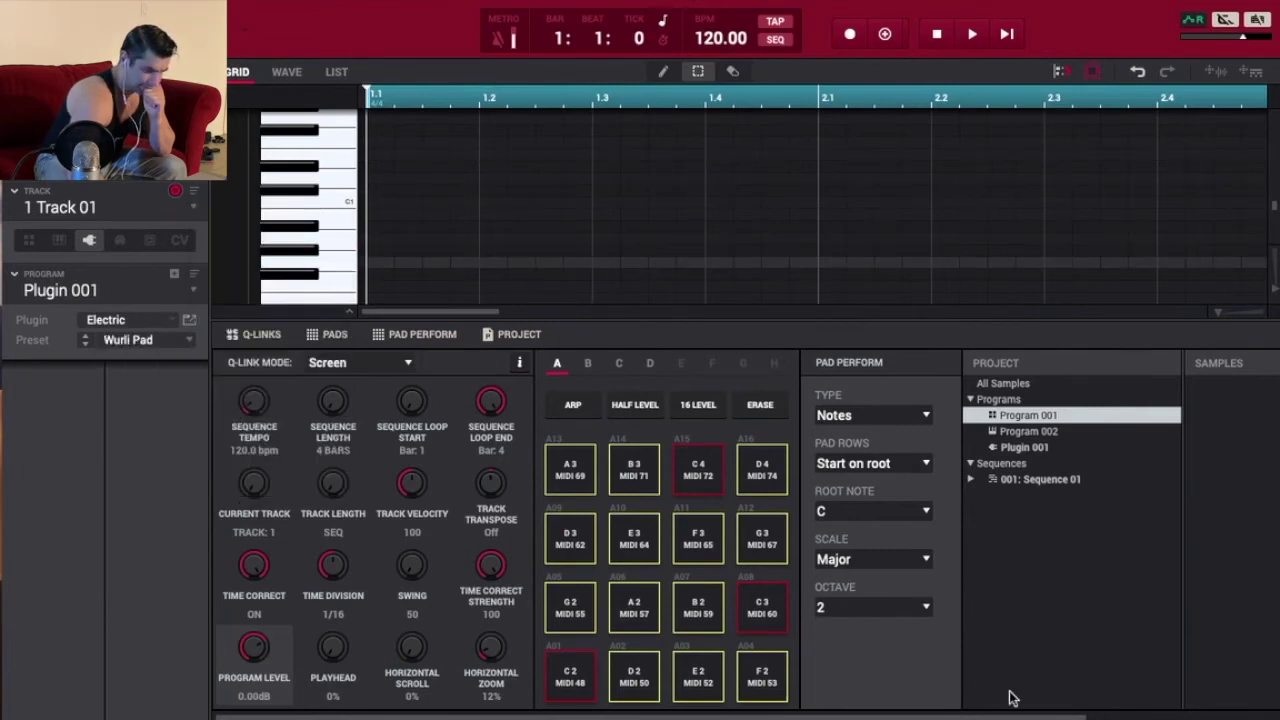
Audition the Wurli Pad preset on the piano keys around C2.
scroll(1046, 714, right, 3)
scroll(1046, 714, left, 3)
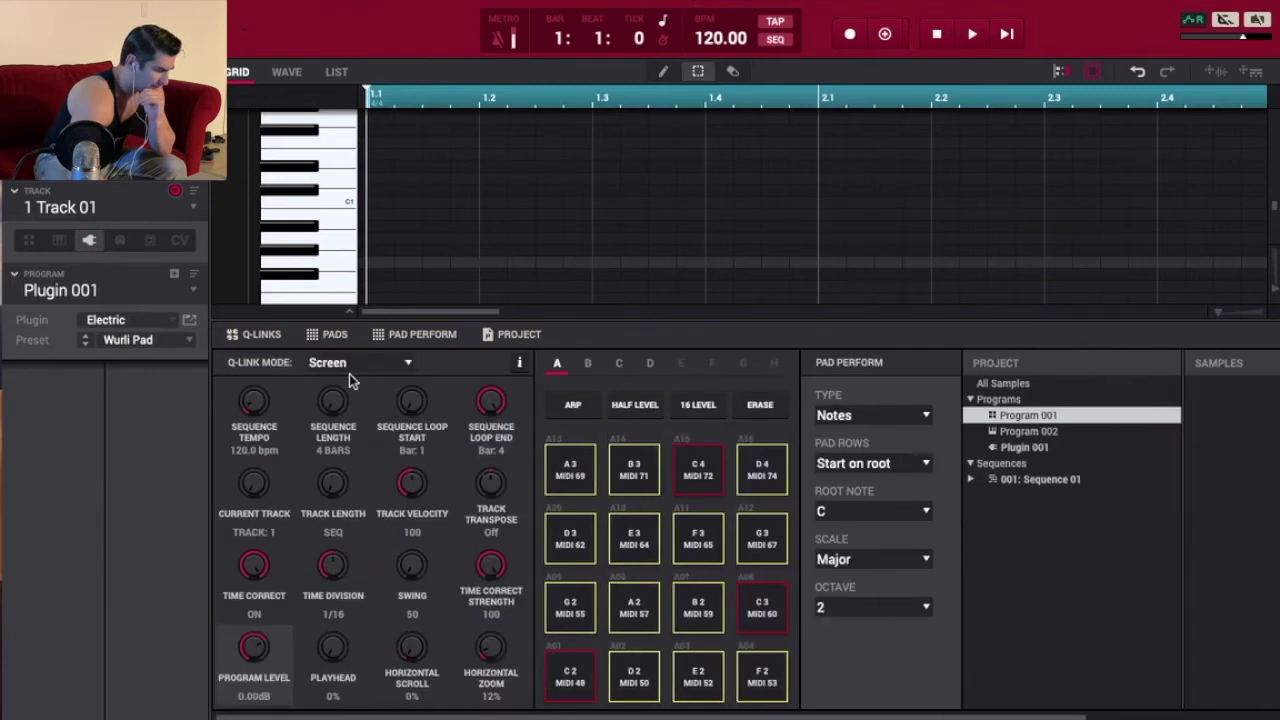
scroll(305, 230, up, 5)
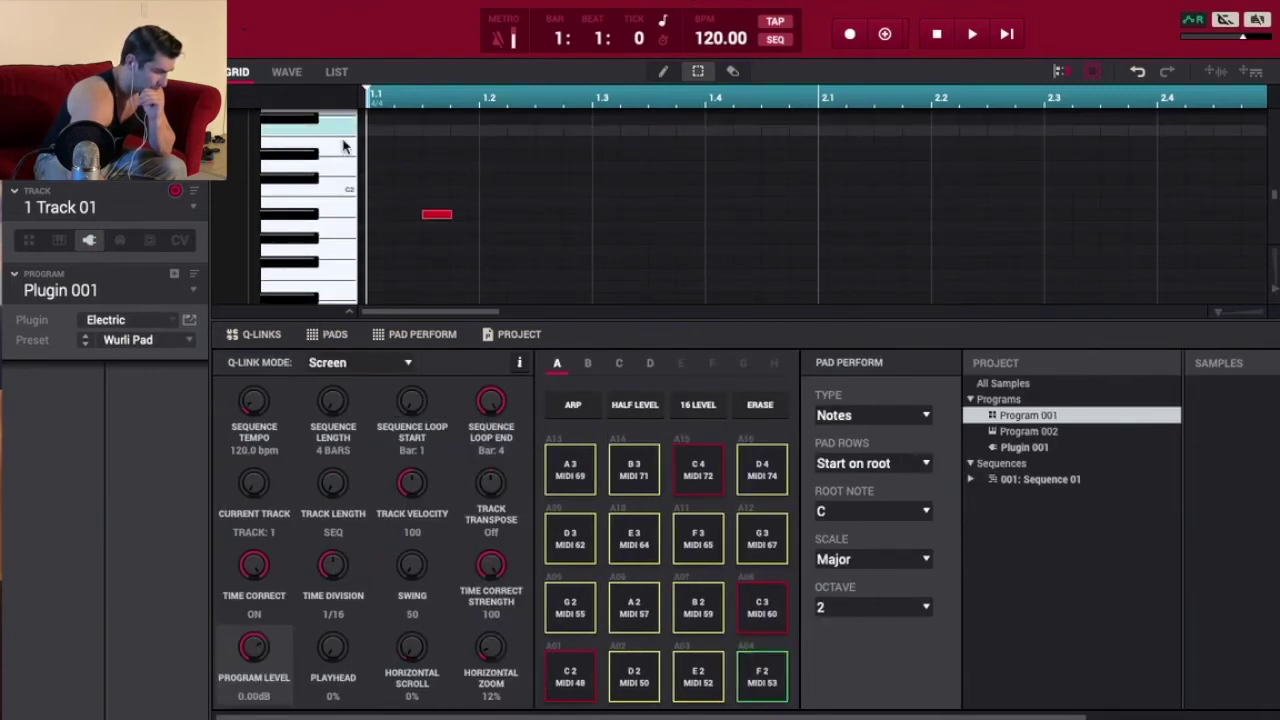
Replace the Plugin 001 instrument with Bassline and choose the All Drive preset from the Fuzz group.
click(100, 322)
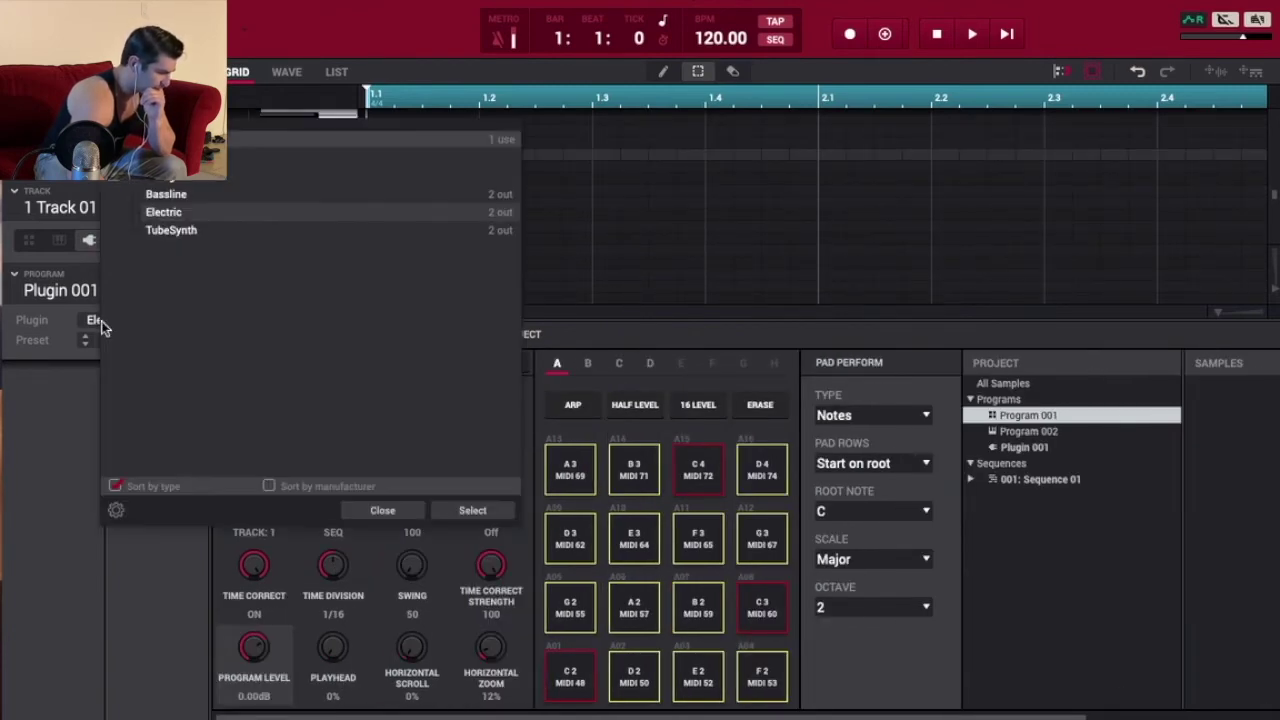
click(178, 194)
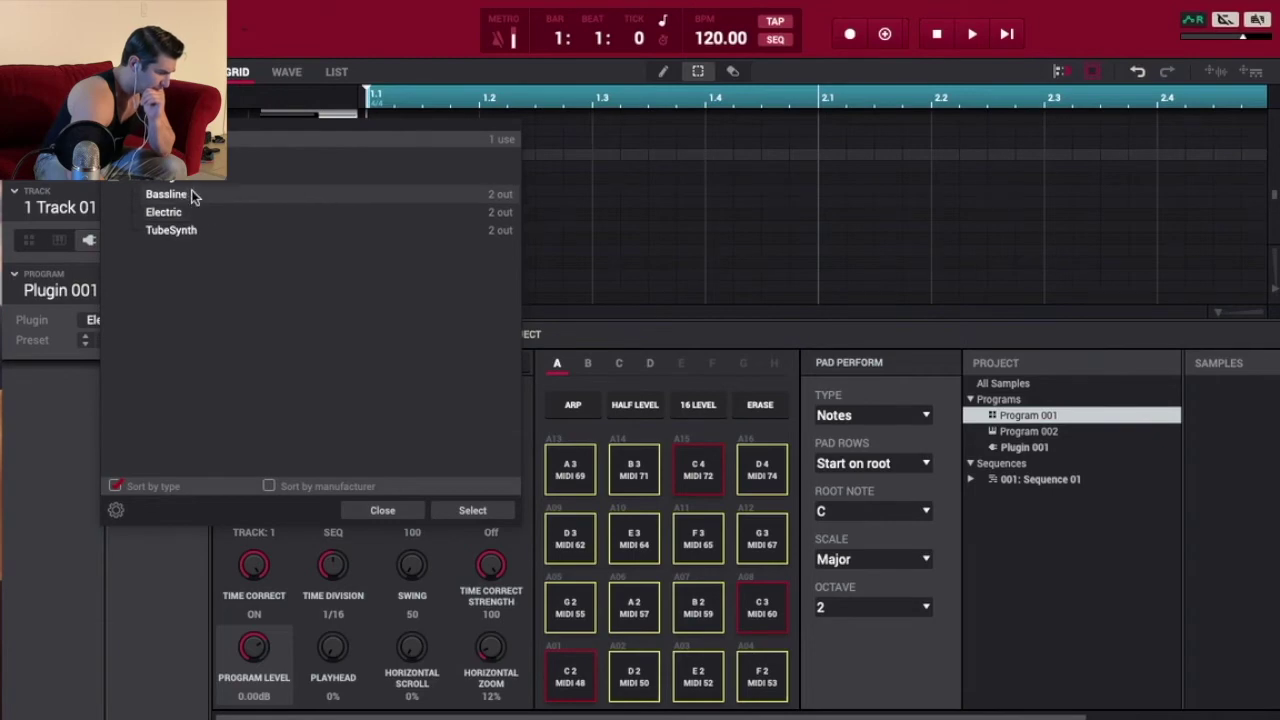
double_click(193, 197)
click(136, 345)
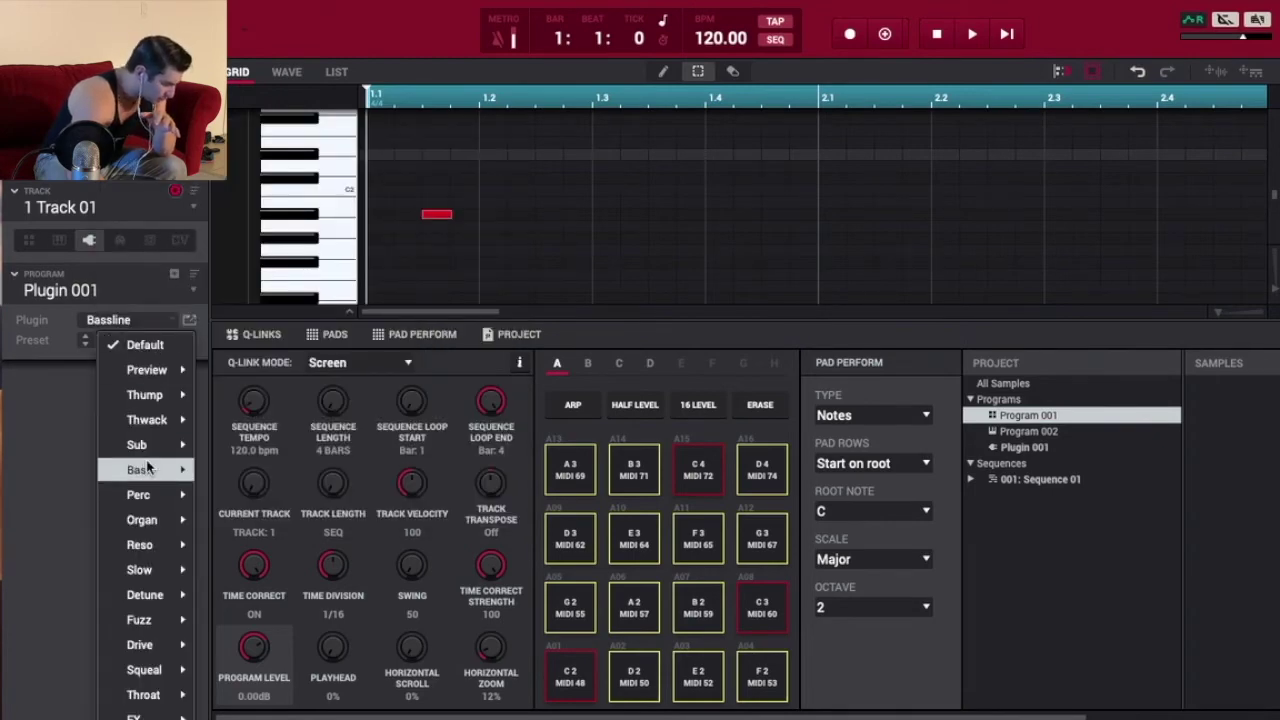
mouse_move(145, 619)
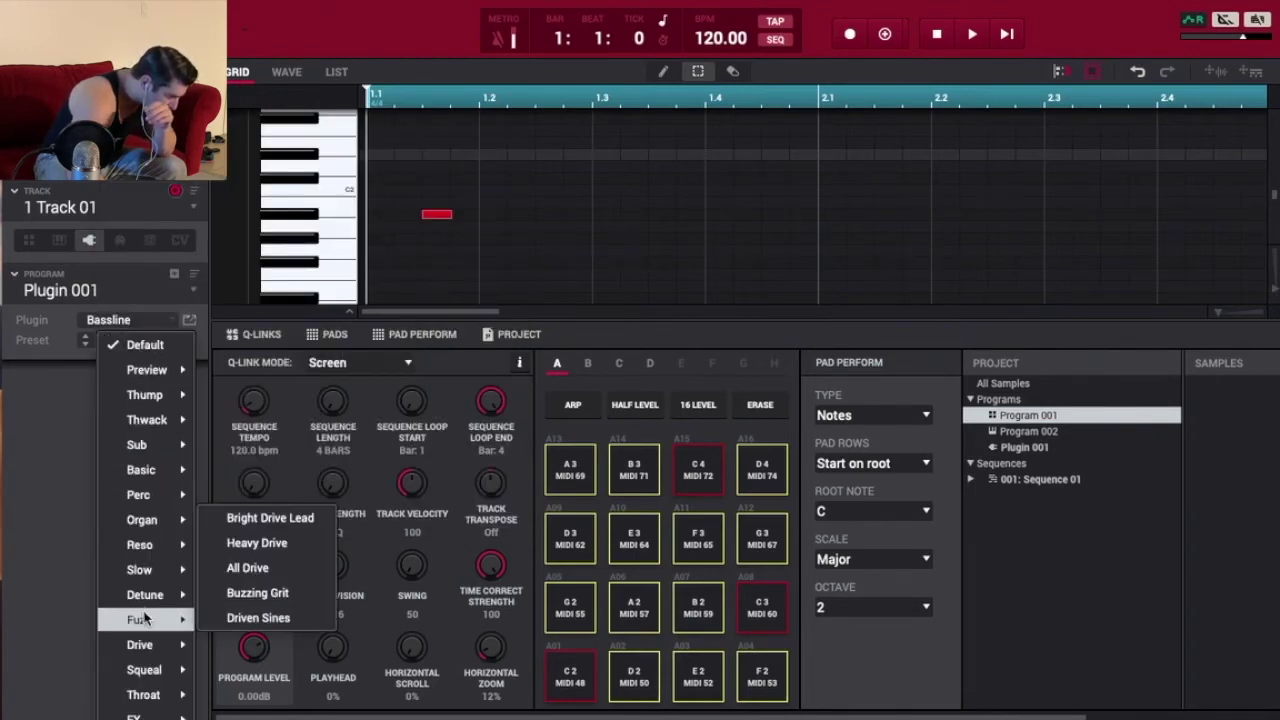
click(247, 567)
Audition the All Drive preset on several piano keys, including the lower octaves.
click(343, 222)
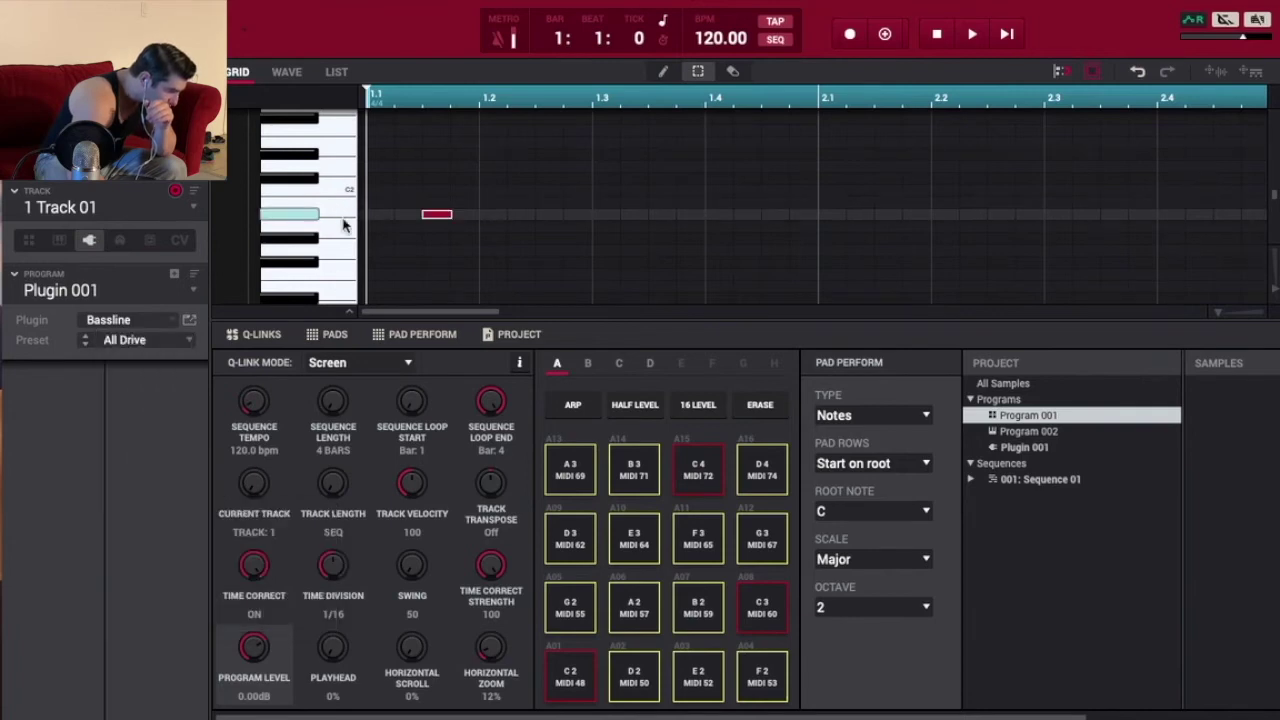
click(345, 163)
scroll(345, 200, down, 1)
click(345, 248)
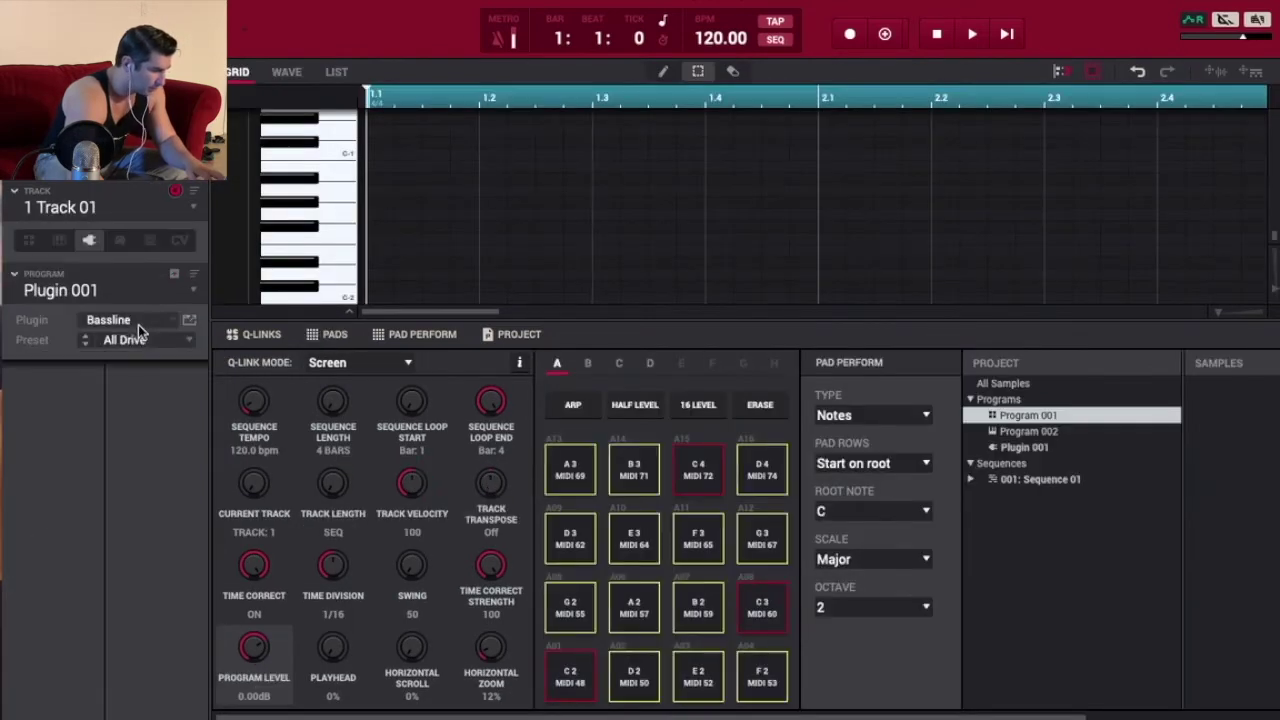
Browse the project templates and load the House template as a new project.
click(160, 318)
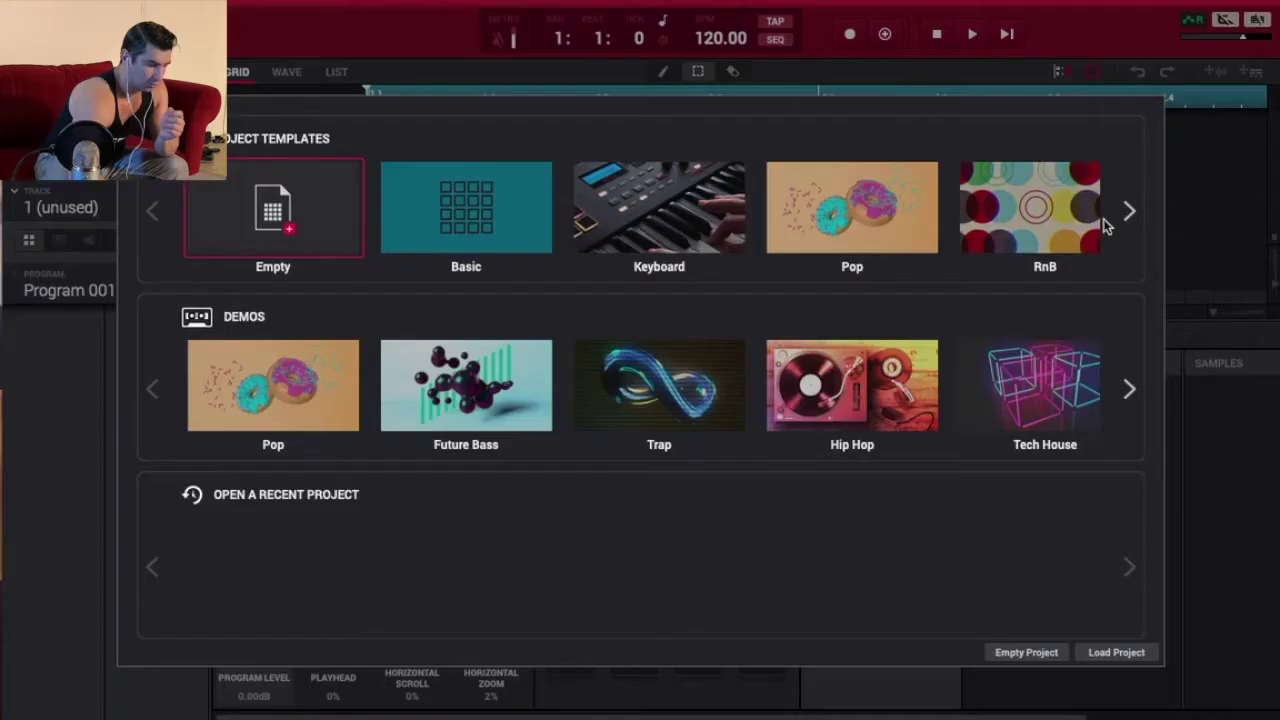
click(1128, 213)
click(1128, 213)
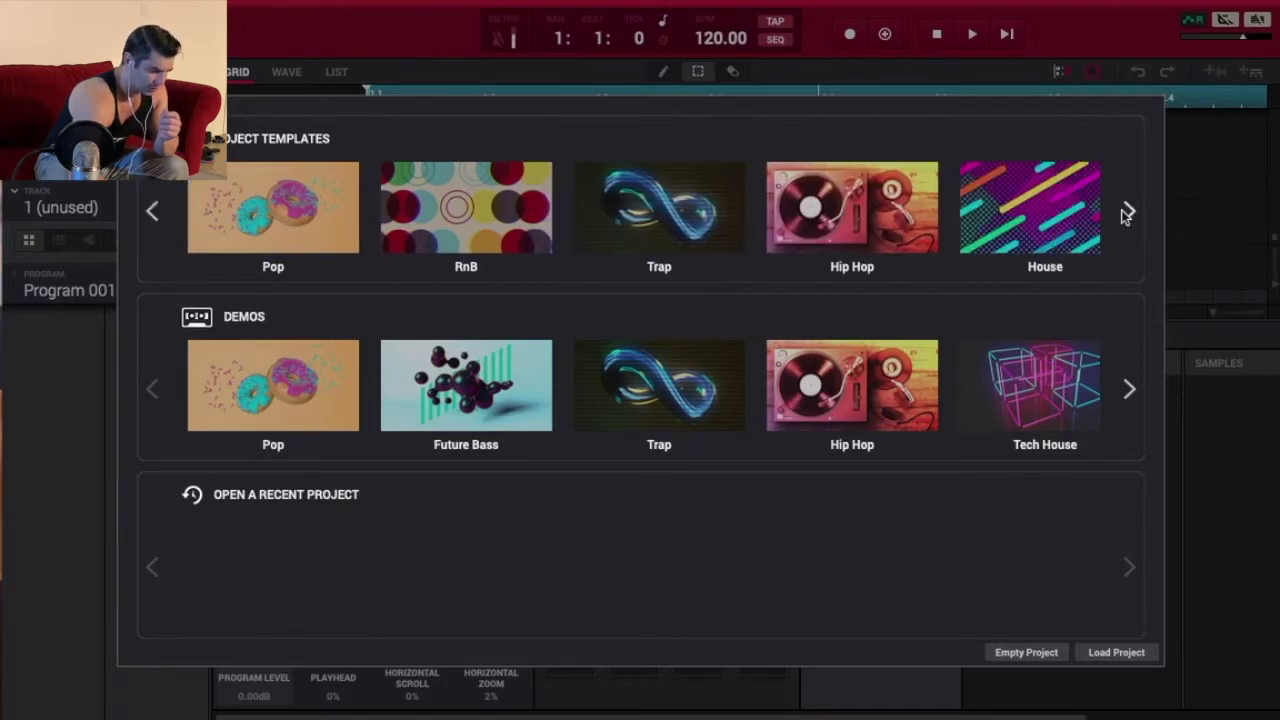
click(1127, 213)
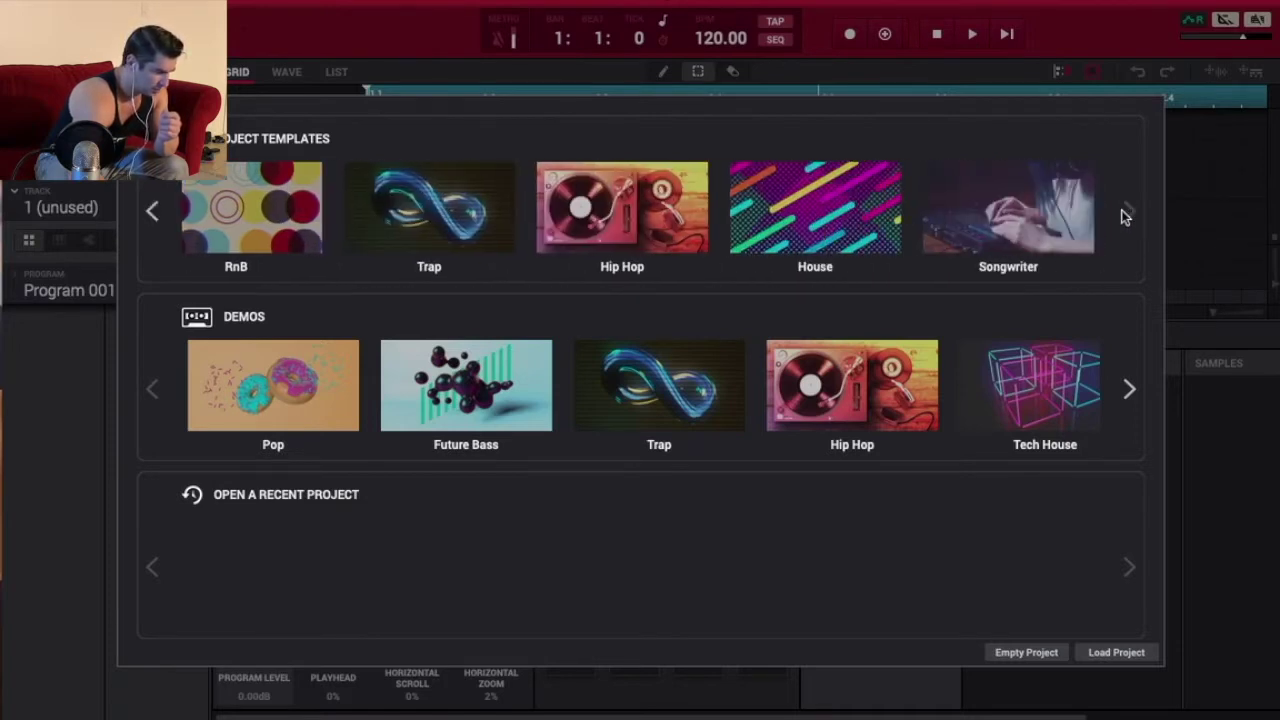
click(777, 209)
click(1103, 653)
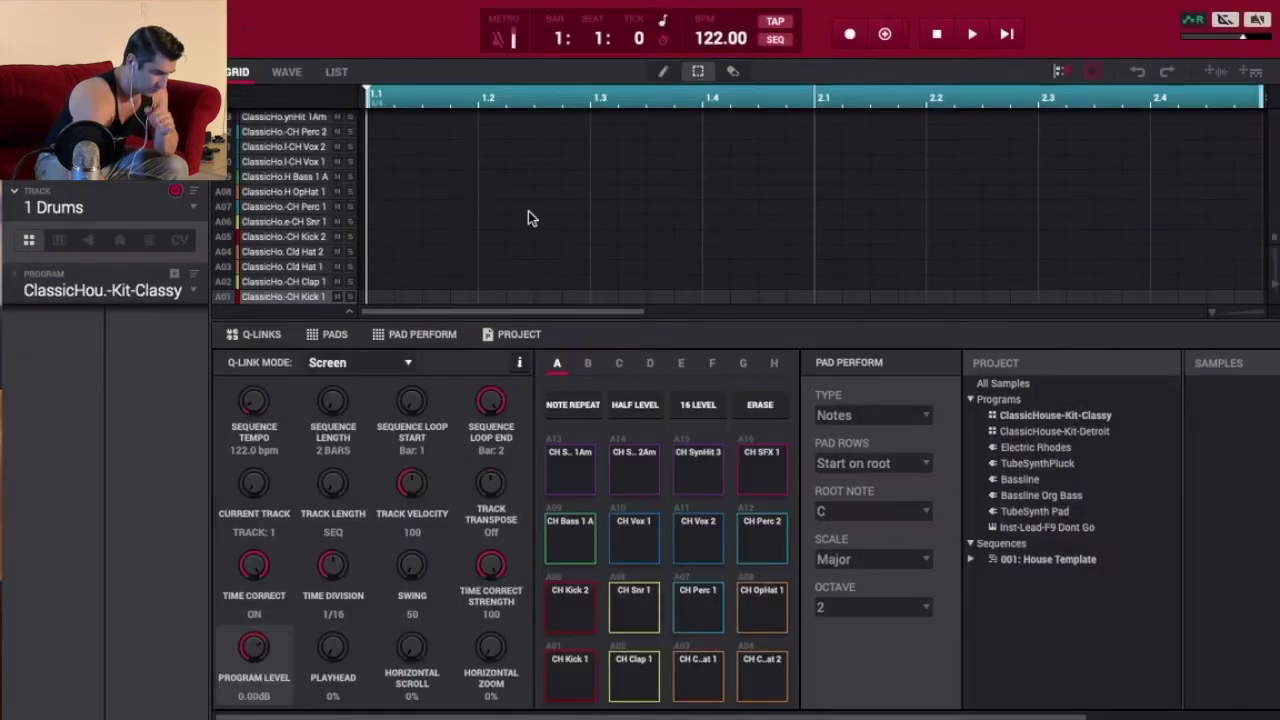
Audition the bank A pads of the ClassicHouse-Kit-Classy drum kit, from the clap and hats up to the vocals.
drag(1030, 712, 876, 716)
click(640, 684)
click(700, 678)
click(745, 677)
click(755, 609)
click(690, 609)
click(634, 608)
click(596, 605)
click(580, 562)
click(648, 546)
click(757, 532)
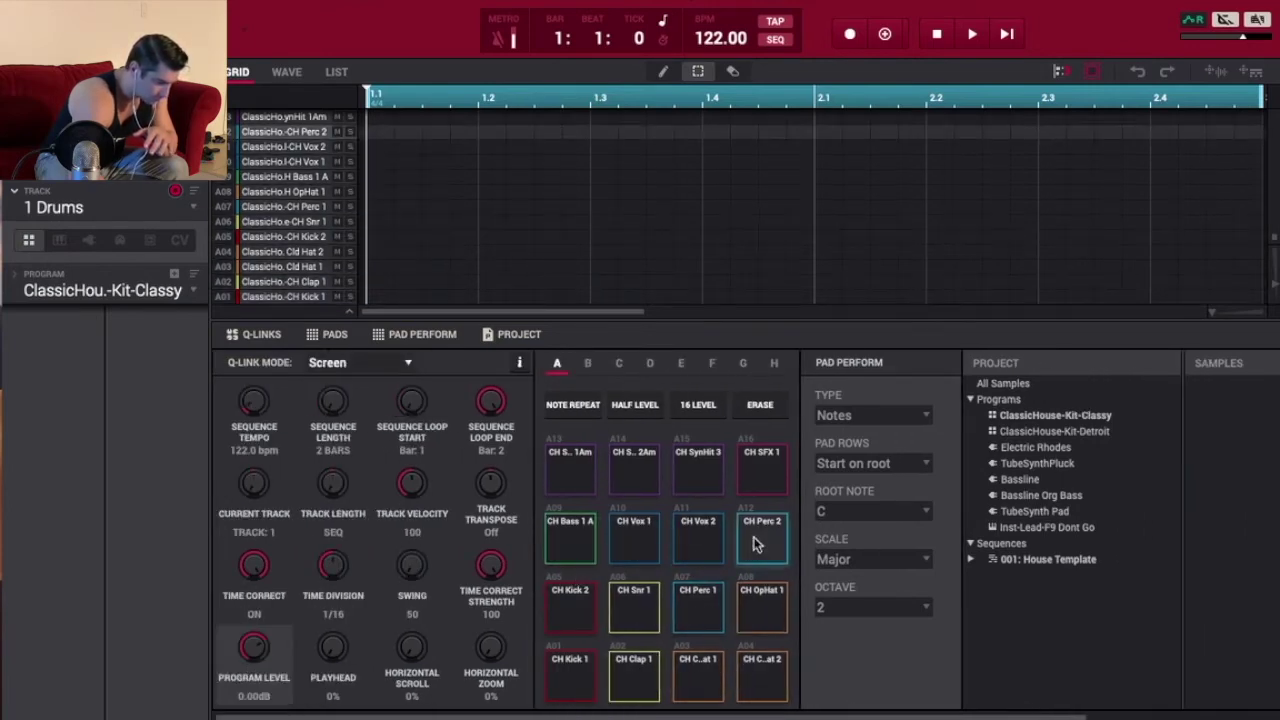
click(693, 530)
click(632, 537)
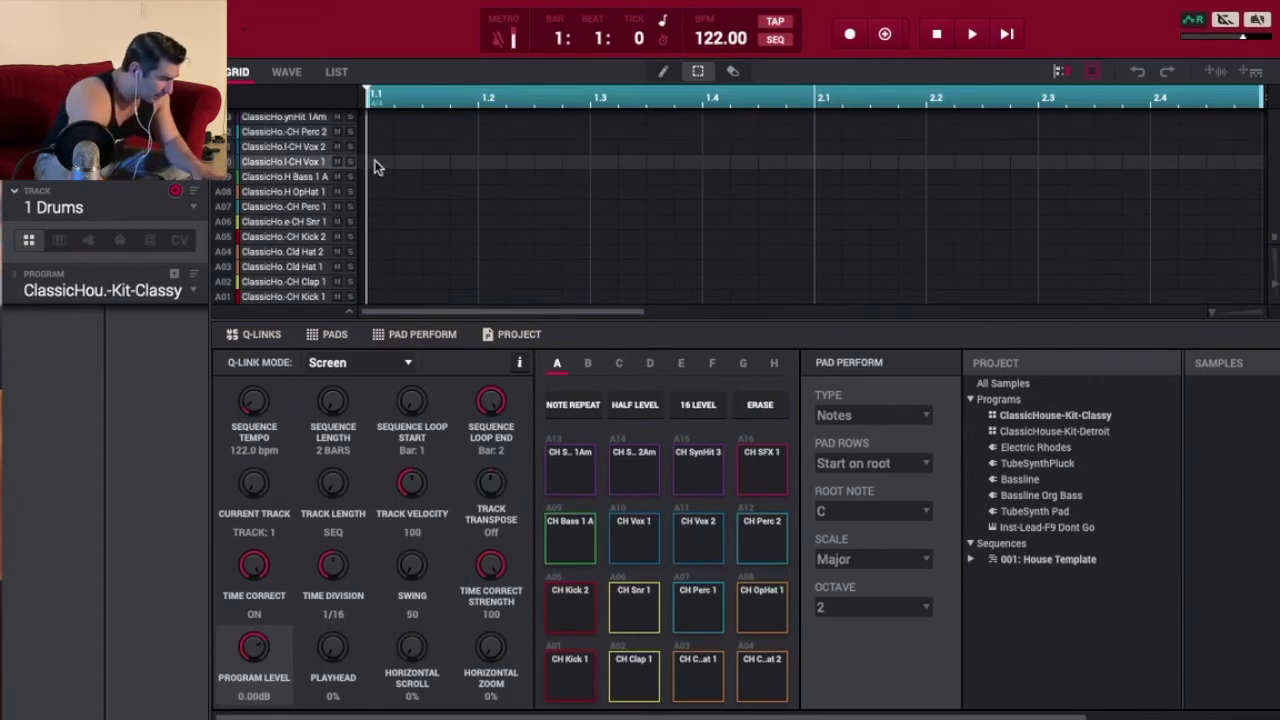
Place Kick 1 notes on 1.1 and 1.2, a Clap 1 note midway between them, and a Cld Hat 2 note just before 1.3.
scroll(378, 196, down, 3)
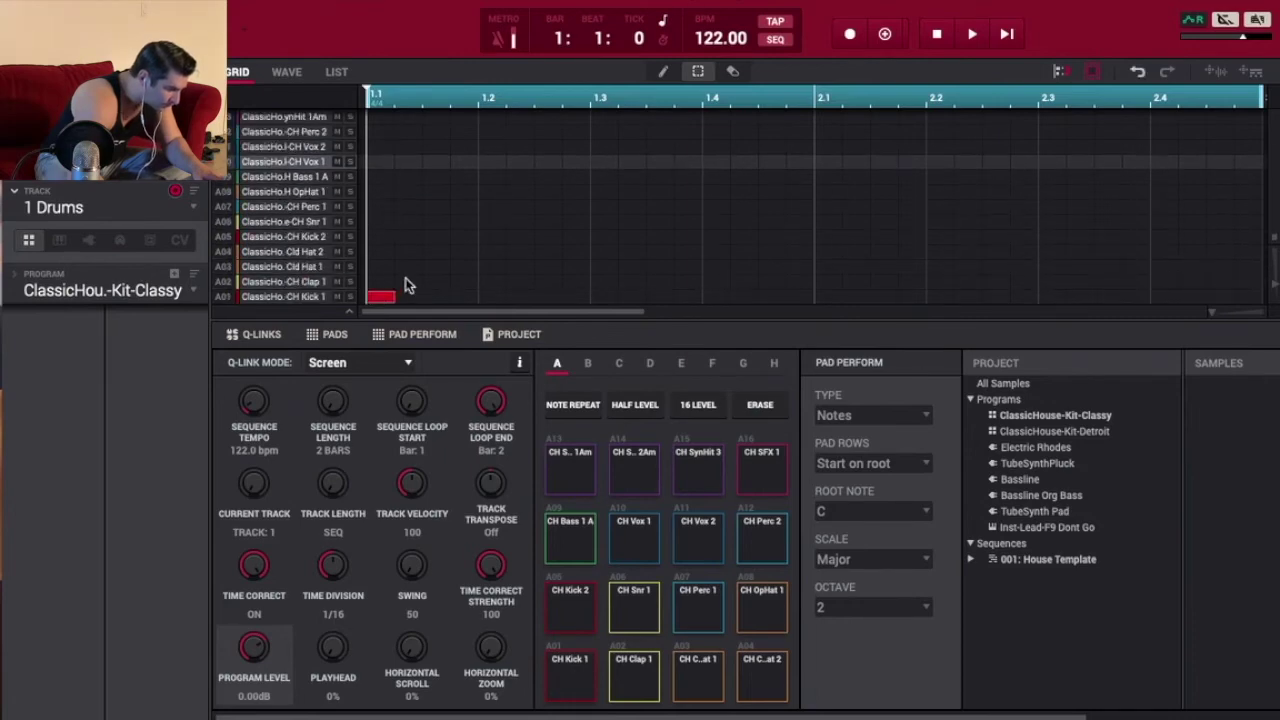
key(space)
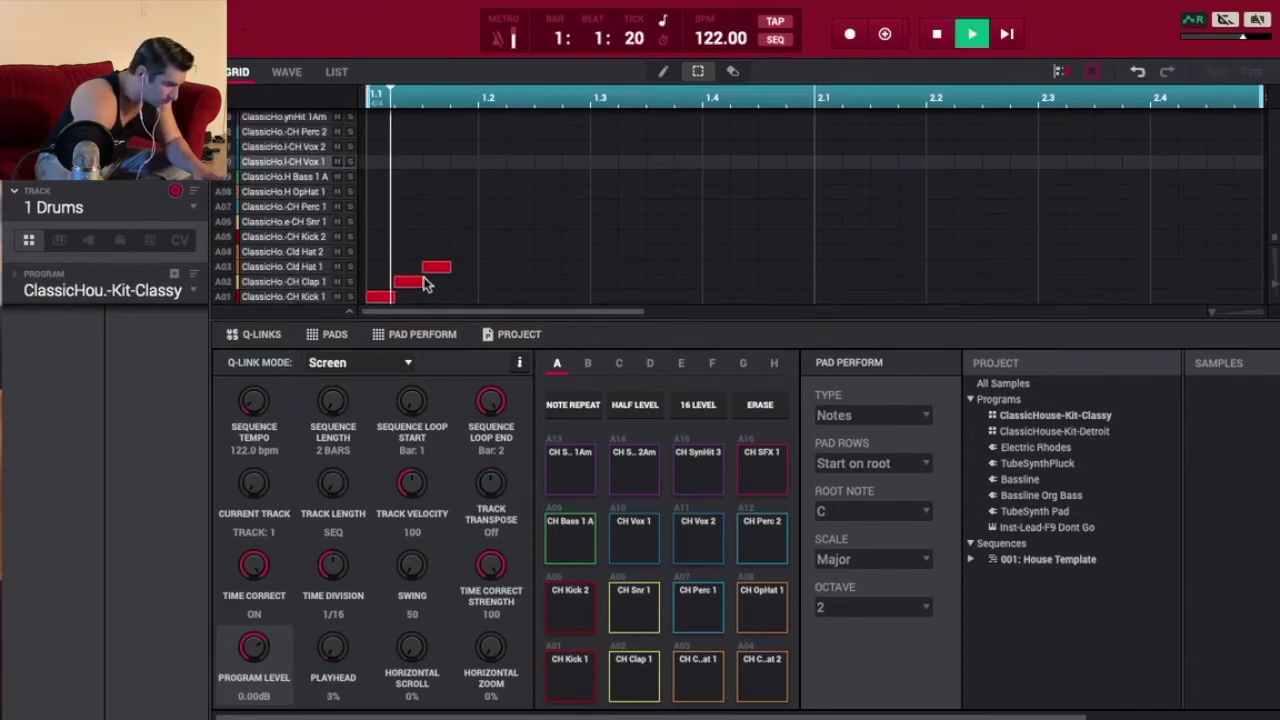
drag(409, 284, 576, 252)
key(space)
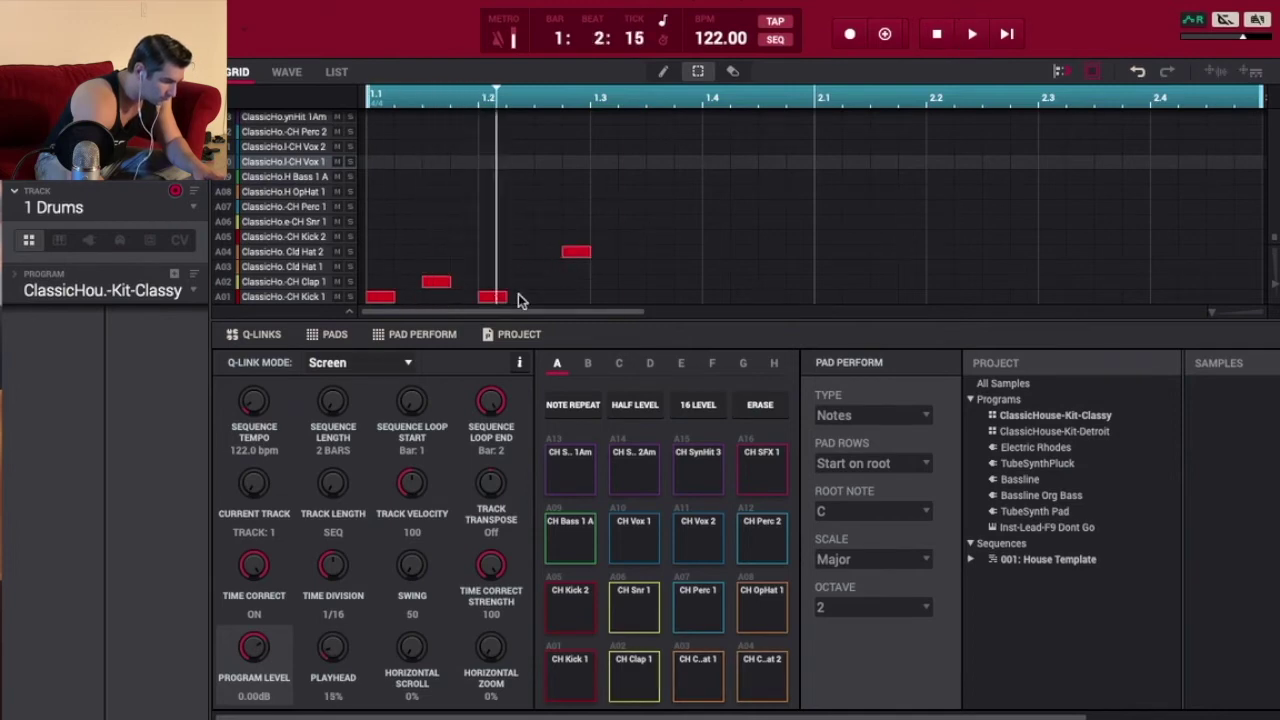
Add a Kick 1 note a sixteenth after 1.2 and delete the Cld Hat 2 note before 1.3.
drag(536, 303, 556, 290)
key(space)
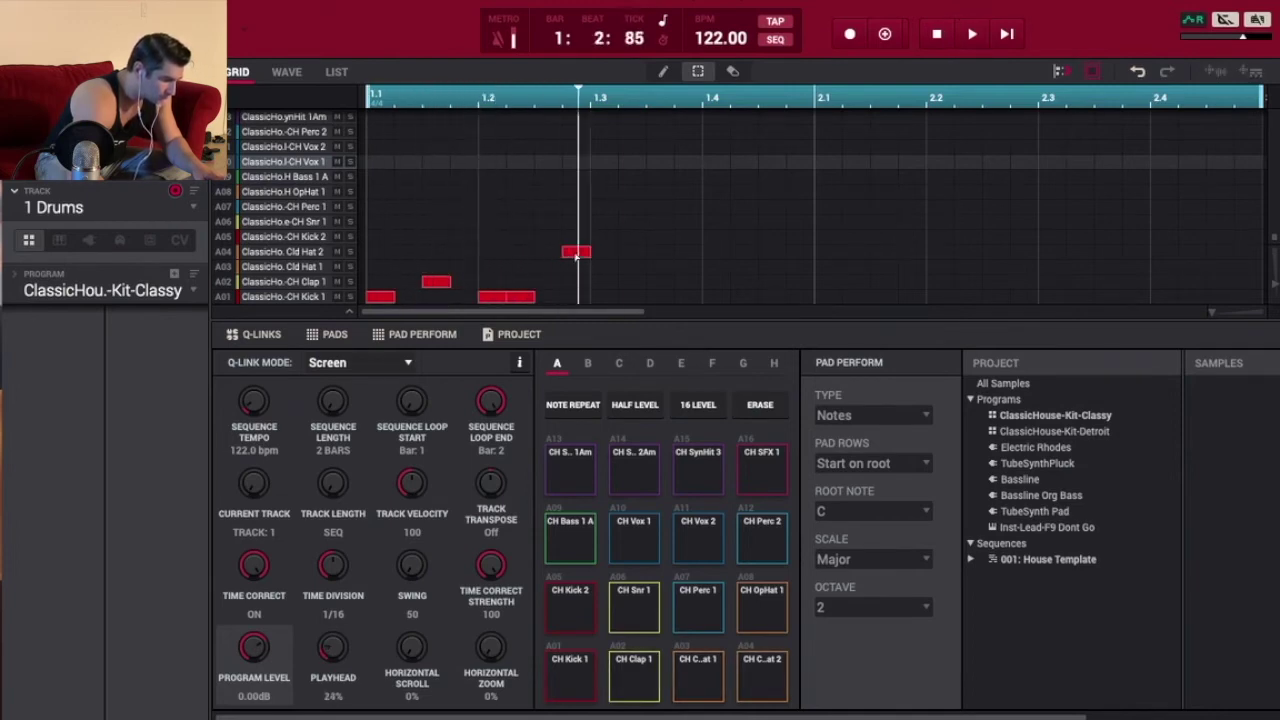
key(space)
double_click(571, 254)
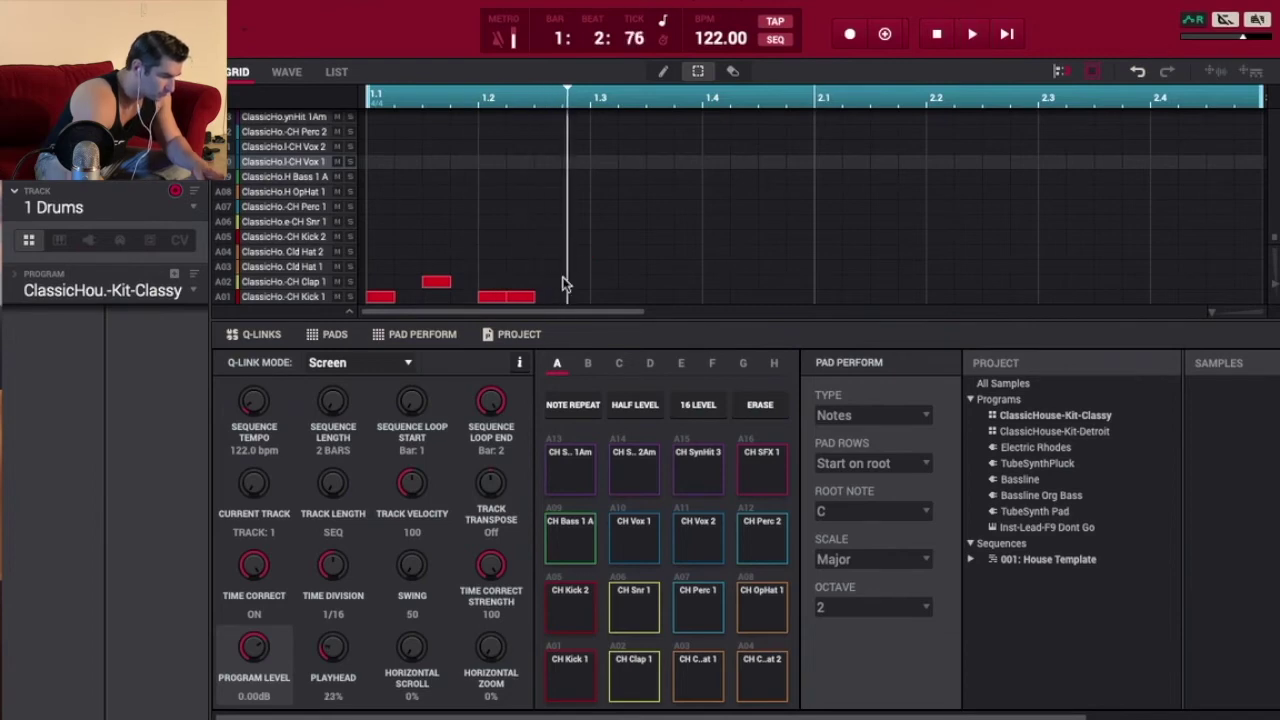
Duplicate the two-beat kick and clap pattern and shift the copy so it starts on 1.3.
drag(584, 306, 364, 274)
key(ctrl+d)
key(space)
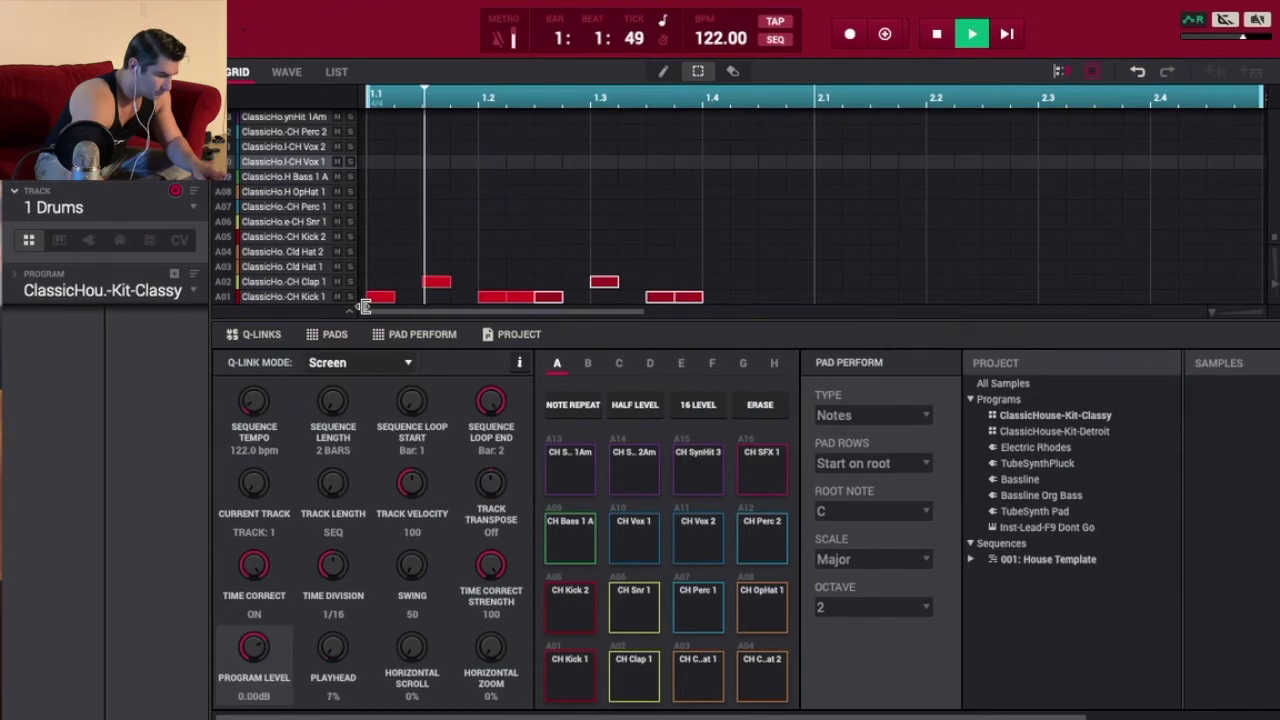
drag(550, 297, 606, 297)
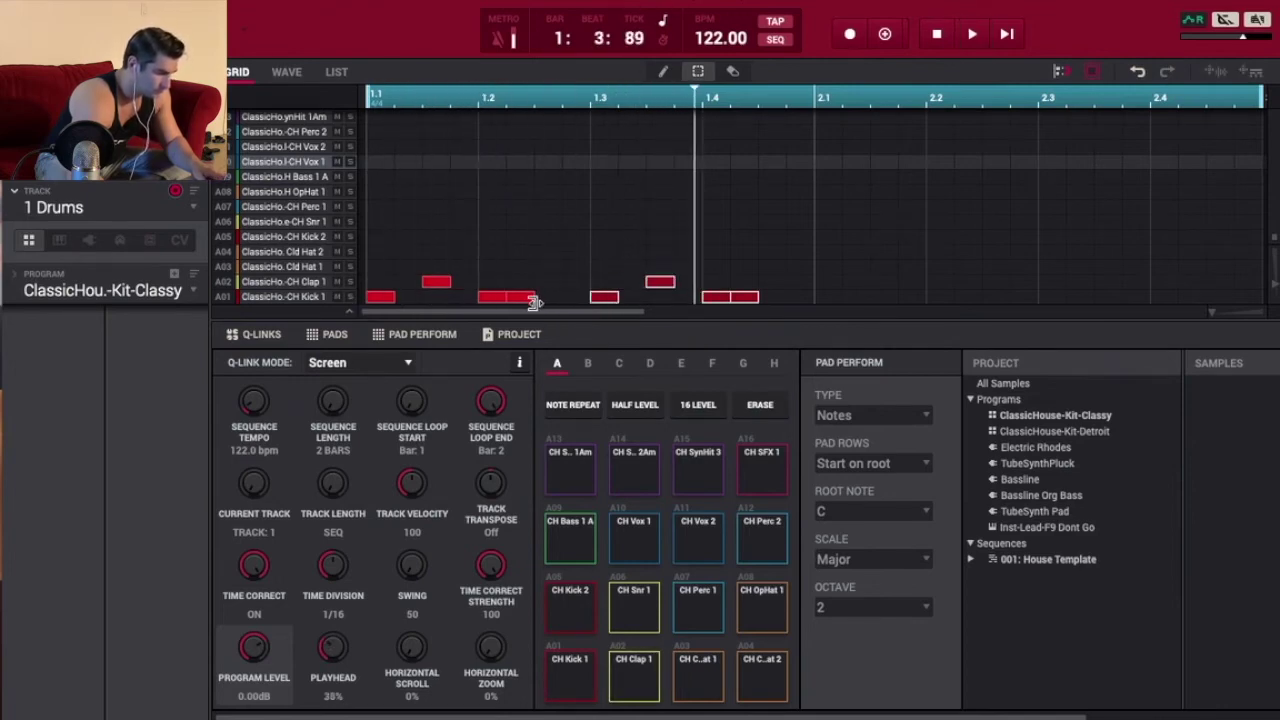
Move the first clap onto 1.2 and remove the kick on 1.2, keeping the kick a sixteenth after it.
drag(437, 287, 496, 283)
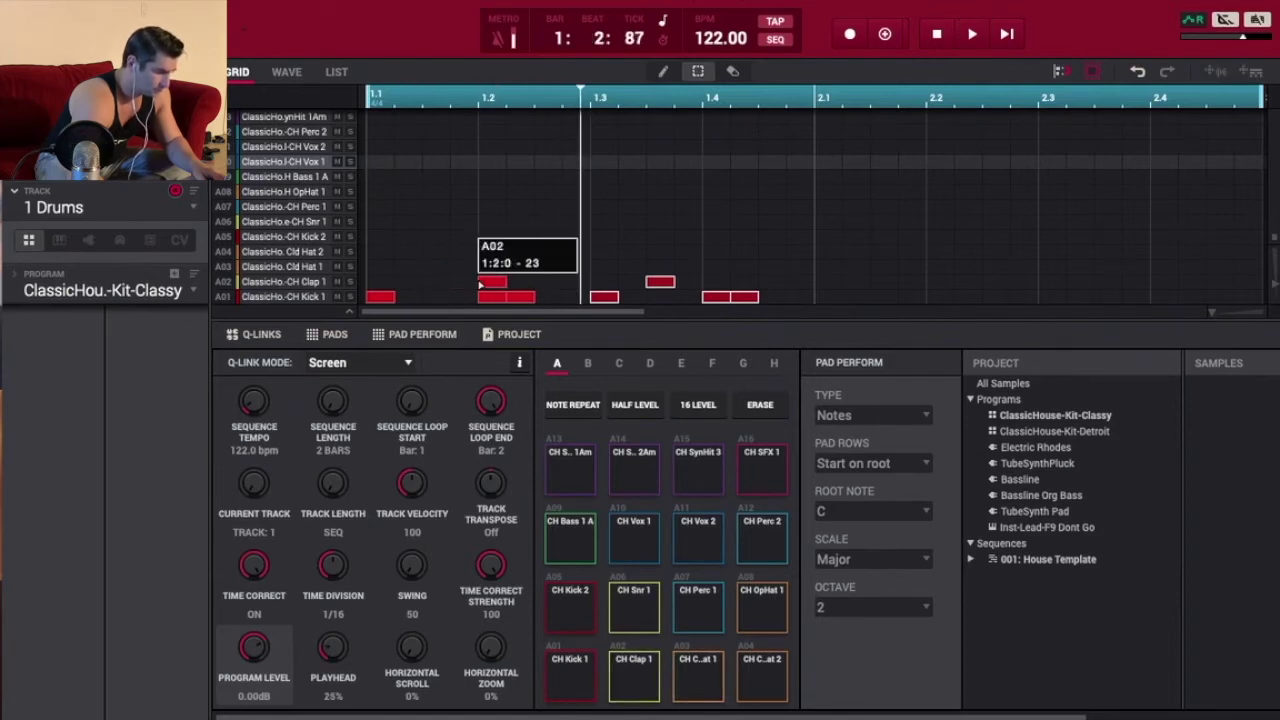
key(space)
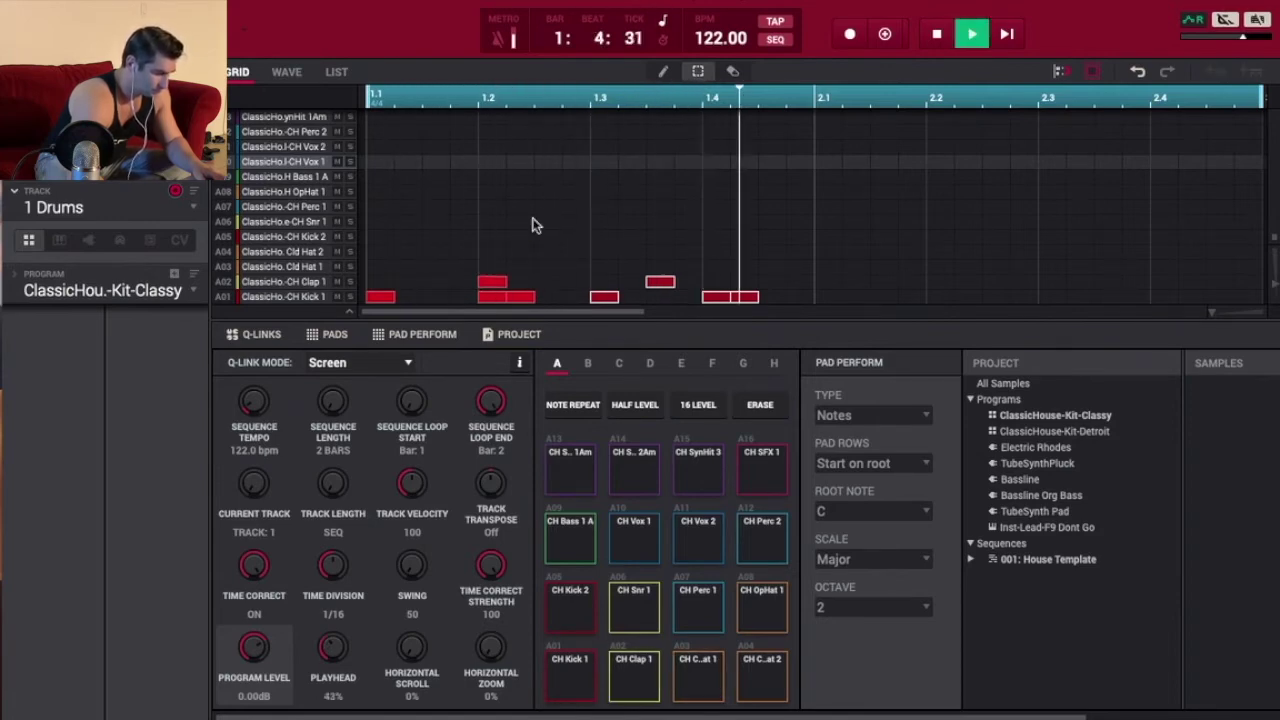
key(space)
drag(510, 300, 538, 298)
key(space)
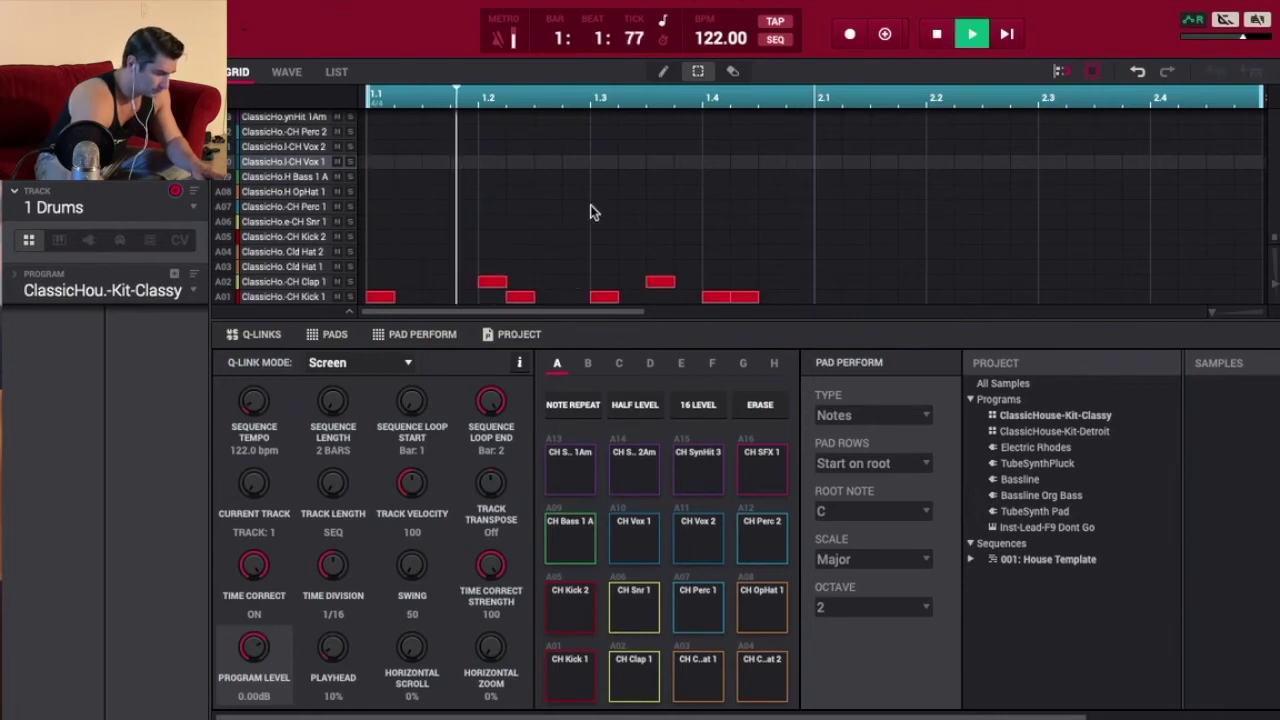
Remove the extra kick a sixteenth after 1.4 and play the pattern back.
key(space)
key(space)
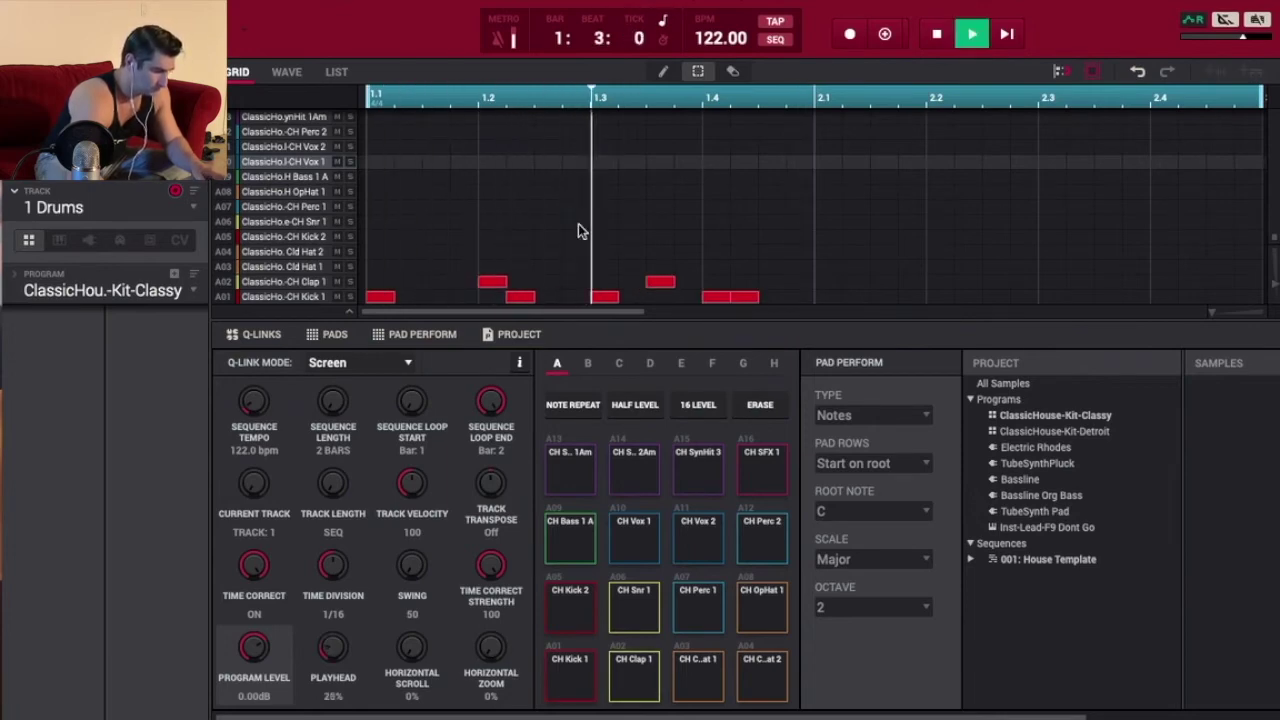
key(space)
key(space)
drag(744, 297, 716, 305)
key(space)
key(space)
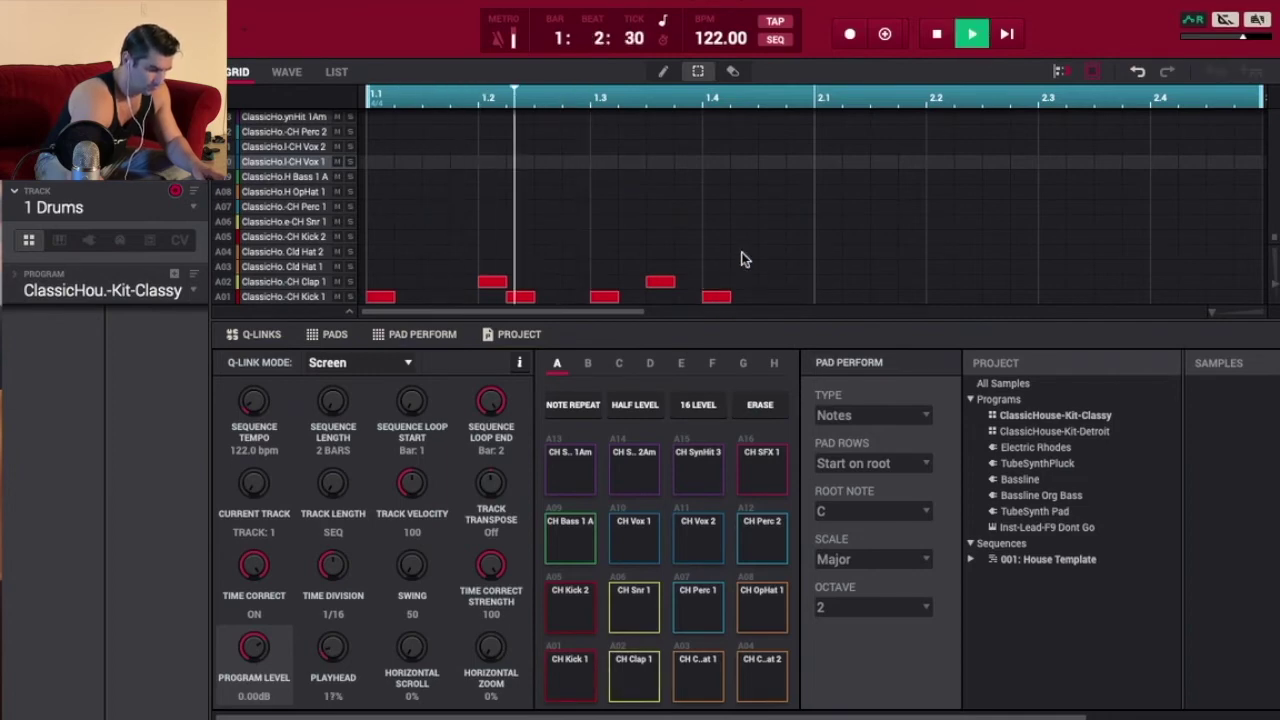
Move the second clap onto 1.4 and shift the kick on 1.4 half a beat later.
key(space)
drag(662, 282, 732, 282)
key(space)
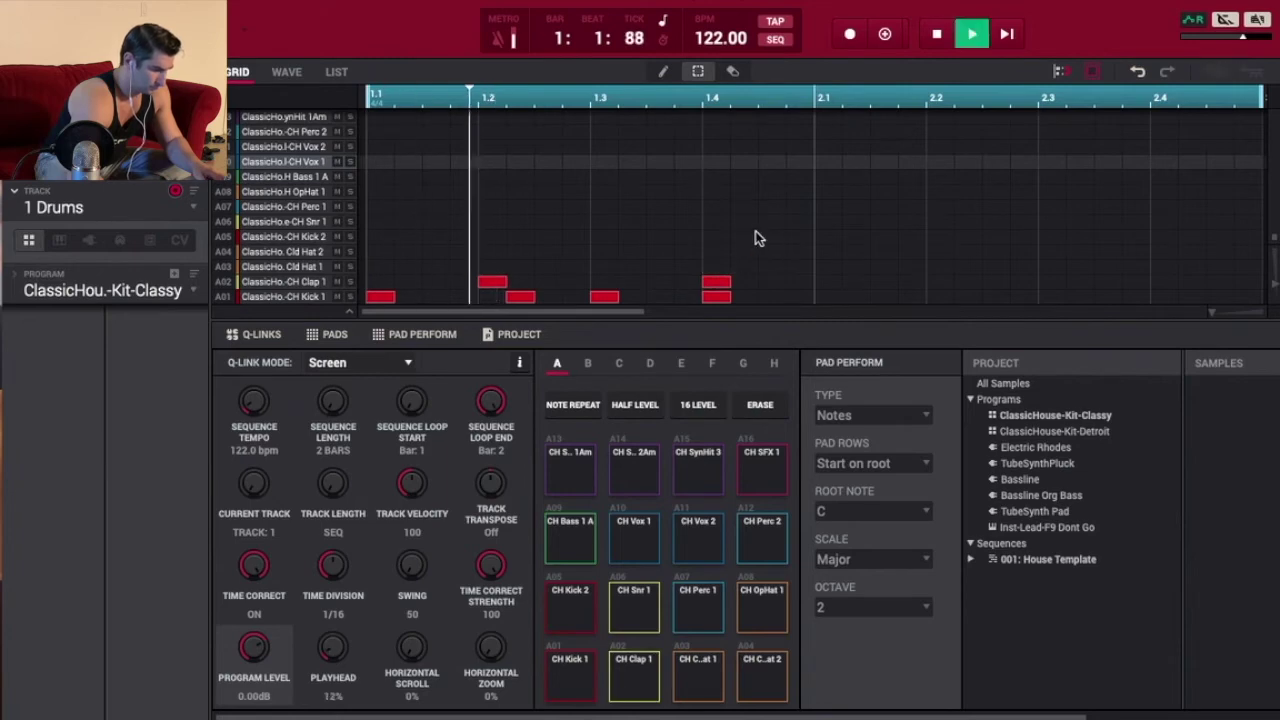
drag(716, 296, 774, 285)
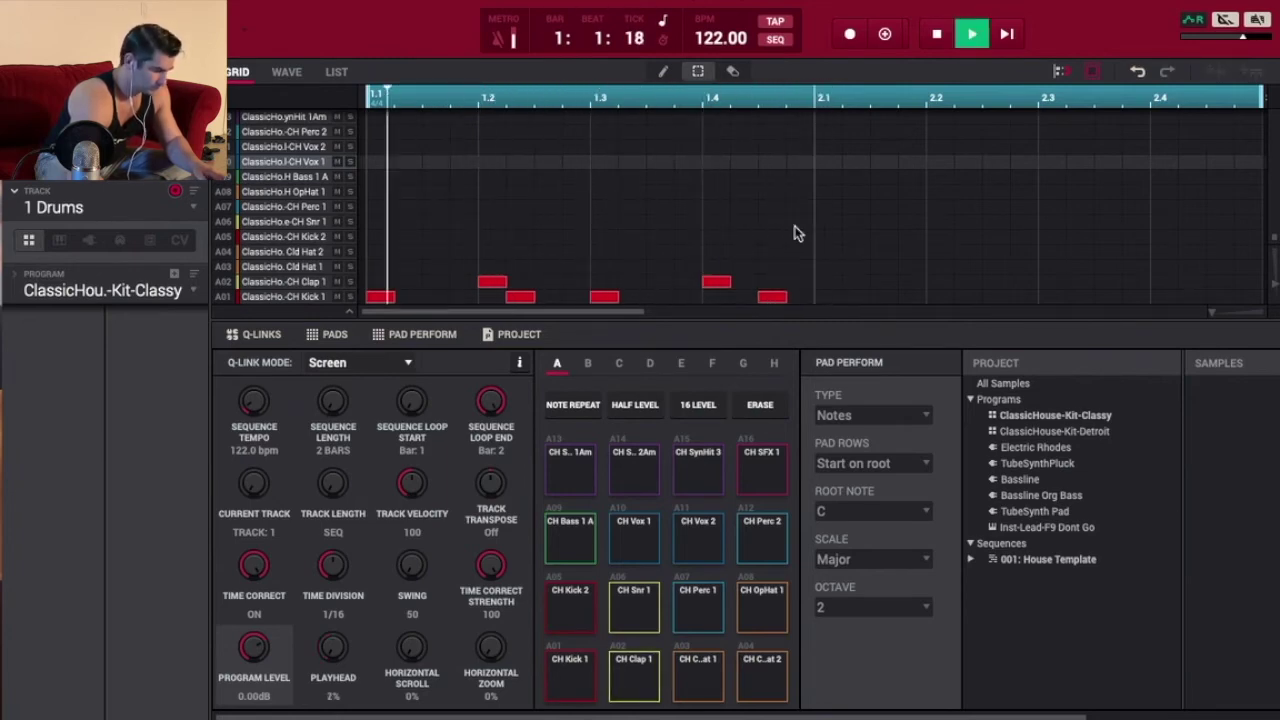
Duplicate the one-bar drum pattern and shift the copy so it starts on 2.1.
key(space)
drag(806, 279, 373, 312)
key(ctrl+d)
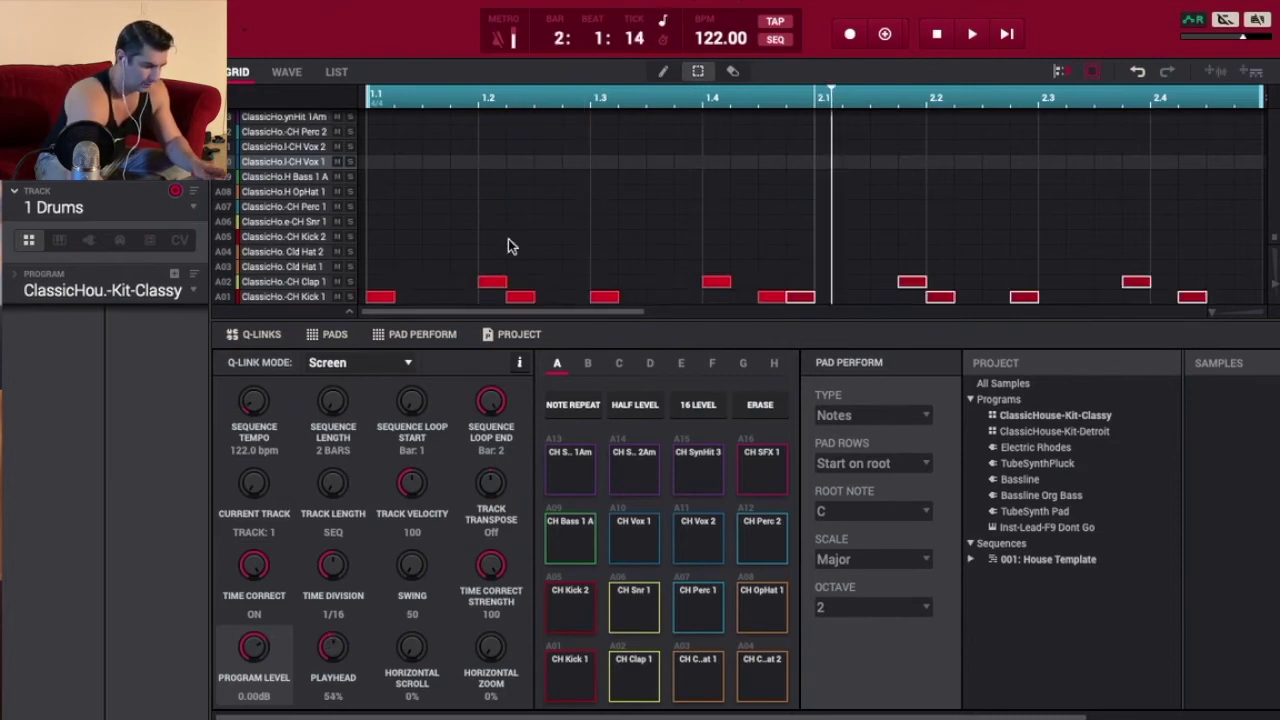
key(space)
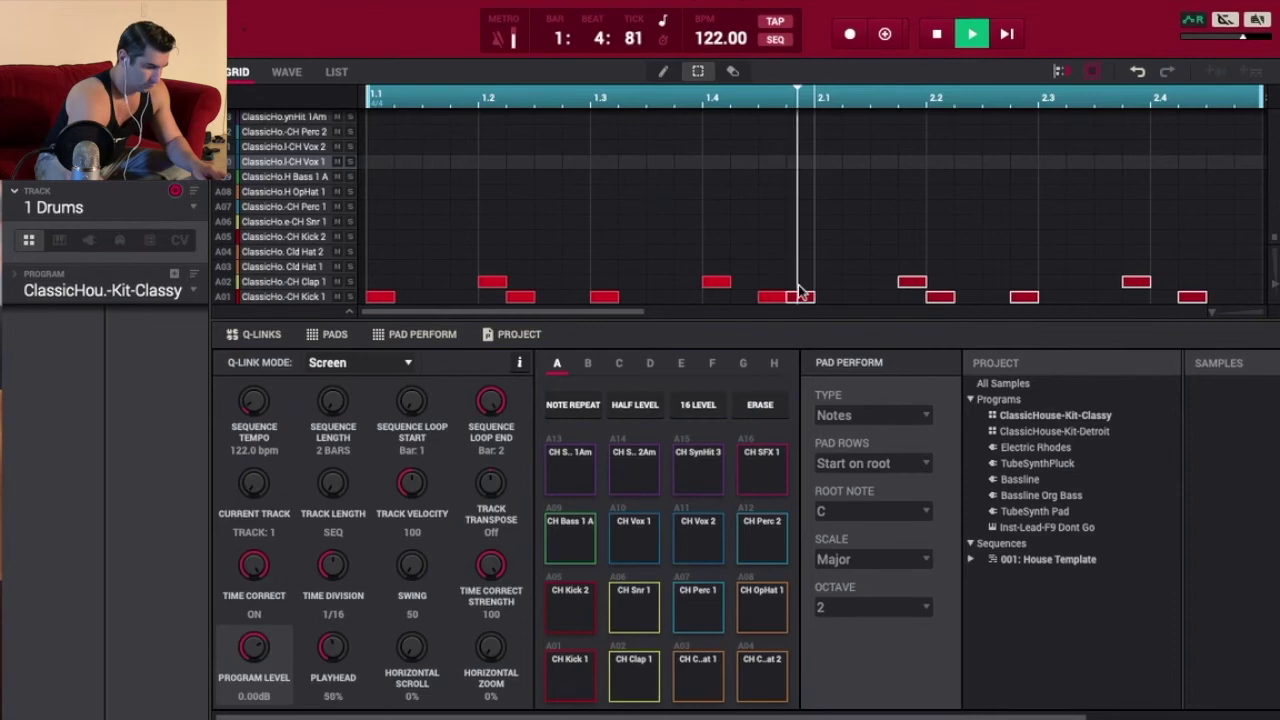
drag(800, 296, 828, 296)
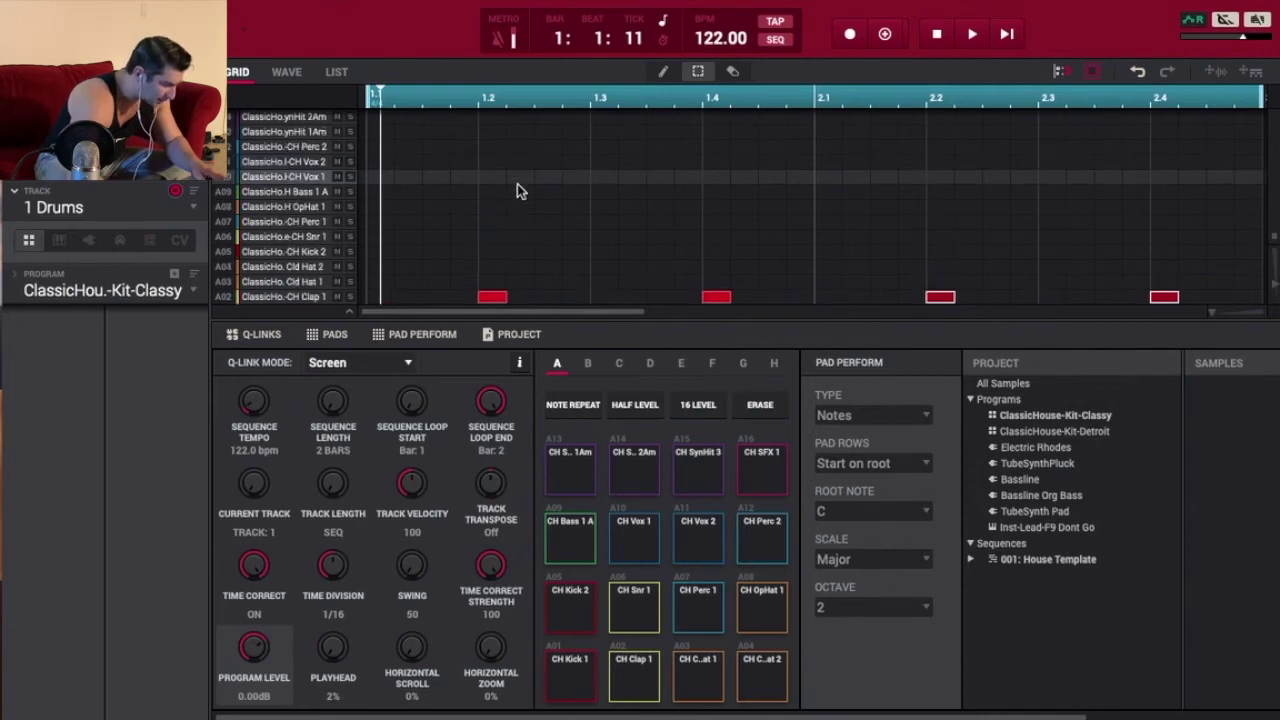
Add a Vox 1 note half a beat after 1.2 and a Vox 2 note half a beat after 2.1.
double_click(549, 162)
key(space)
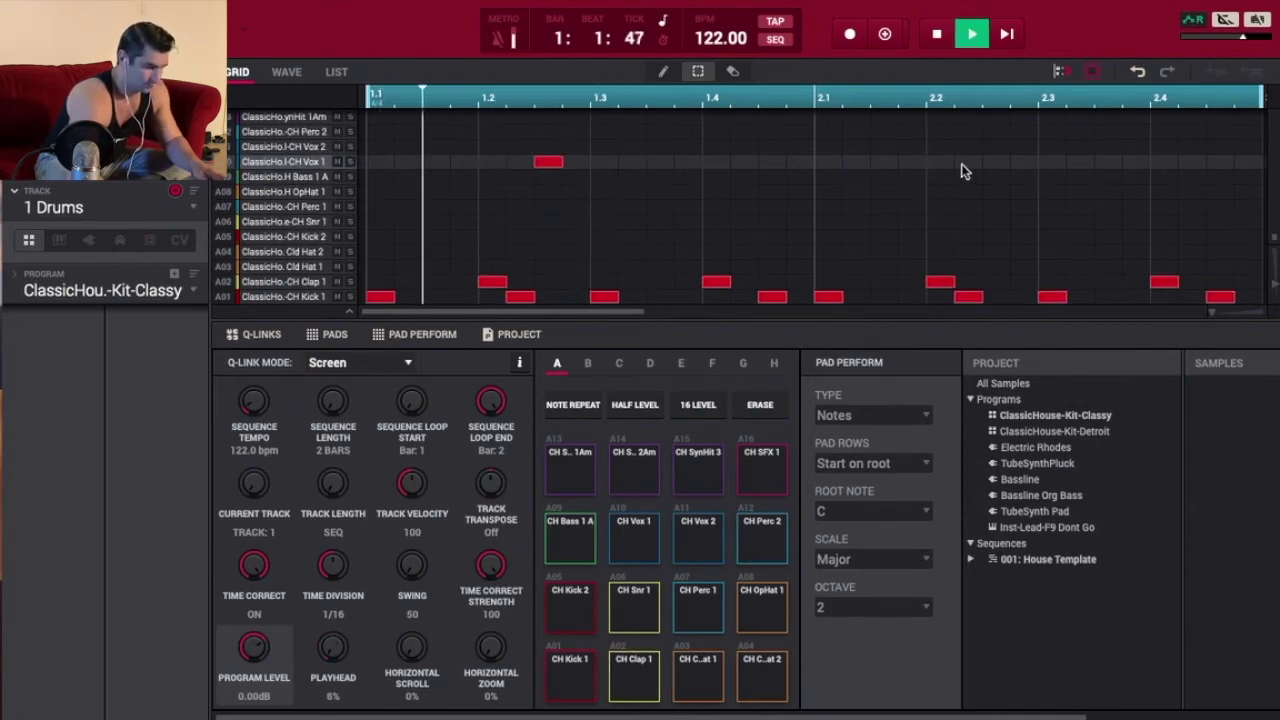
double_click(884, 147)
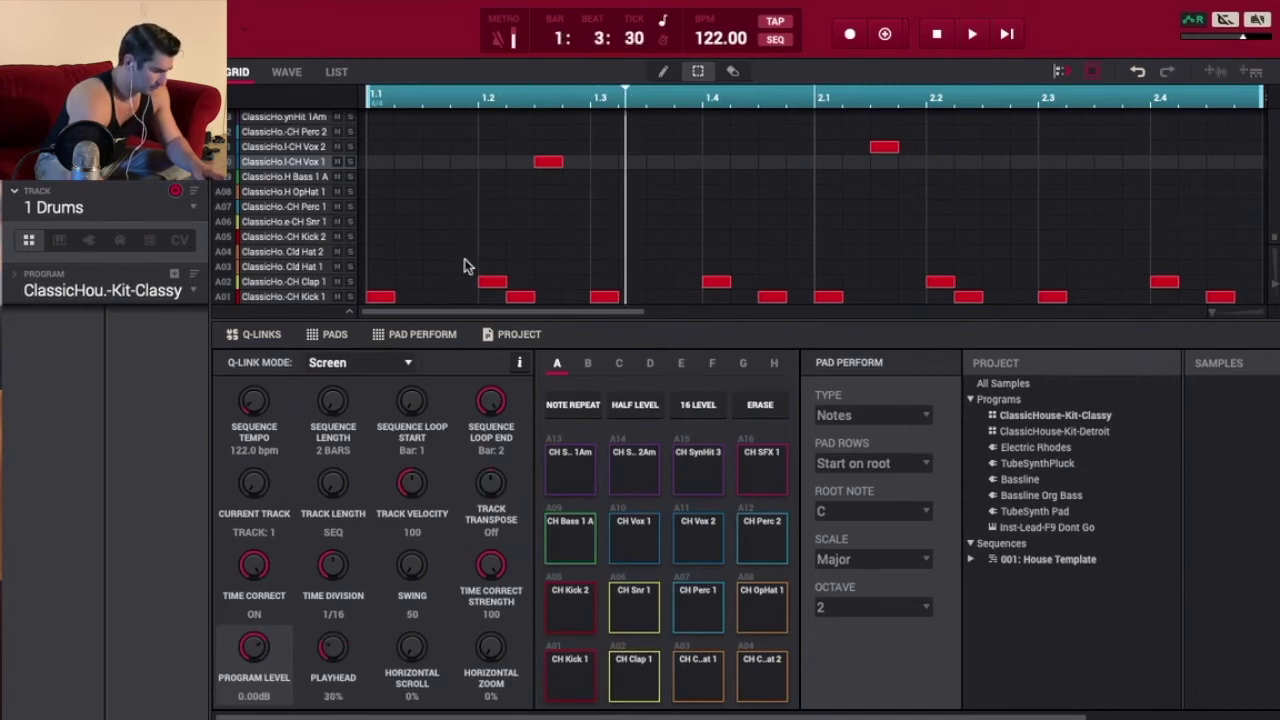
Add Cld Hat 2 notes on the off-beats from beat 1.1 through 2.3 and play the pattern back.
click(425, 251)
click(550, 252)
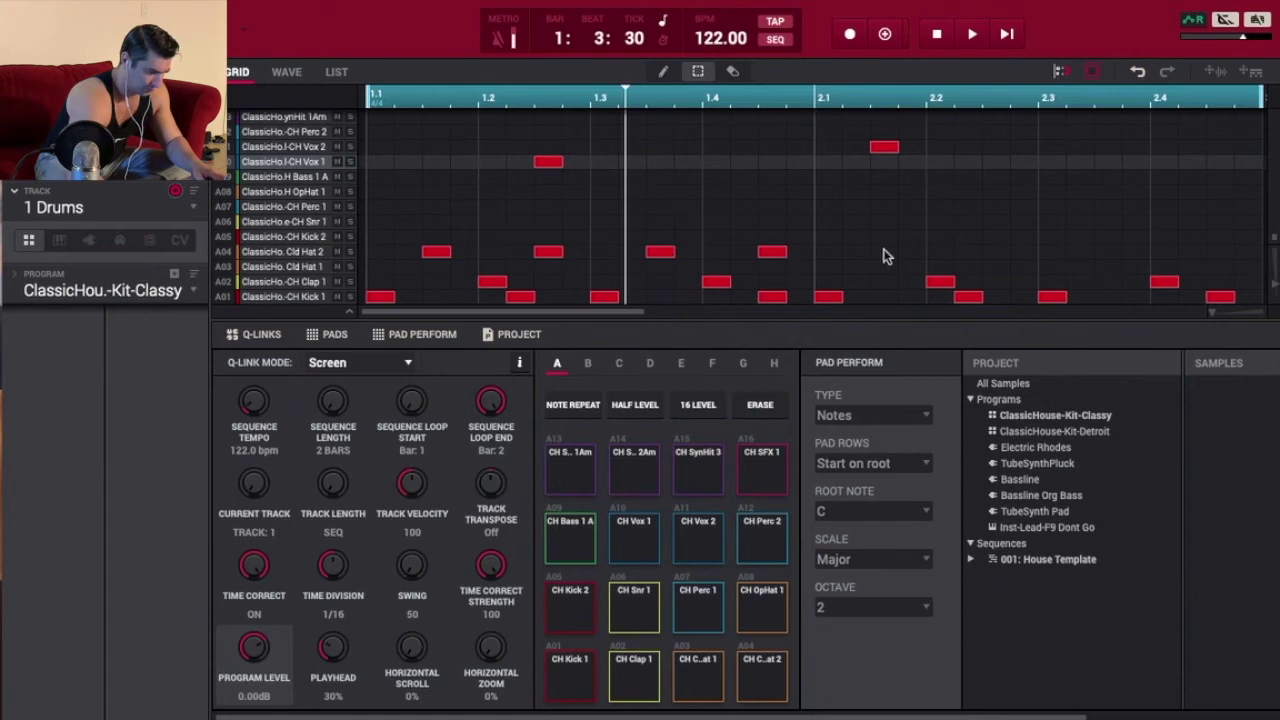
click(1109, 252)
key(space)
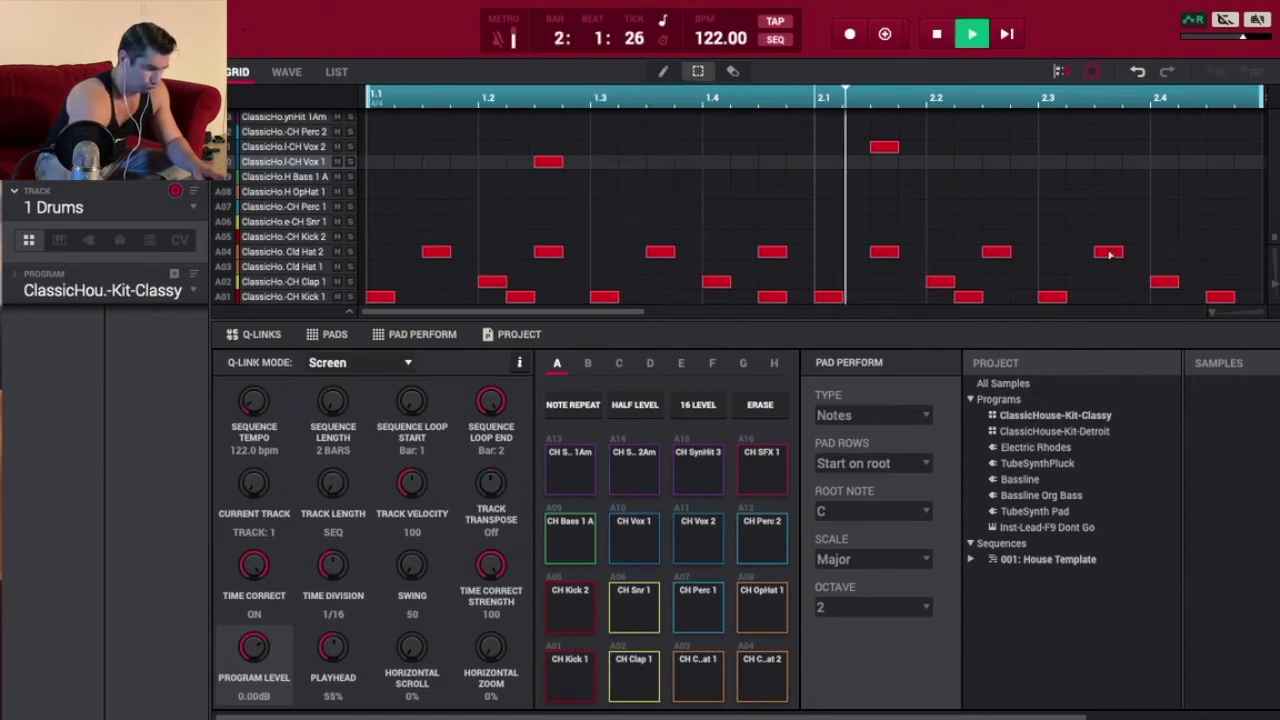
key(space)
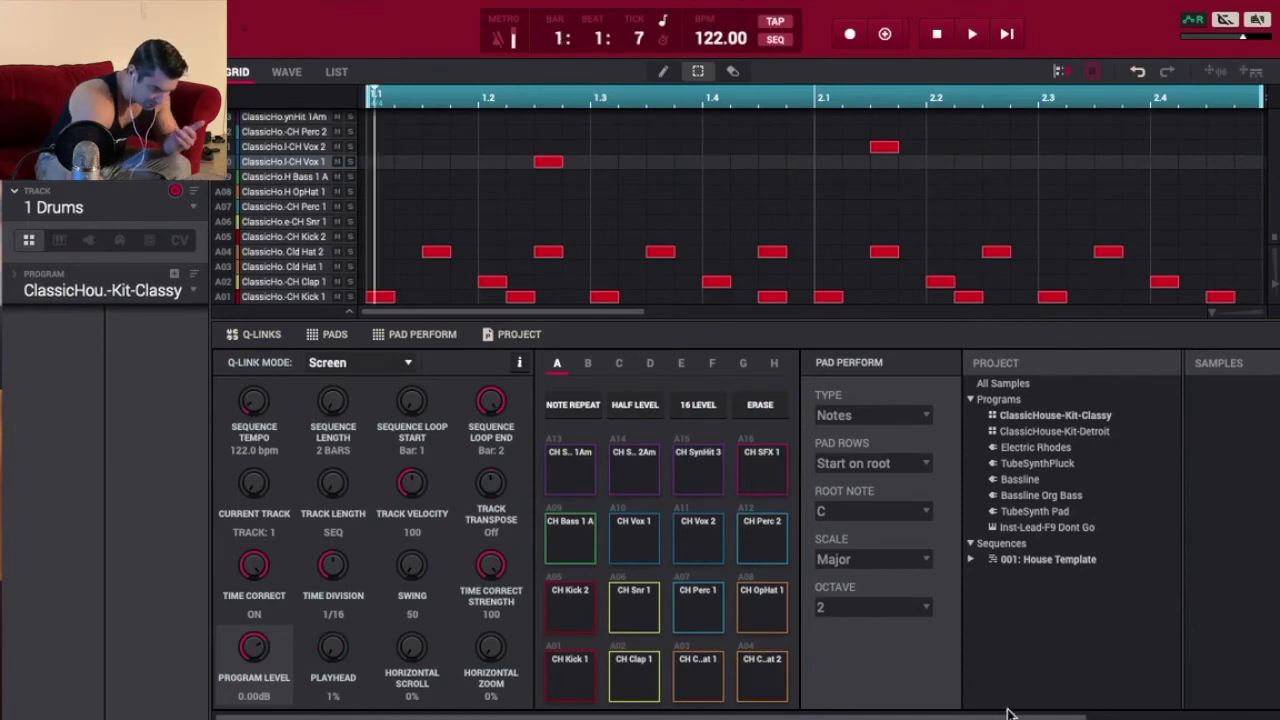
Show all samples of the project and look through the sample list.
drag(1013, 716, 1145, 716)
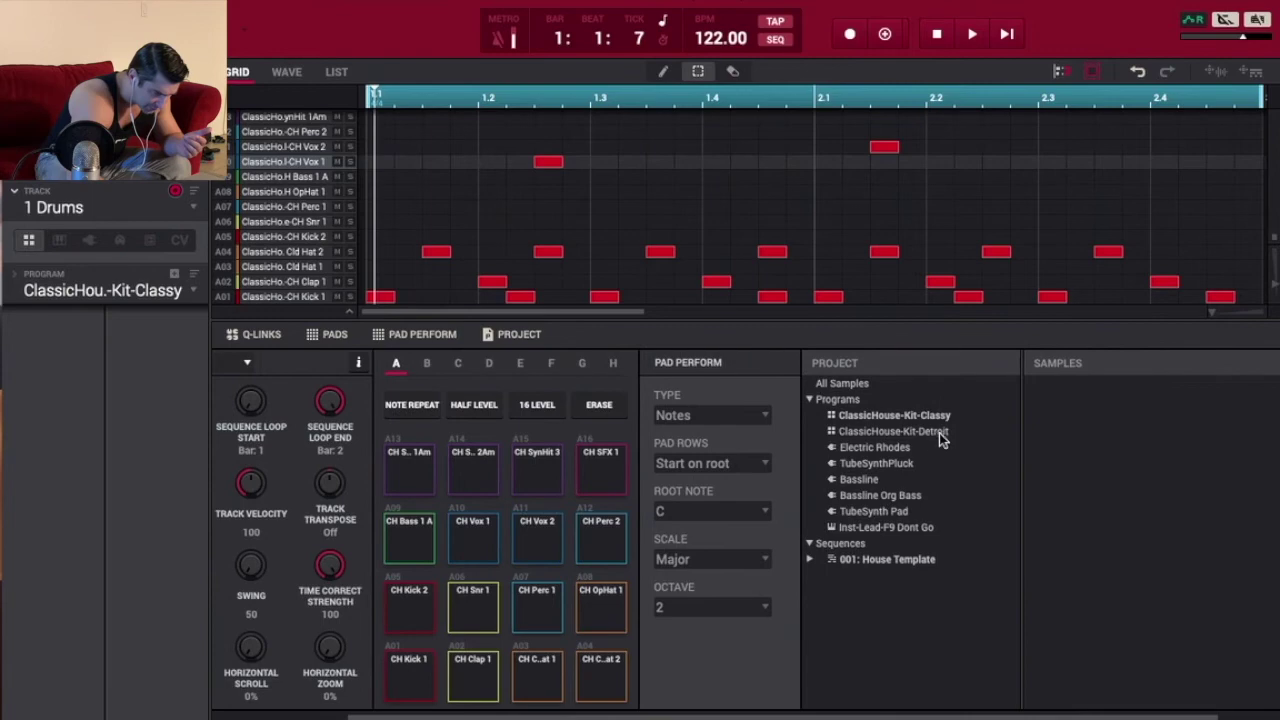
click(860, 384)
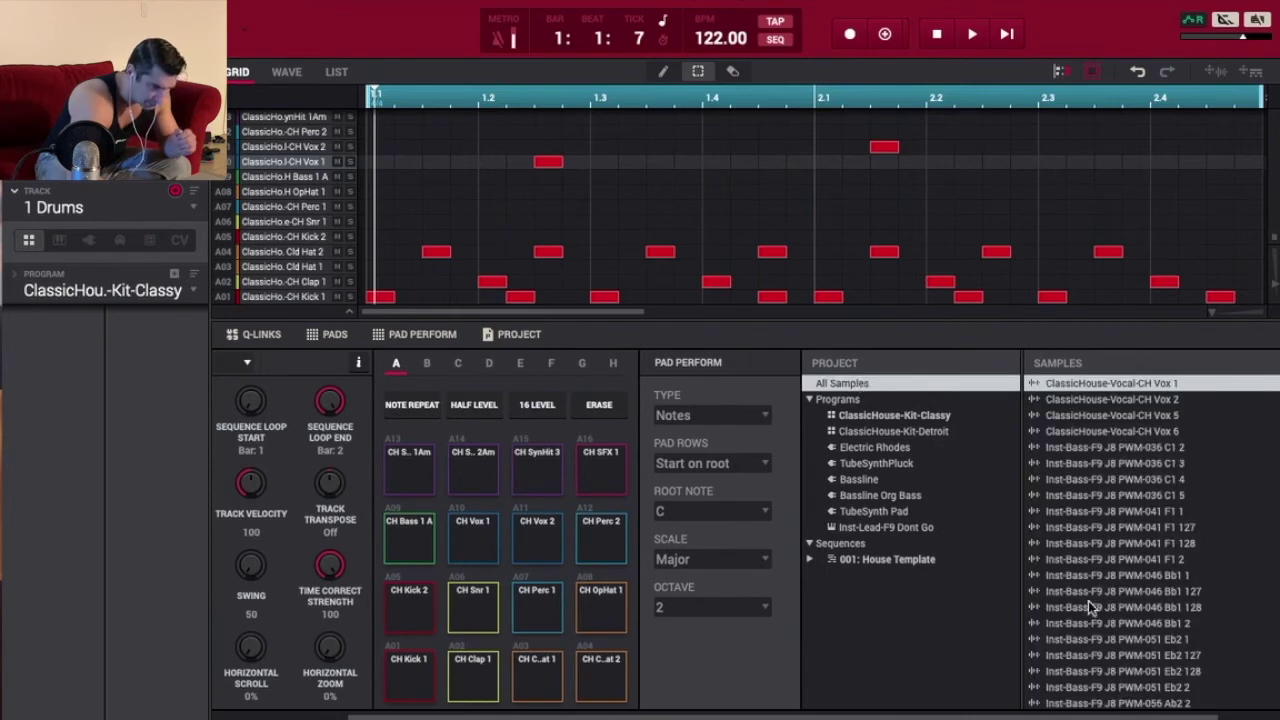
scroll(1088, 561, up, 5)
scroll(1096, 543, down, 8)
scroll(1096, 543, down, 3)
scroll(1098, 525, down, 5)
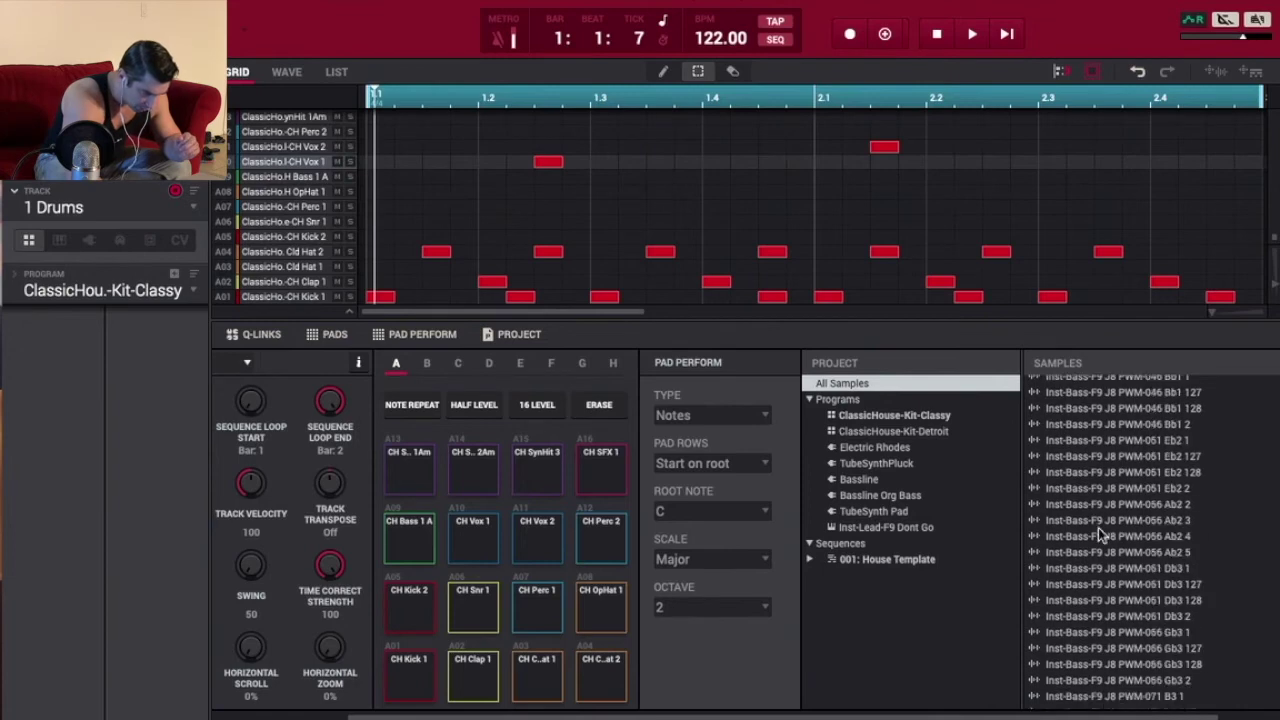
scroll(1098, 528, up, 10)
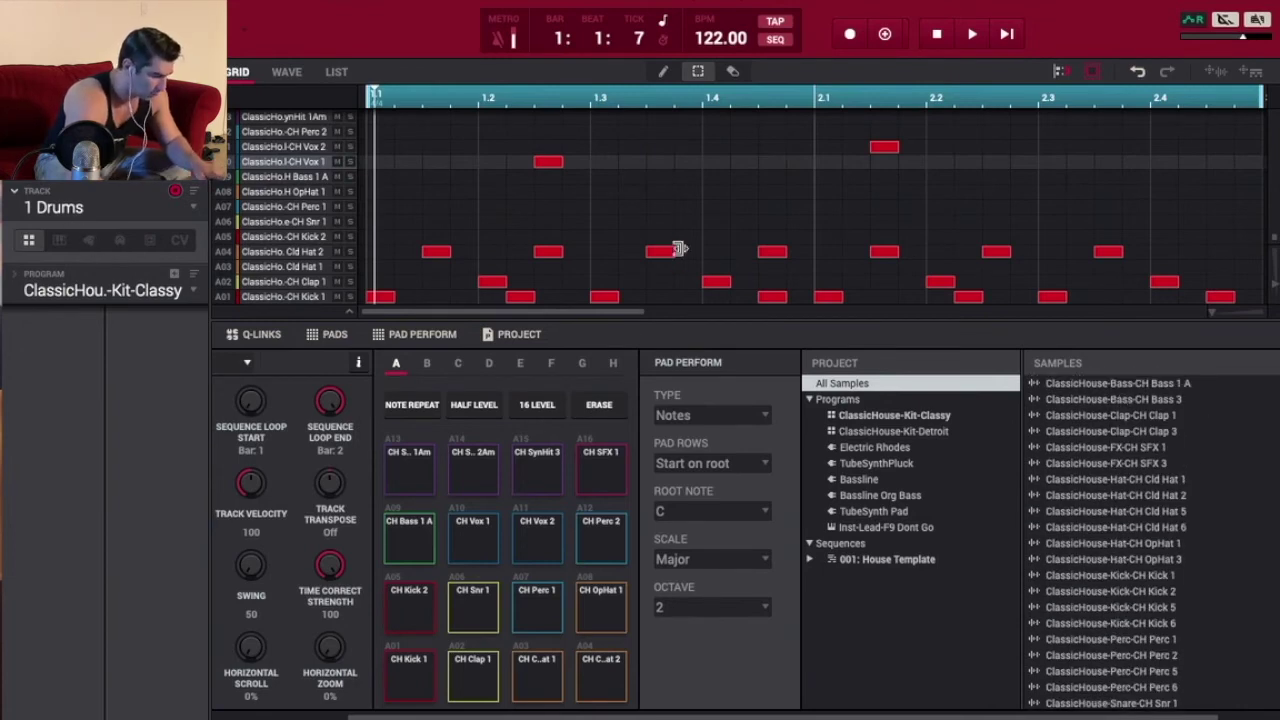
Extend the sequence to 4 bars and duplicate the two-bar drum pattern, aligning the copy to start on 3.1.
key(space)
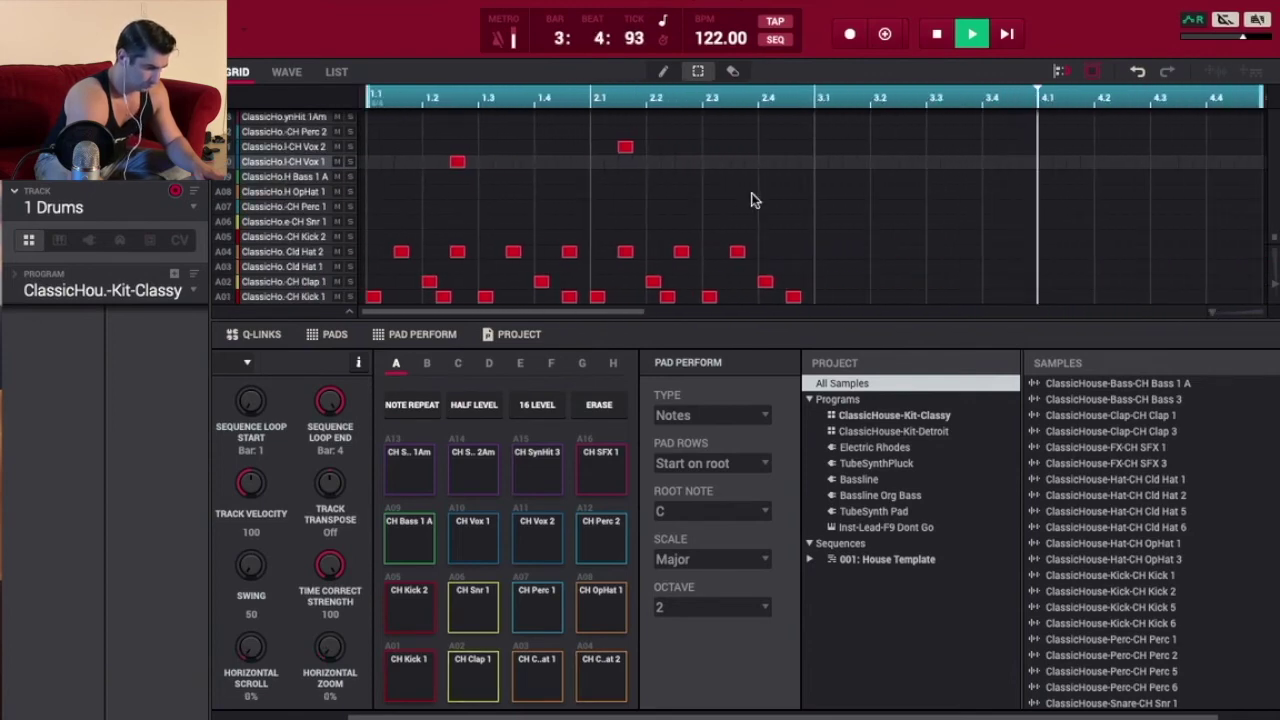
drag(810, 145, 645, 304)
drag(812, 140, 370, 310)
key(ctrl+d)
key(space)
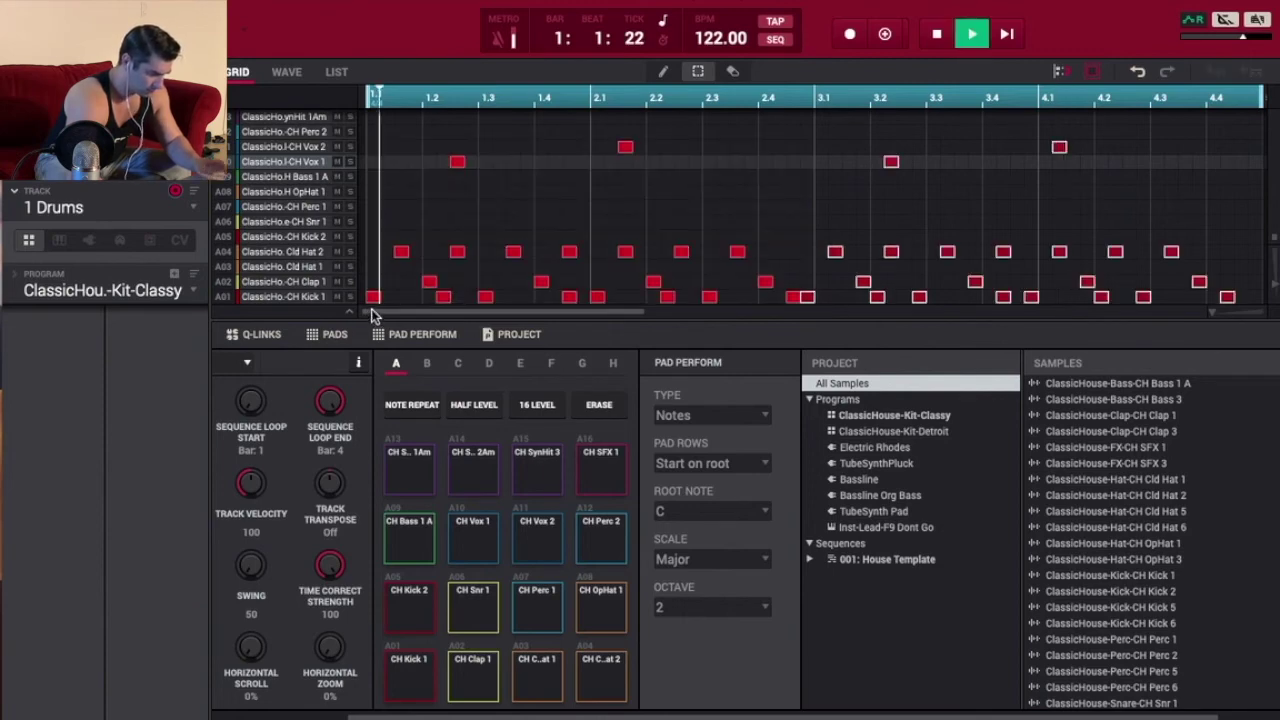
drag(805, 295, 818, 311)
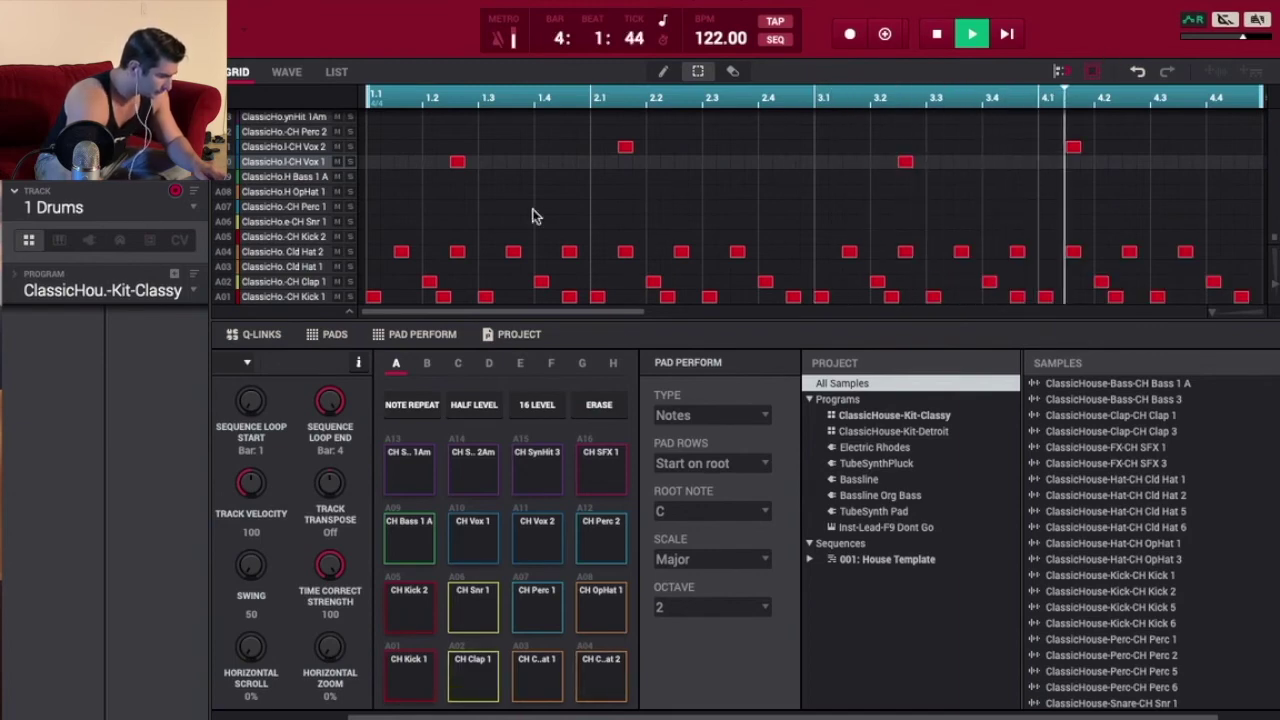
Add SynHit 2Am notes on 3.1 and half a beat after 3.2, and SynHit 1Am notes a quarter beat after 3.1 and on 3.2.
scroll(474, 200, up, 2)
scroll(574, 194, up, 1)
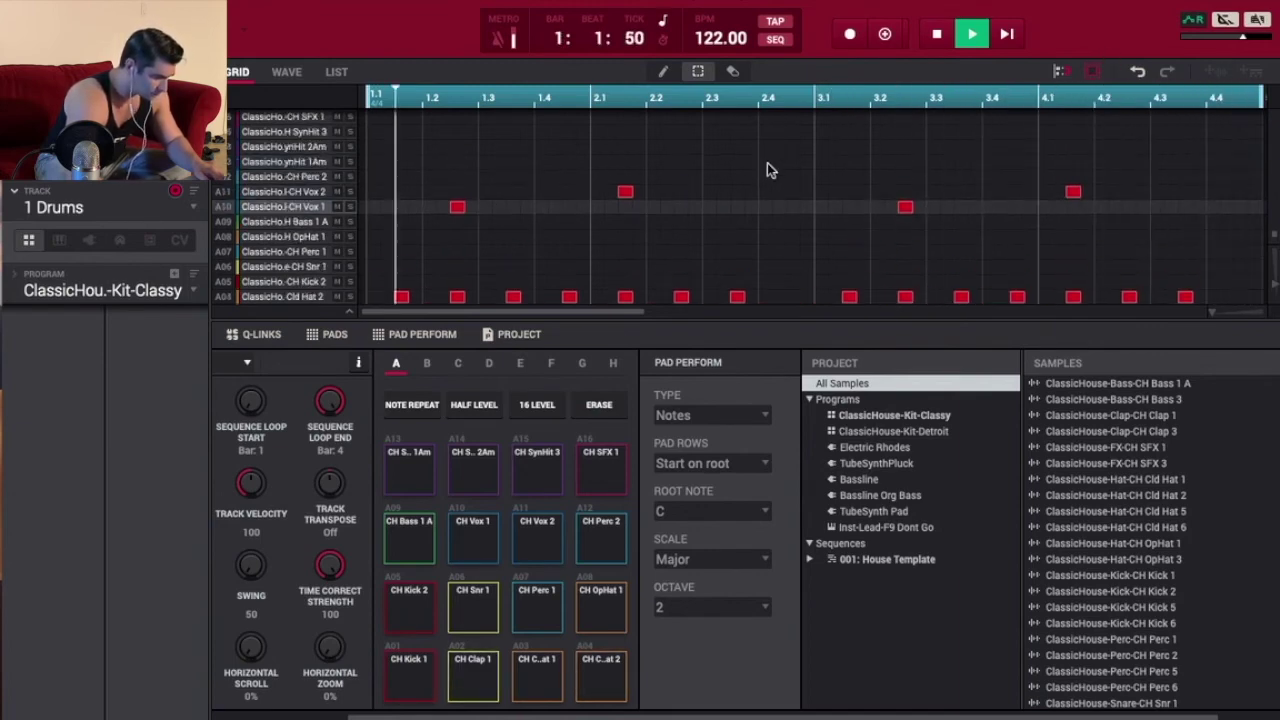
double_click(821, 147)
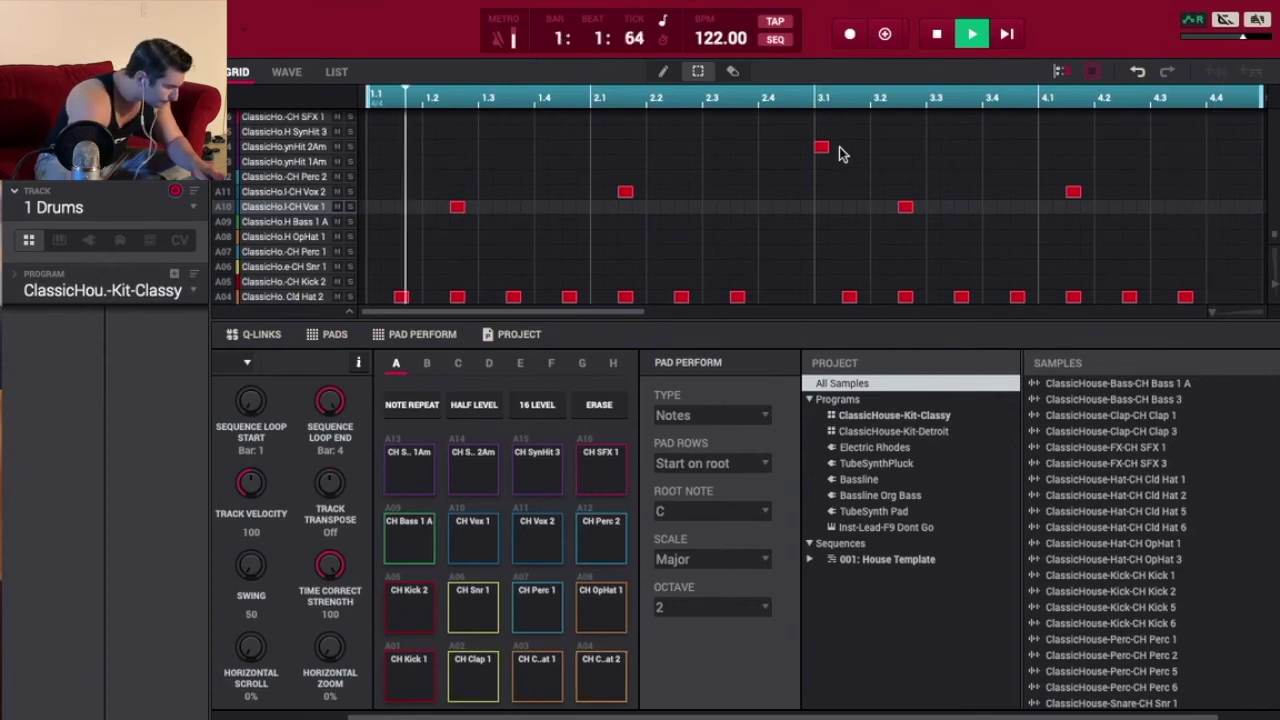
click(839, 161)
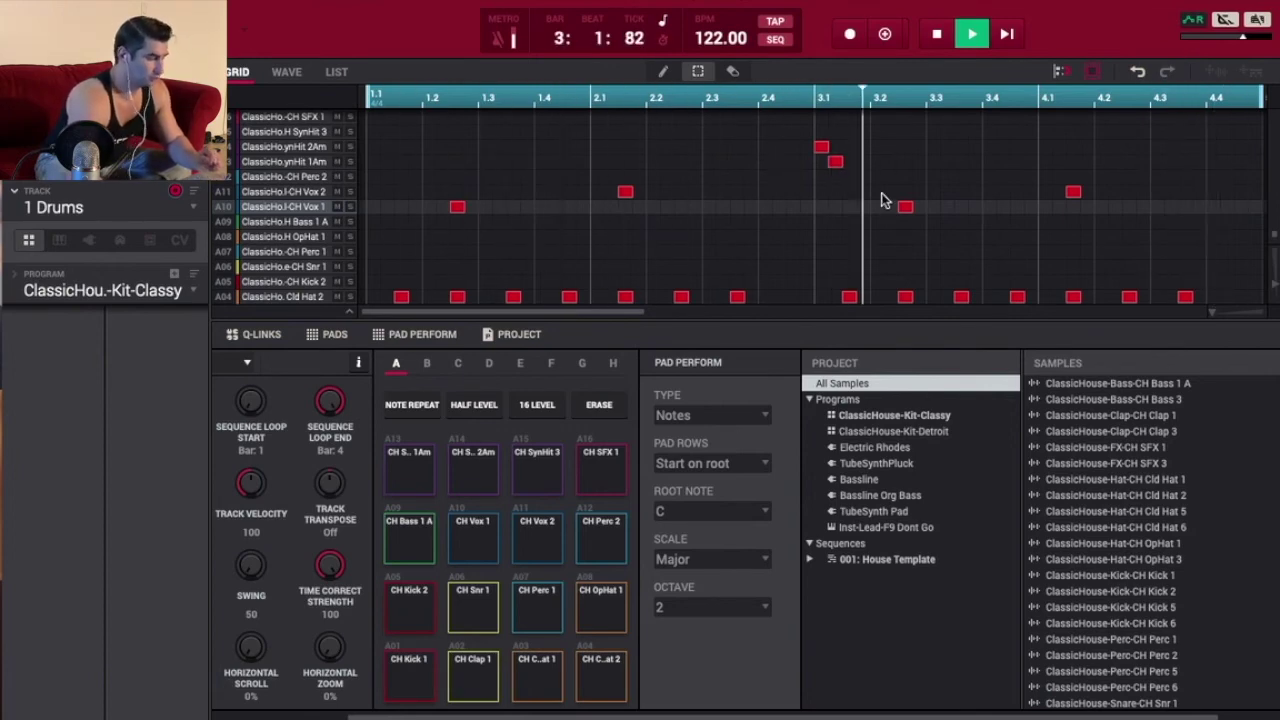
scroll(885, 201, up, 3)
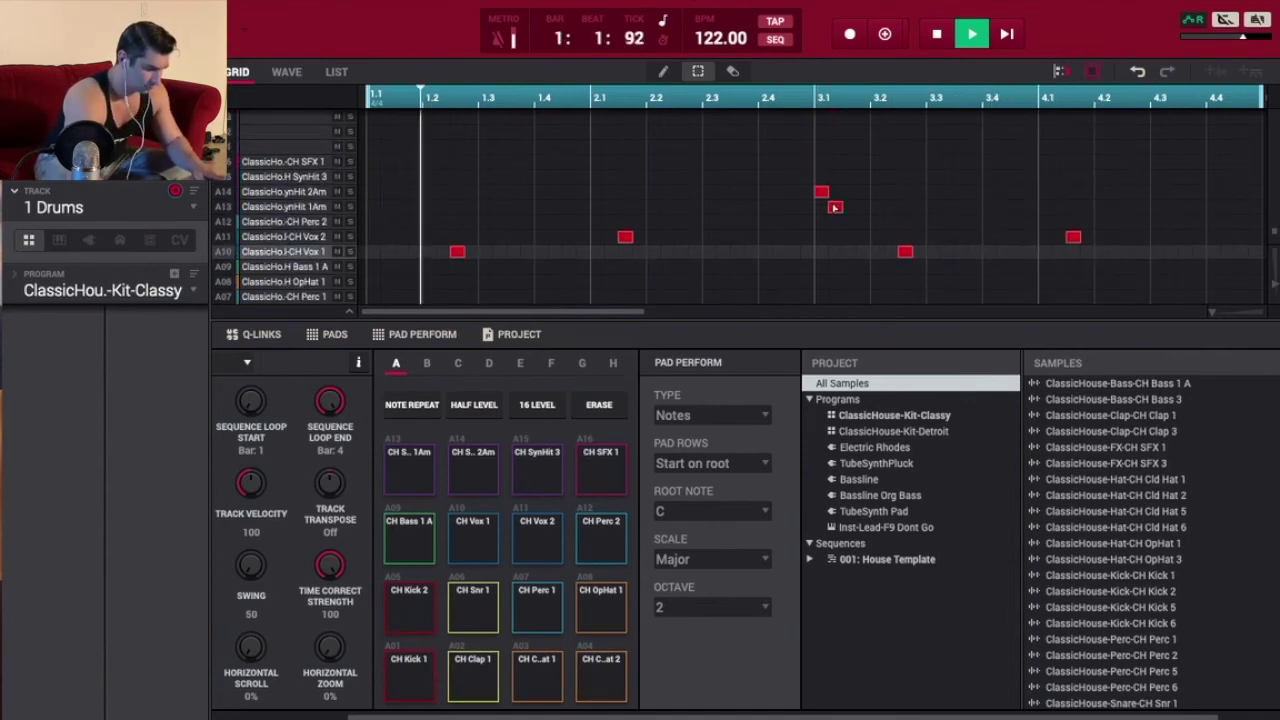
click(905, 192)
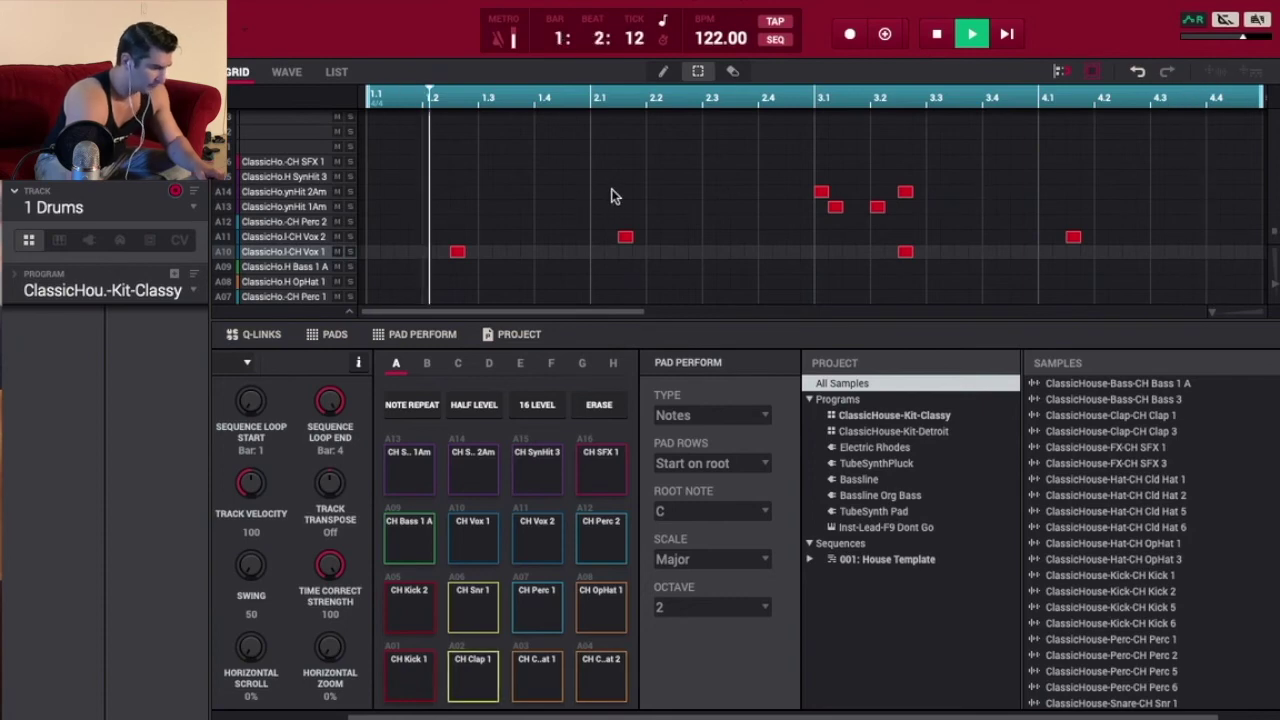
key(space)
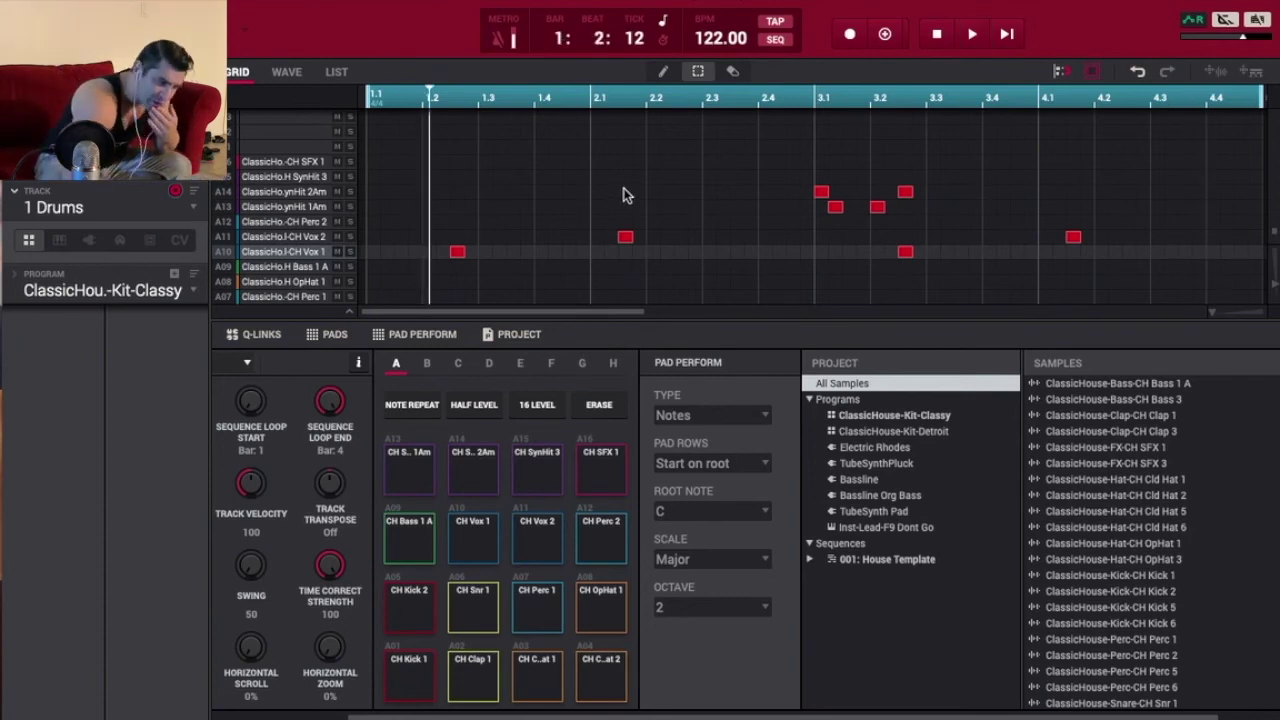
Audition the project samples one after another from CH Kick 5 through CH SynHit 1Am.
scroll(621, 270, down, 2)
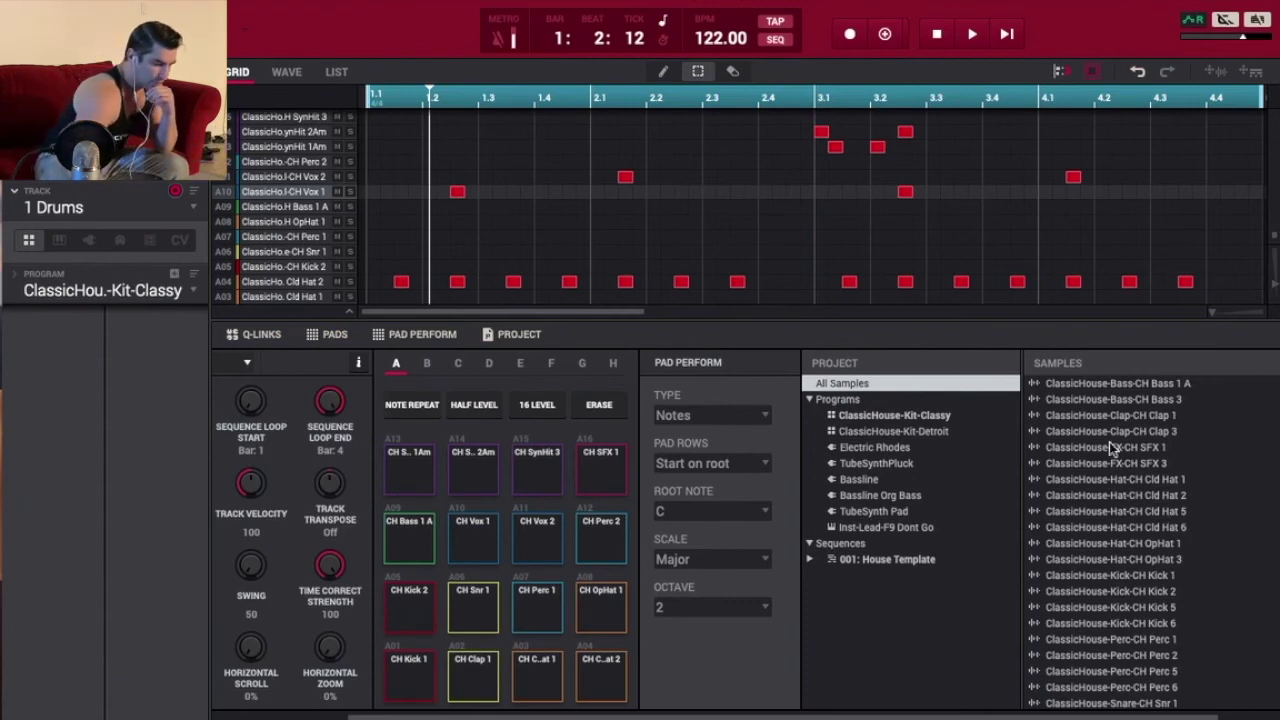
click(1150, 600)
key(Down)
key(Down)
key(Down)
key(Down)
key(Down)
key(Down)
key(Down)
key(Down)
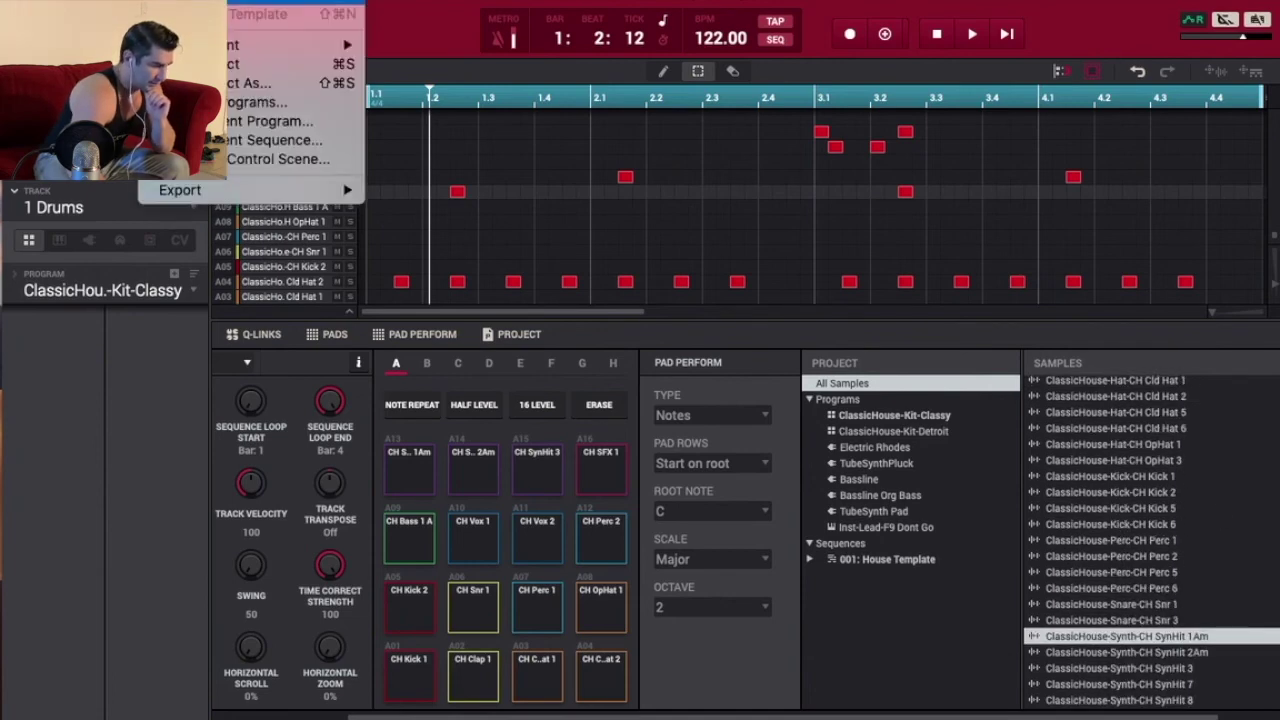
Start a new project and load the Basic project template.
key(ctrl+n)
click(568, 427)
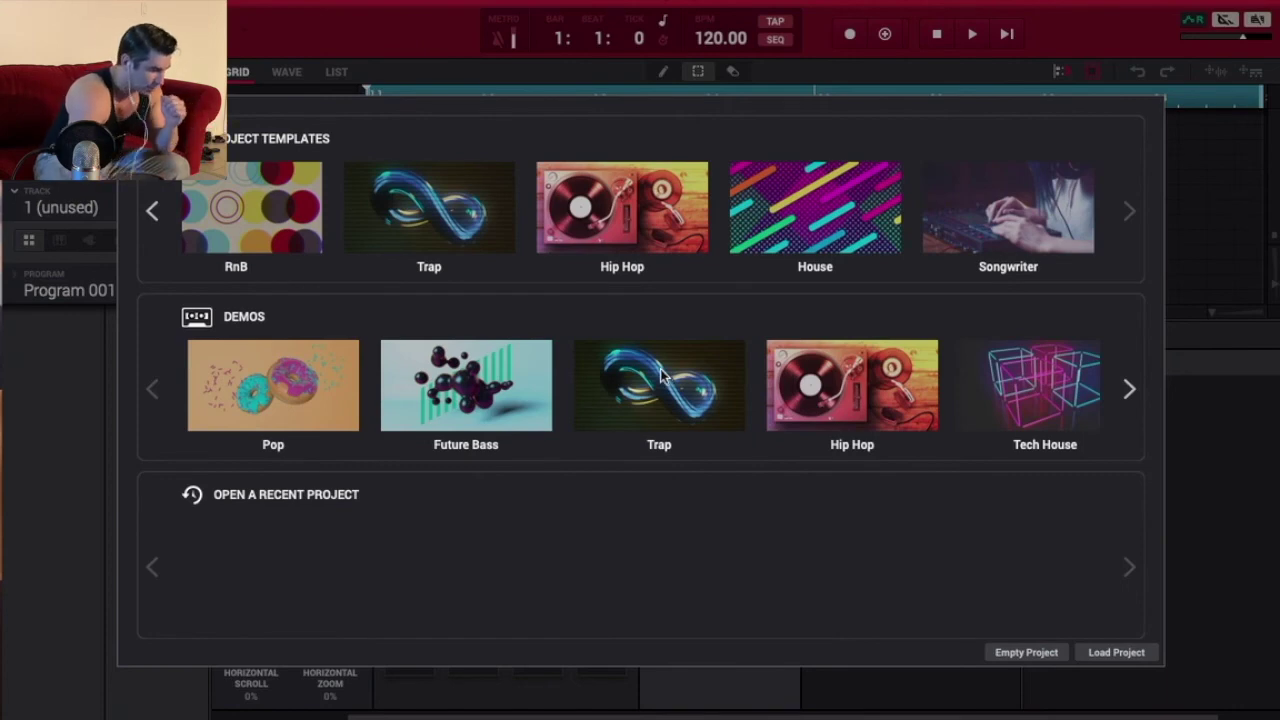
click(152, 210)
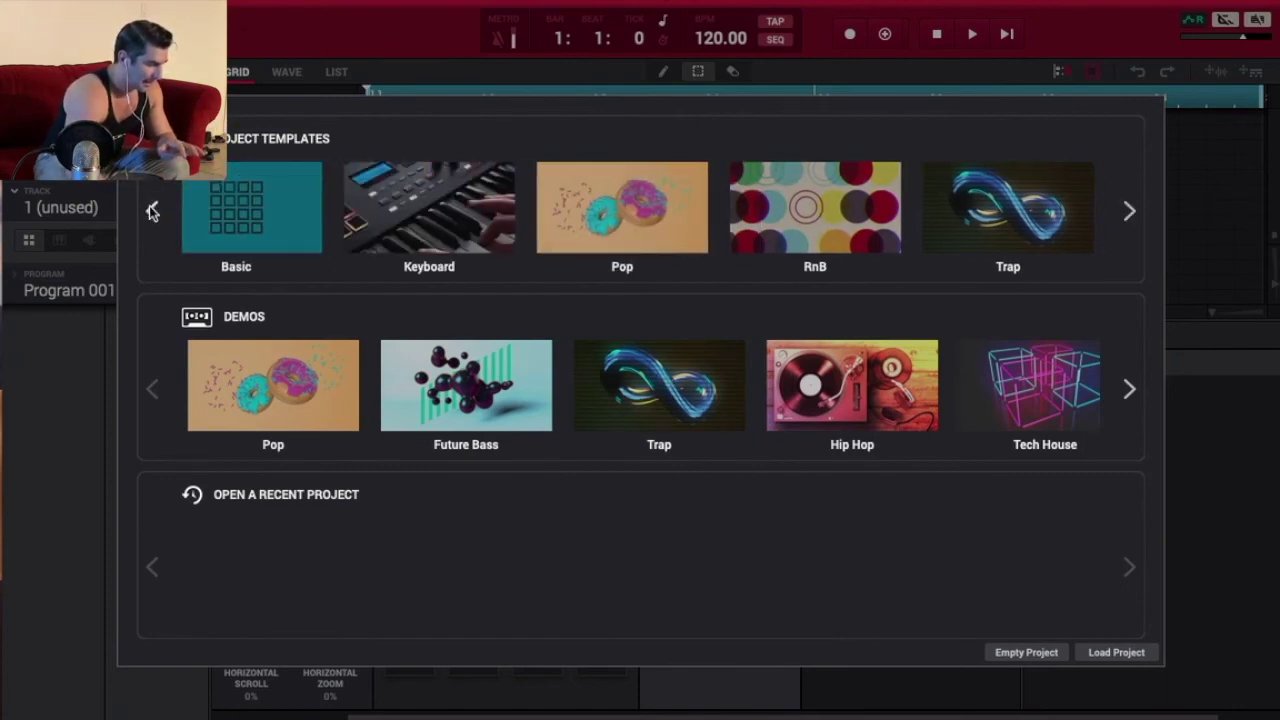
click(178, 210)
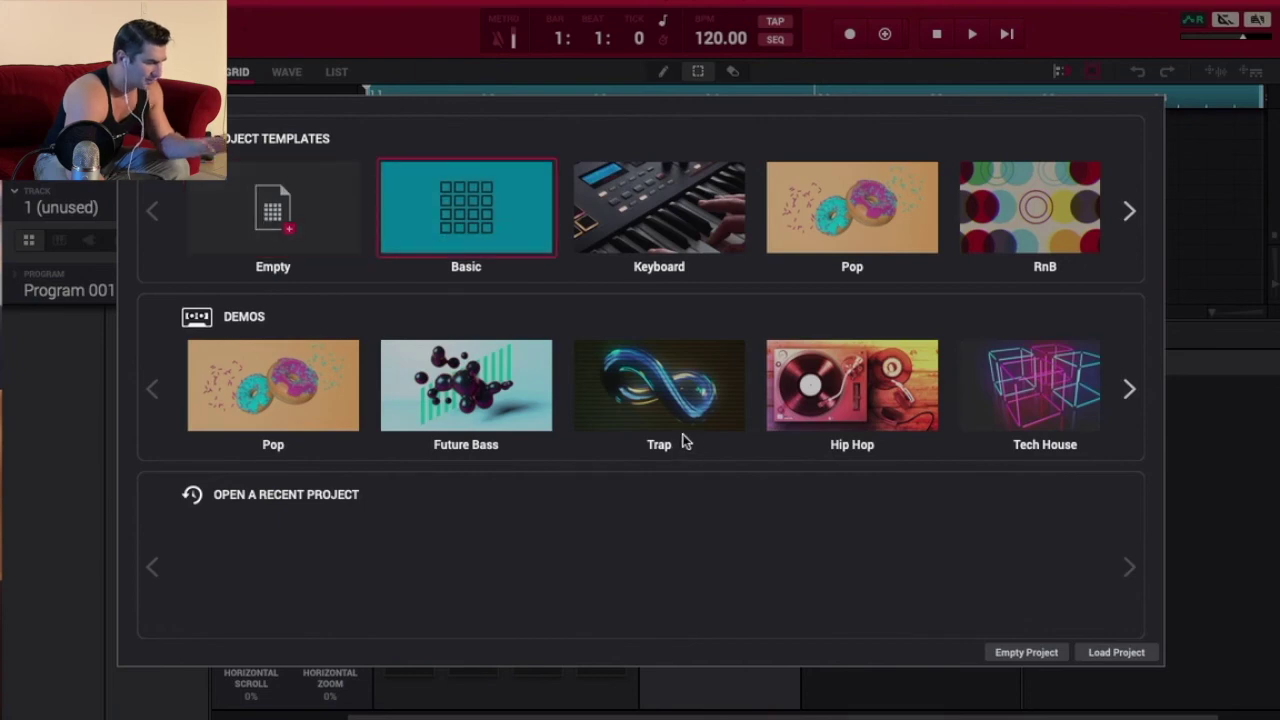
click(1130, 651)
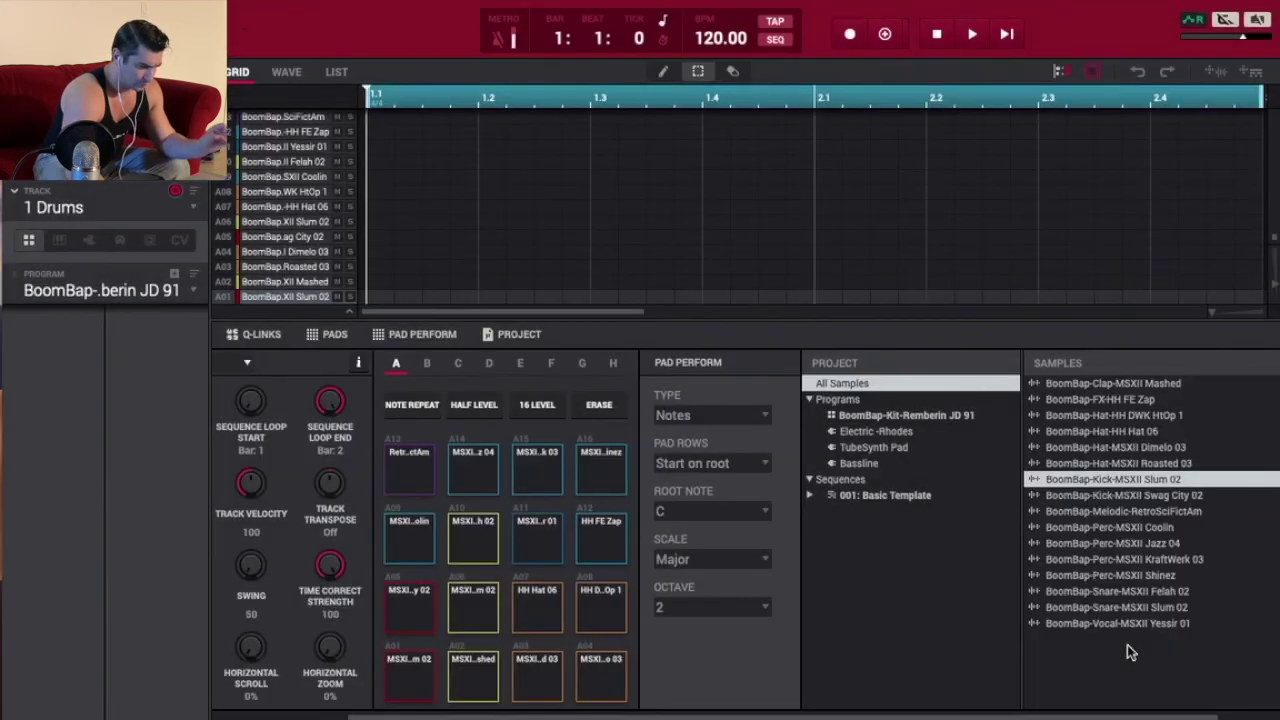
Look through the Basic template's programs, samples and pad controls, with all project samples listed.
click(917, 431)
click(918, 415)
click(930, 386)
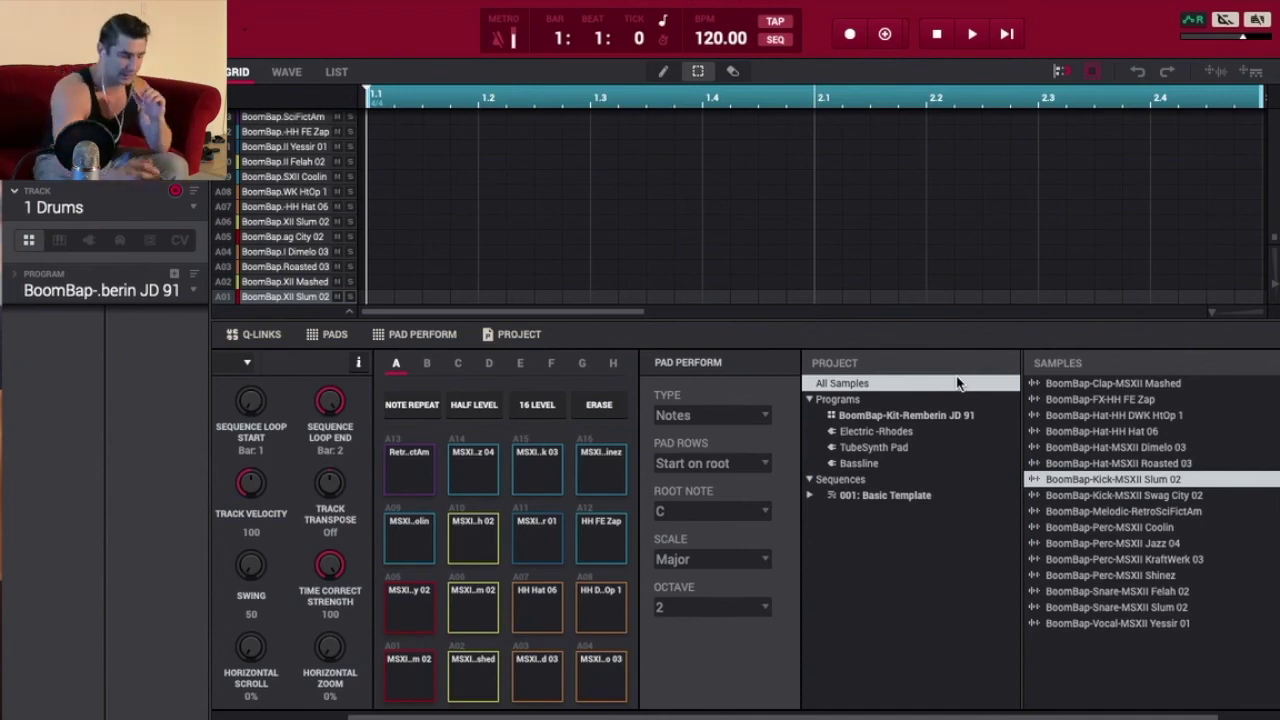
scroll(983, 476, right, 1)
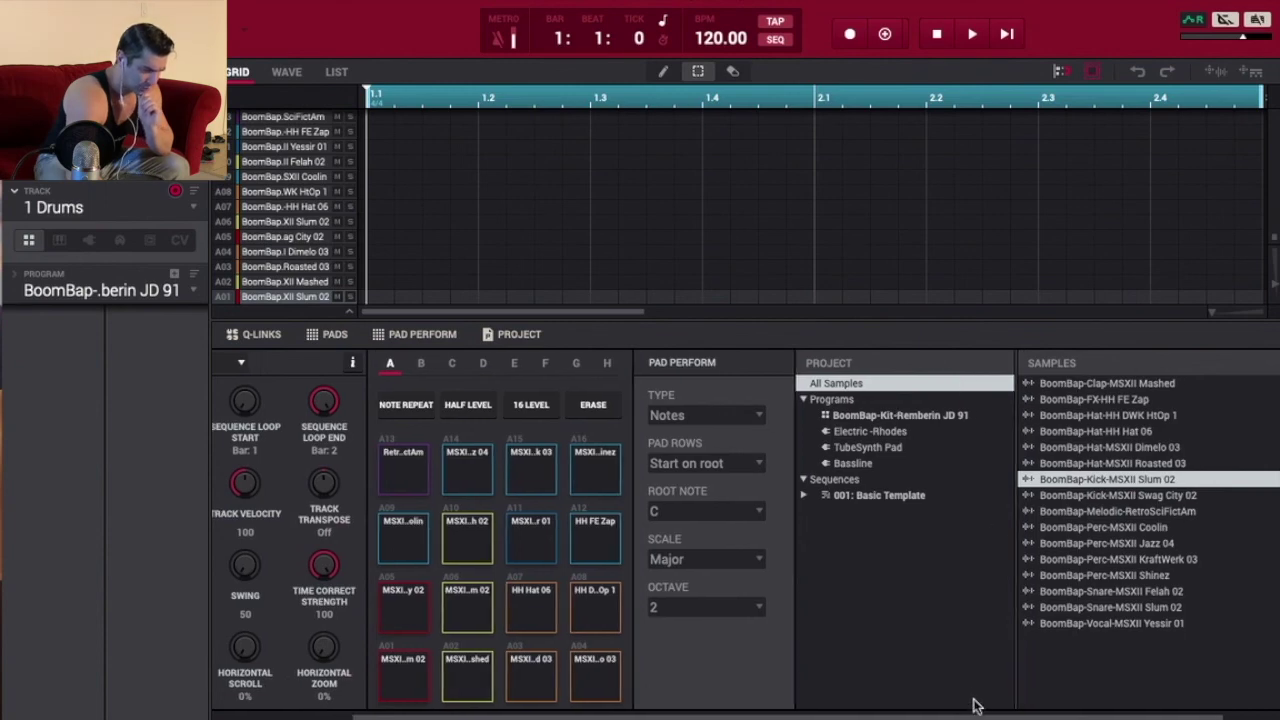
scroll(956, 623, left, 5)
scroll(956, 623, right, 1)
Start another new project and browse the project templates up to House.
click(30, 10)
click(290, 16)
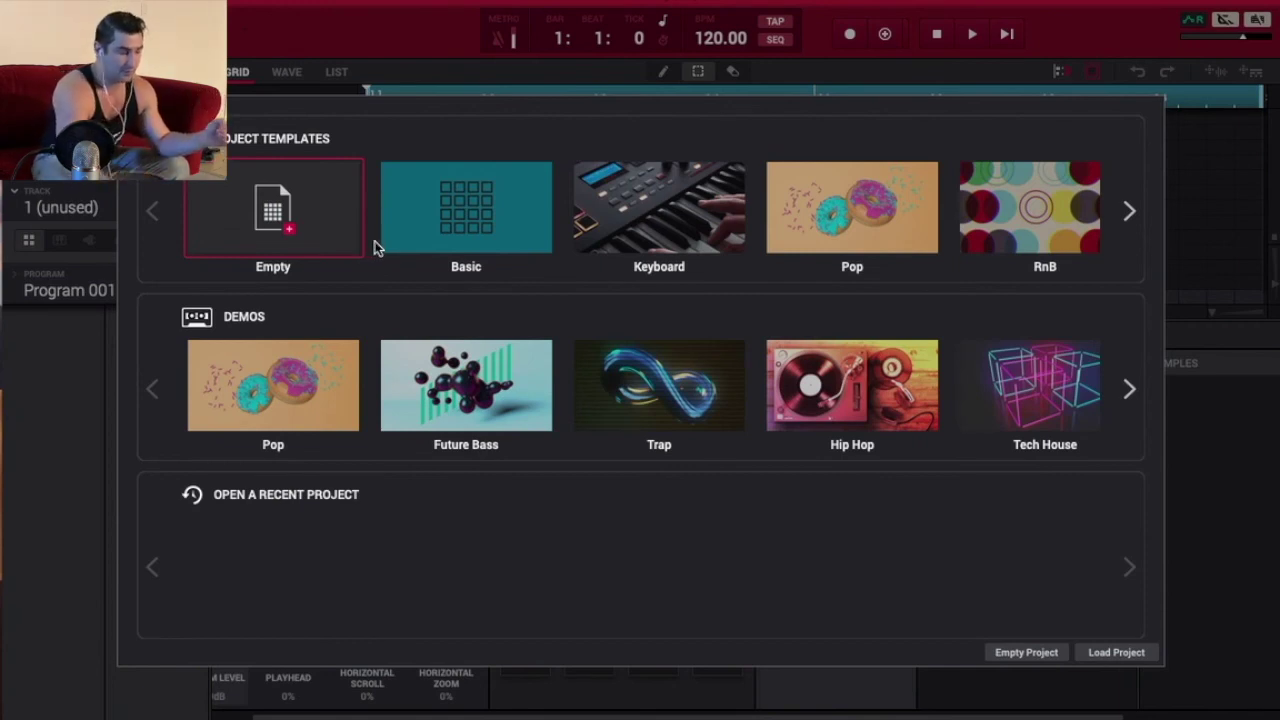
click(1131, 210)
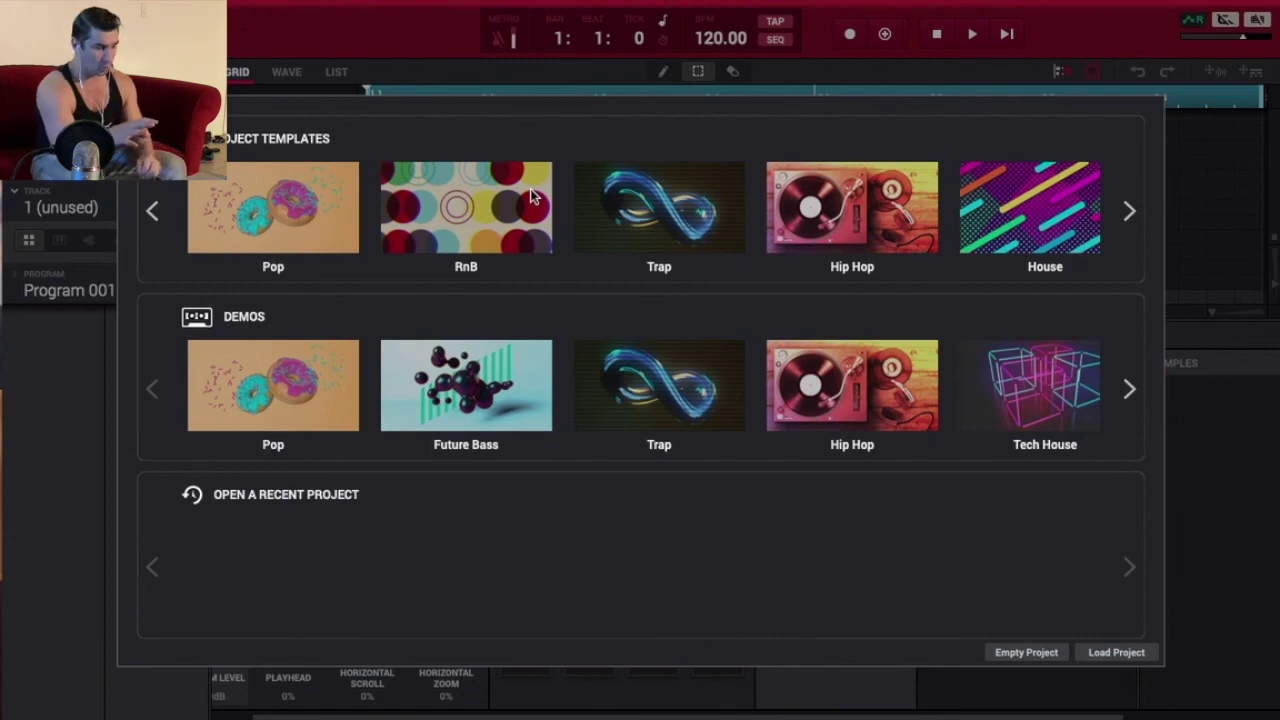